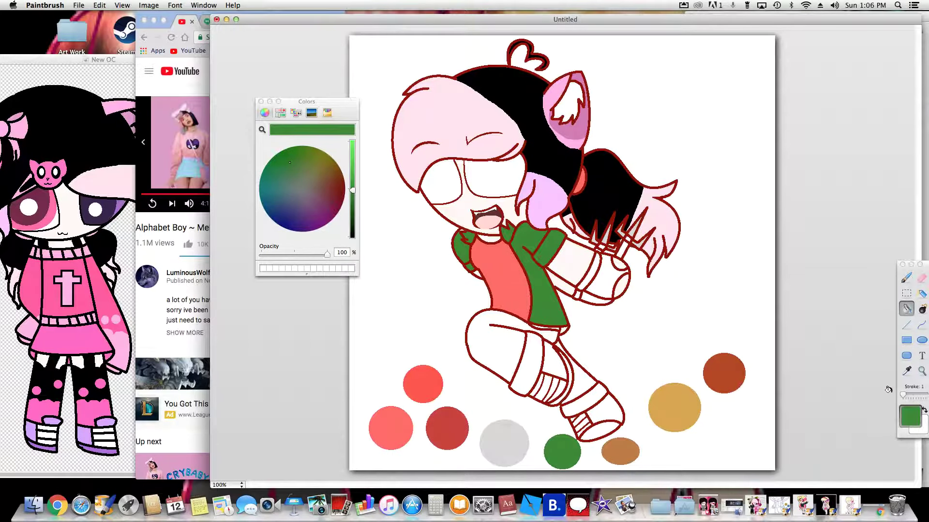
# Step: Sample the brown swatch below the character and fill the glove's main areas and cuff with it
pyautogui.click(907, 371)
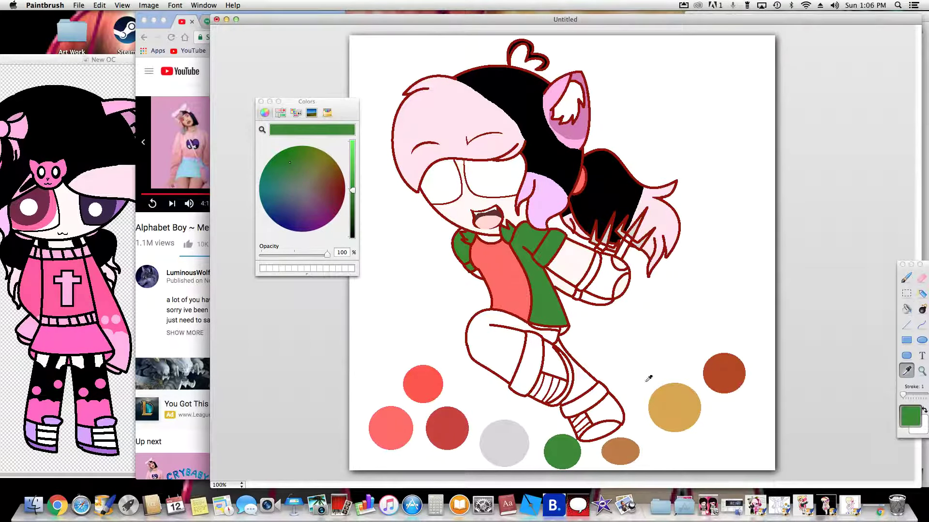
pyautogui.click(627, 446)
pyautogui.click(907, 309)
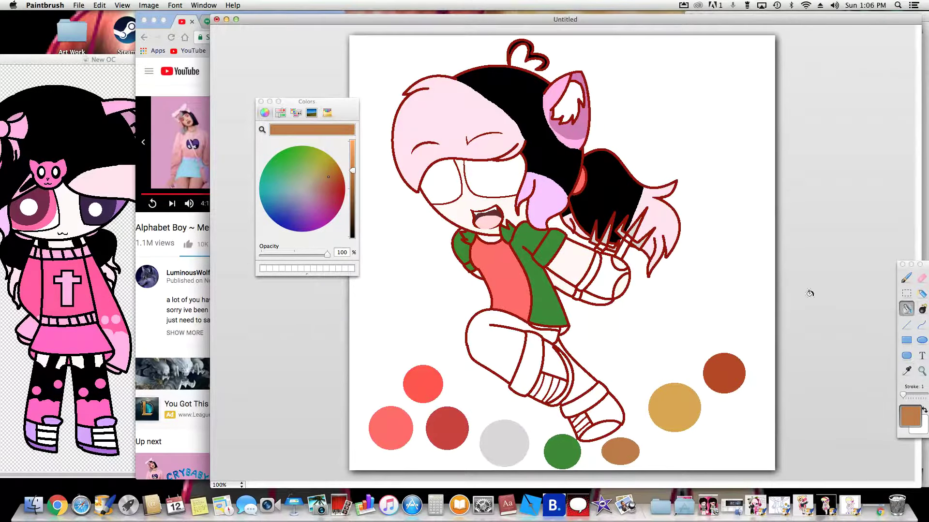
pyautogui.click(611, 276)
pyautogui.click(589, 269)
pyautogui.click(586, 298)
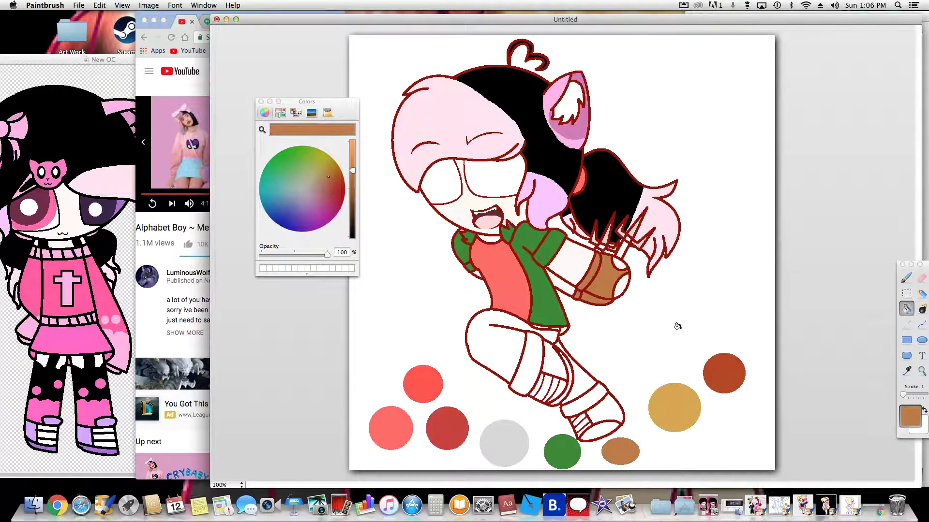
# Step: Sample the green swatch and fill the raised leg's trousers with it
pyautogui.click(907, 372)
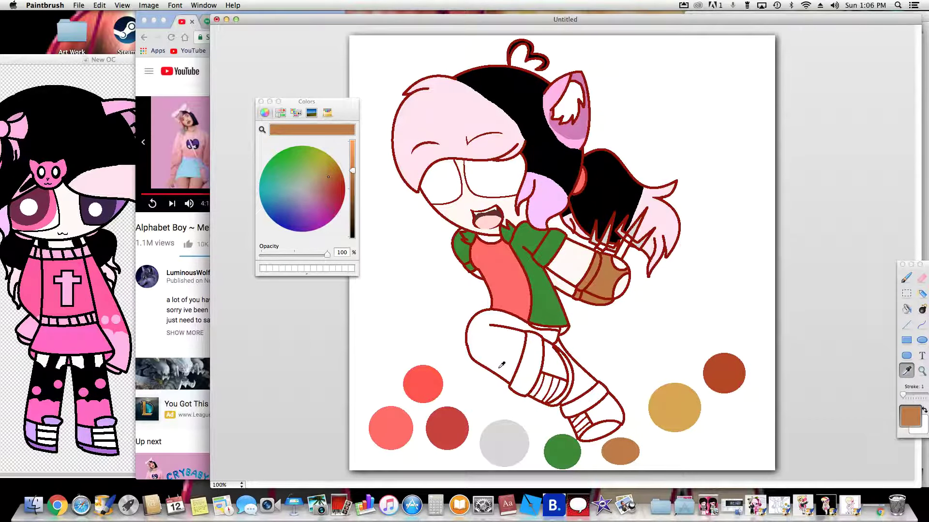
pyautogui.click(563, 453)
pyautogui.click(907, 308)
pyautogui.click(502, 346)
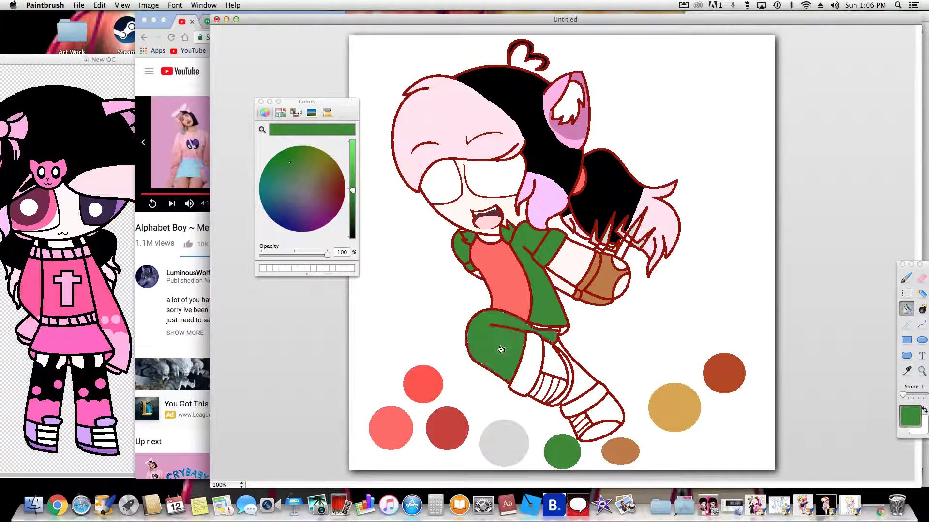
# Step: Sample the shirt's coral red and fill the white strip of shirt hem below the jacket
pyautogui.click(907, 371)
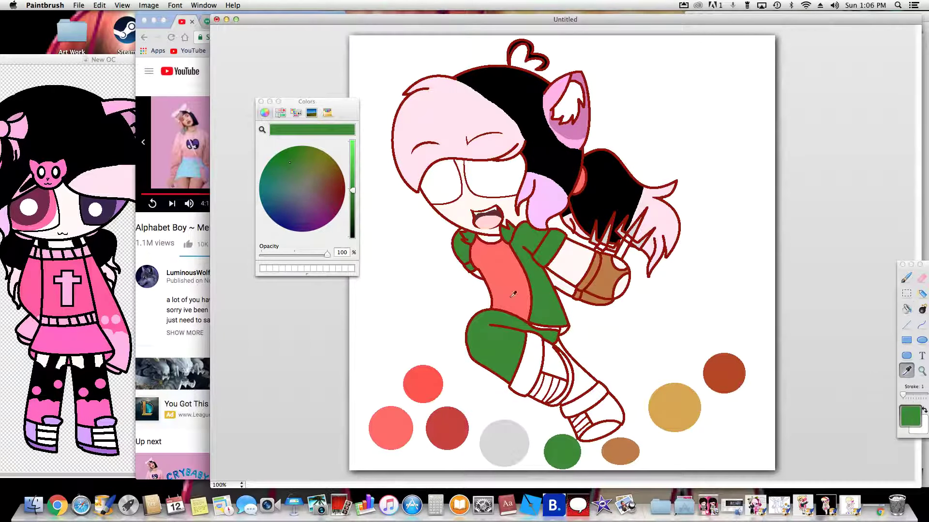
pyautogui.click(505, 283)
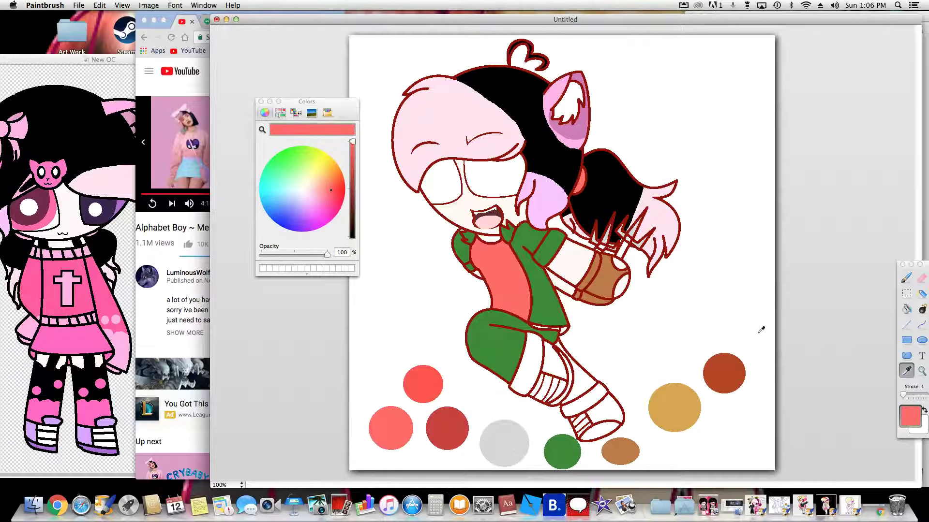
pyautogui.click(907, 308)
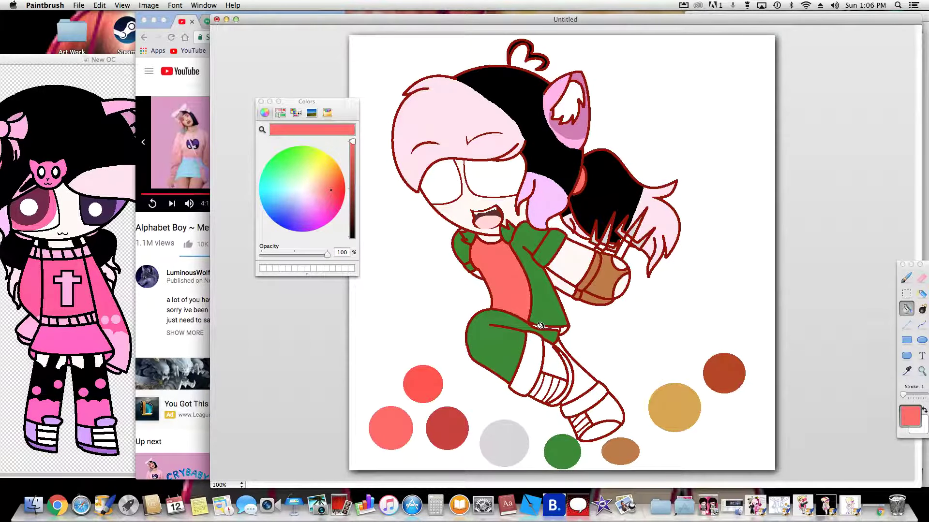
pyautogui.click(907, 371)
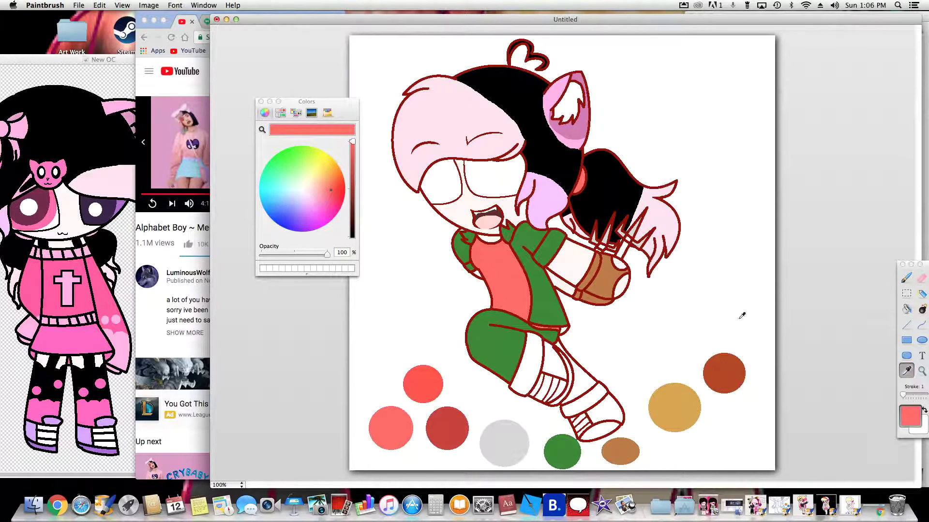
pyautogui.click(556, 301)
pyautogui.click(351, 200)
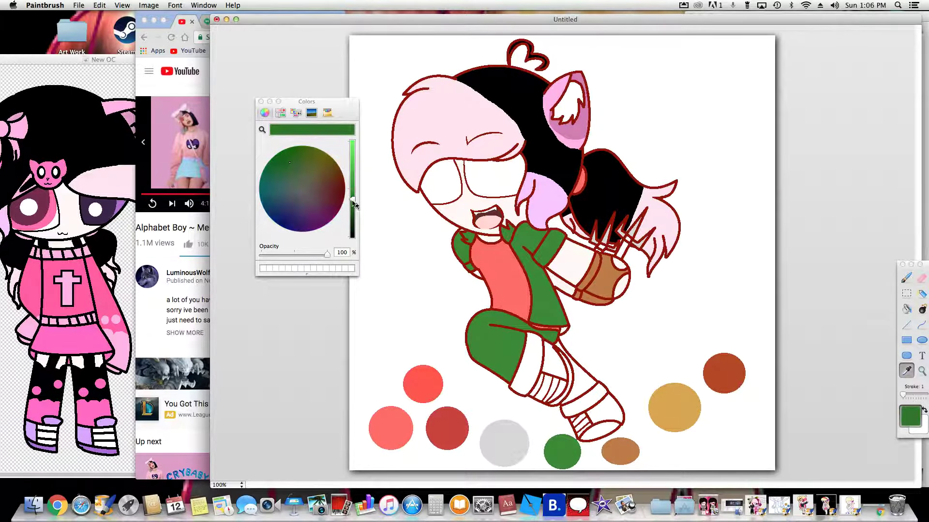
pyautogui.click(907, 309)
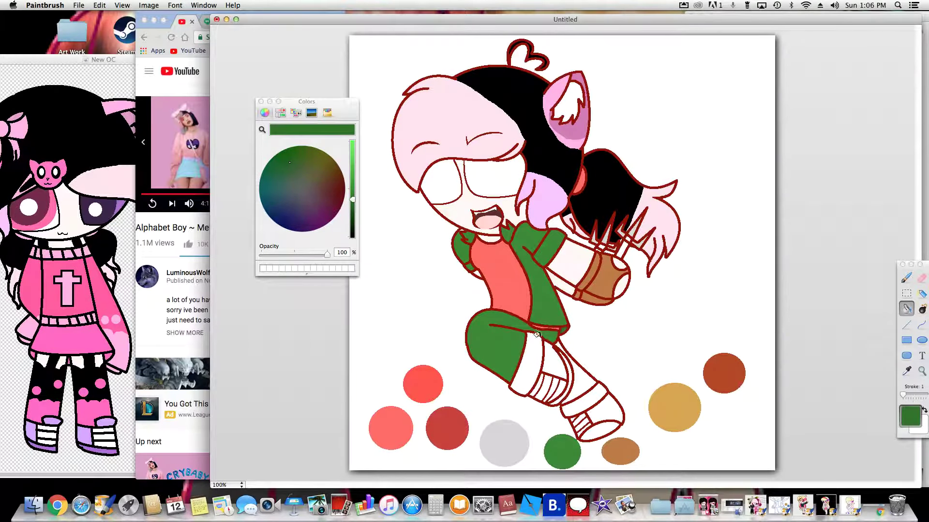
# Step: Sample the green of the raised trouser leg and fill the other trouser leg with it
pyautogui.click(907, 371)
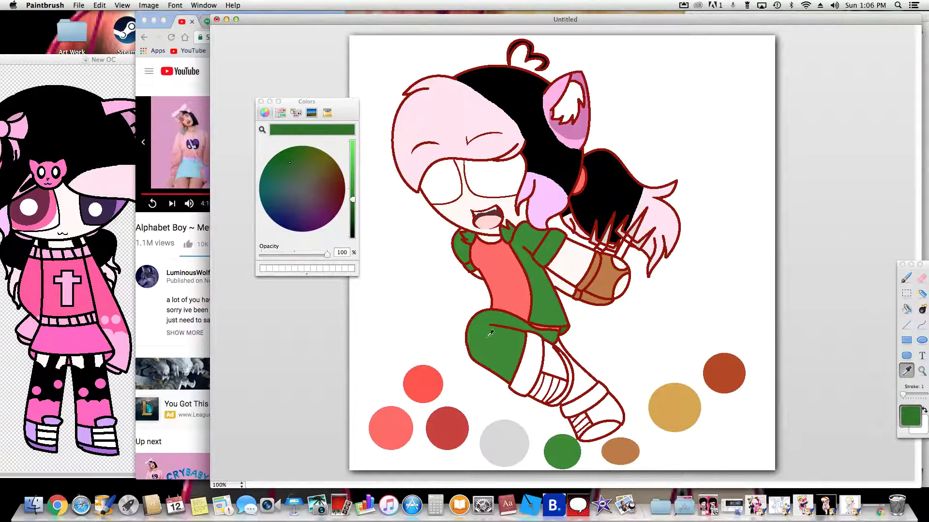
pyautogui.click(522, 344)
pyautogui.click(907, 309)
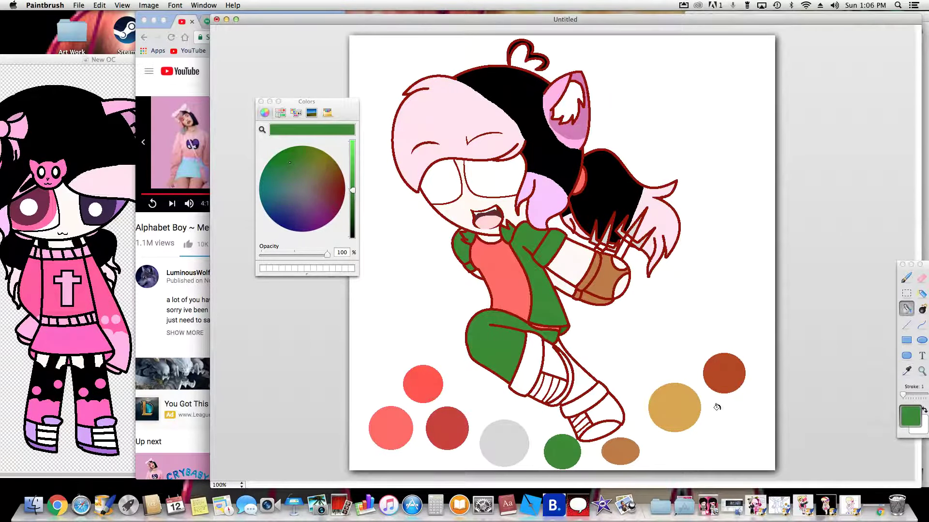
pyautogui.click(576, 383)
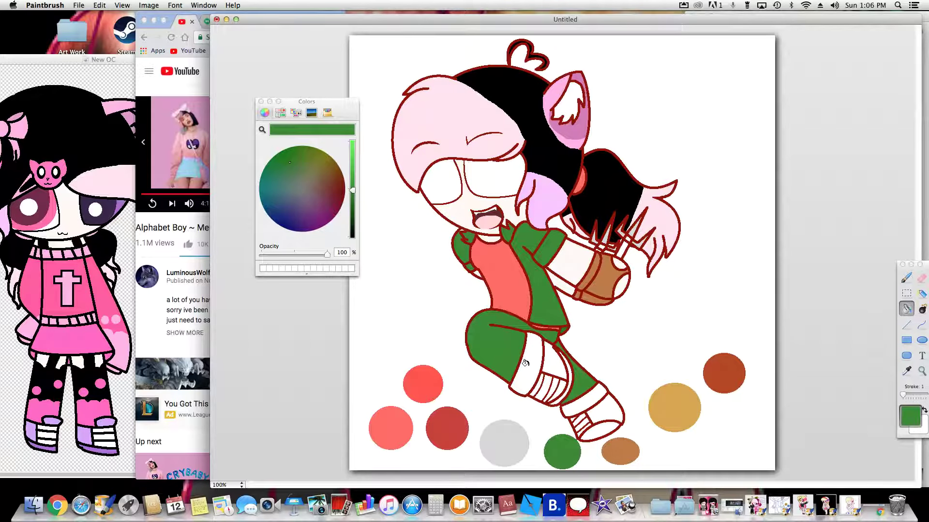
# Step: Darken the green in two stages and refill both trouser legs and the hip section with the darker shades
pyautogui.click(354, 203)
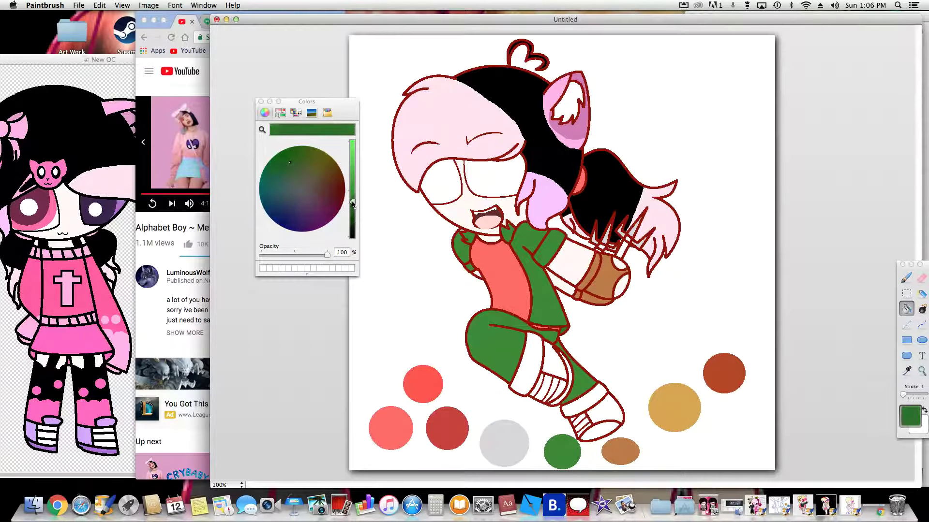
pyautogui.click(502, 341)
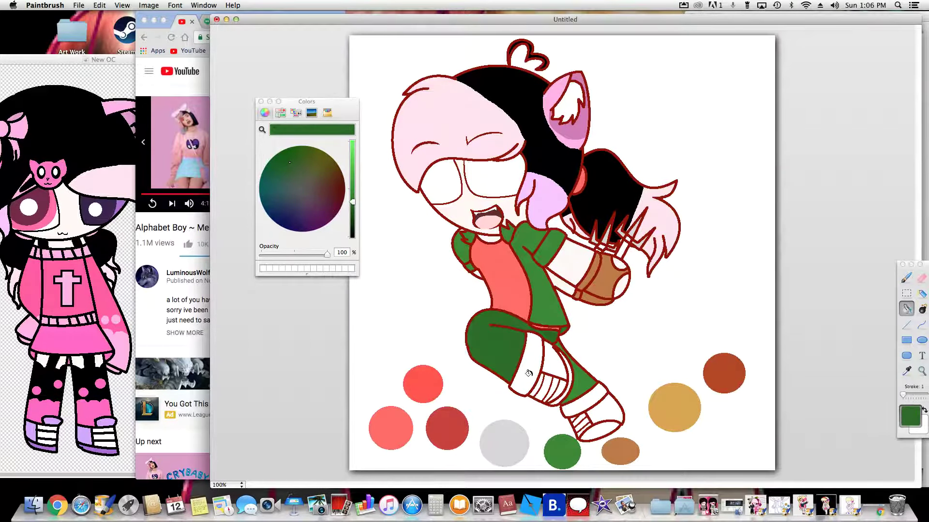
pyautogui.click(582, 383)
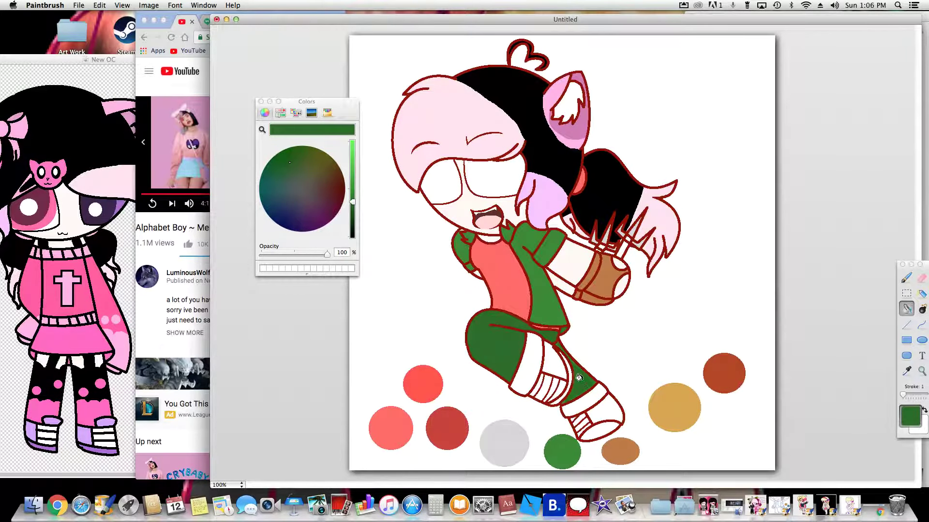
pyautogui.click(556, 338)
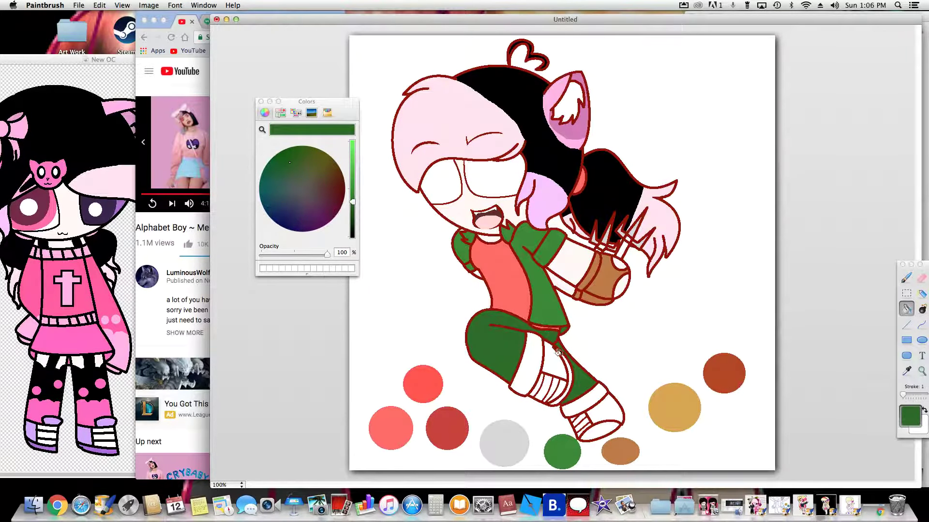
pyautogui.click(353, 210)
pyautogui.click(507, 341)
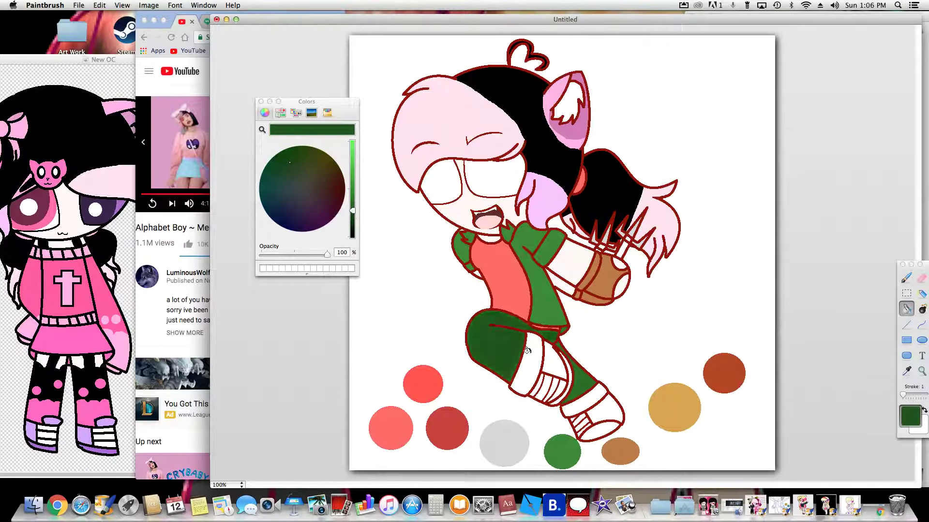
pyautogui.click(597, 387)
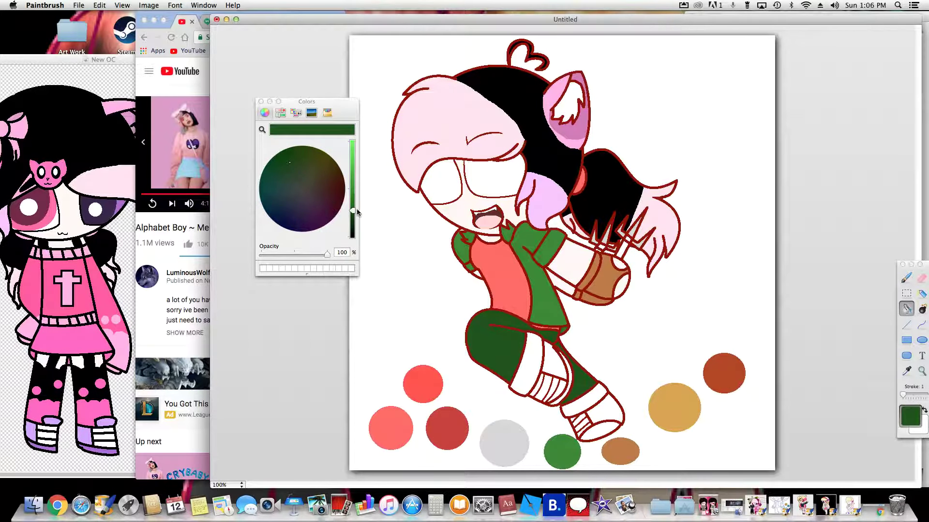
# Step: Darken the green further and fill the cuffs of both trouser legs with it
pyautogui.click(353, 221)
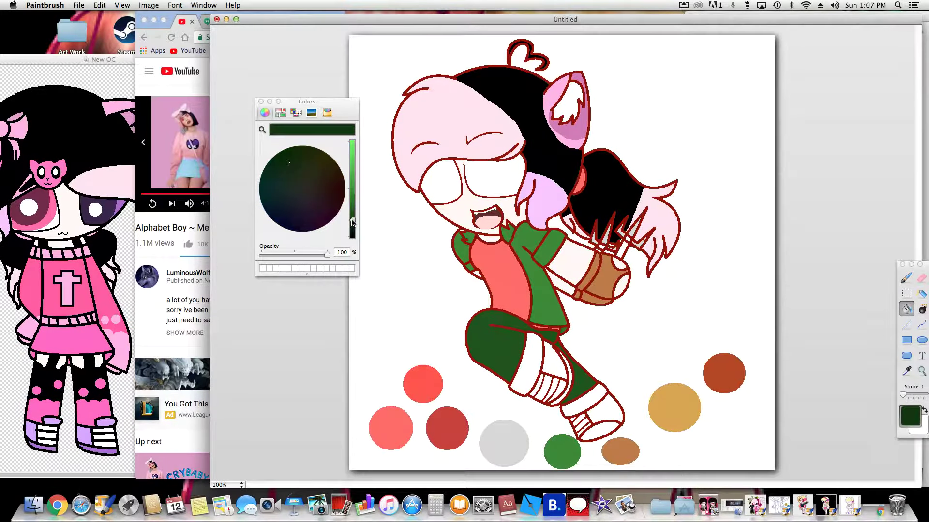
pyautogui.click(526, 371)
pyautogui.click(588, 401)
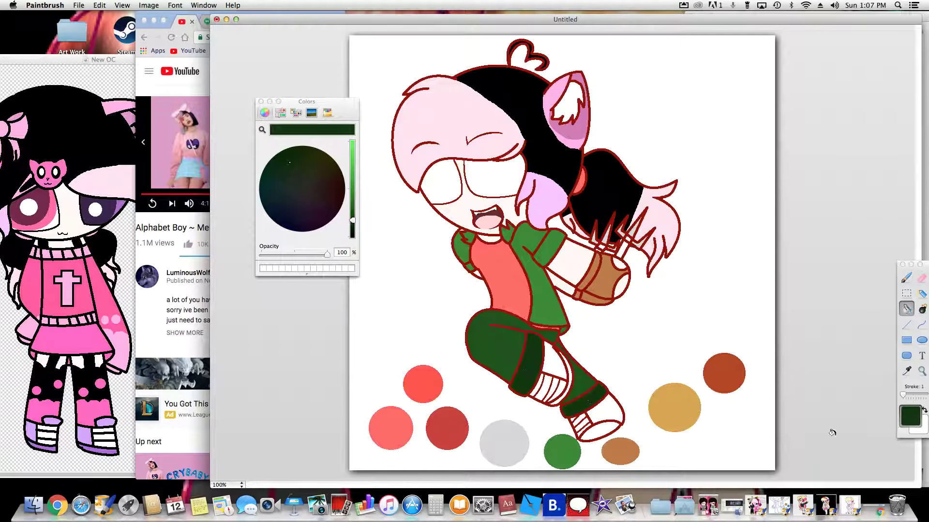
# Step: Sample the bright red swatch and fill the main areas of both shoes with it, including the lower shoe's end section
pyautogui.click(907, 371)
pyautogui.click(426, 383)
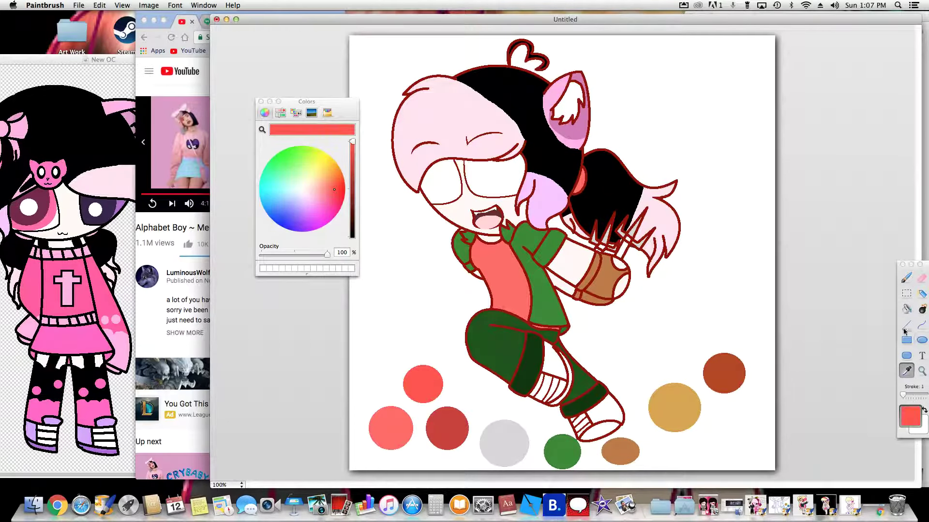
pyautogui.click(906, 308)
pyautogui.click(608, 405)
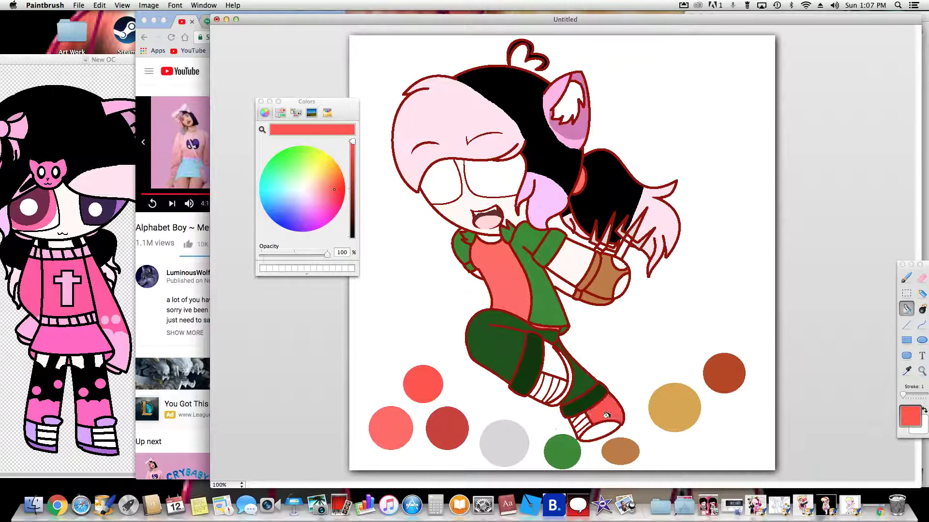
pyautogui.click(600, 428)
pyautogui.click(553, 365)
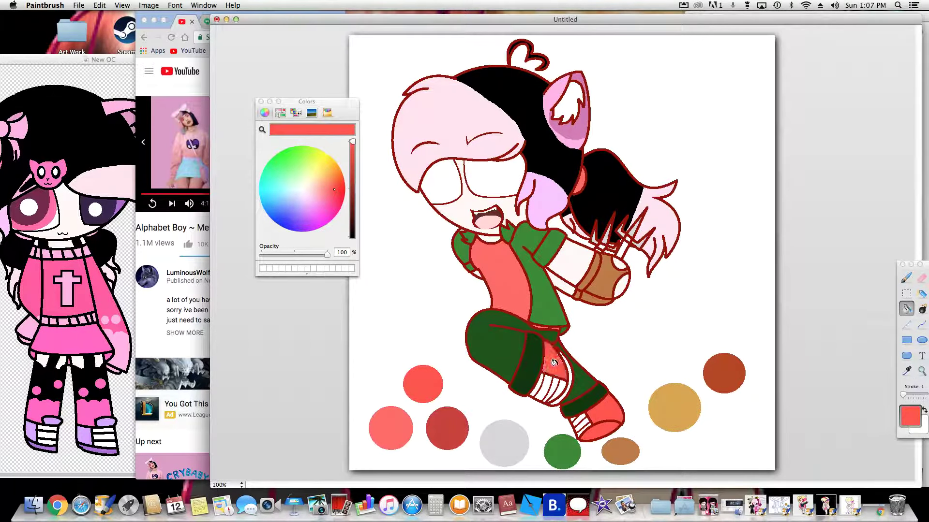
# Step: Sample the dark red swatch and fill the rounded end section of the lower shoe with it
pyautogui.click(907, 370)
pyautogui.click(457, 429)
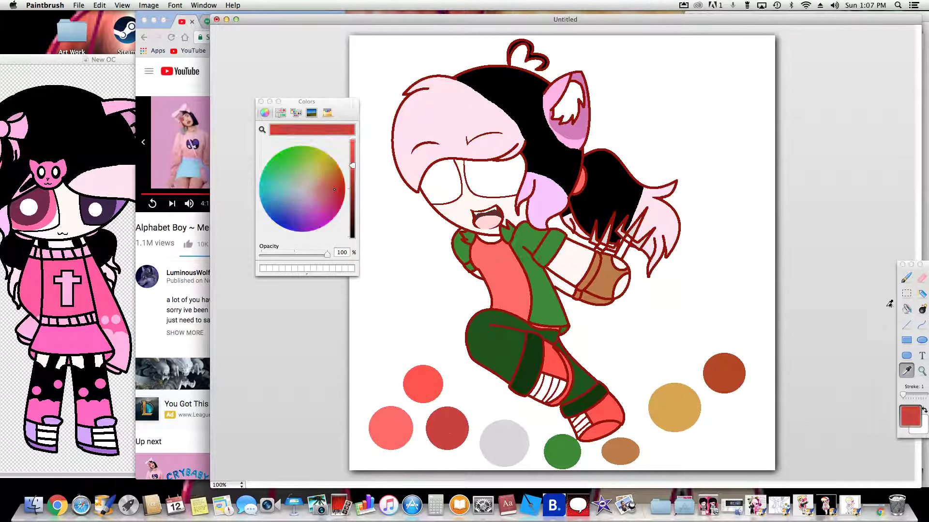
pyautogui.click(906, 309)
pyautogui.click(597, 426)
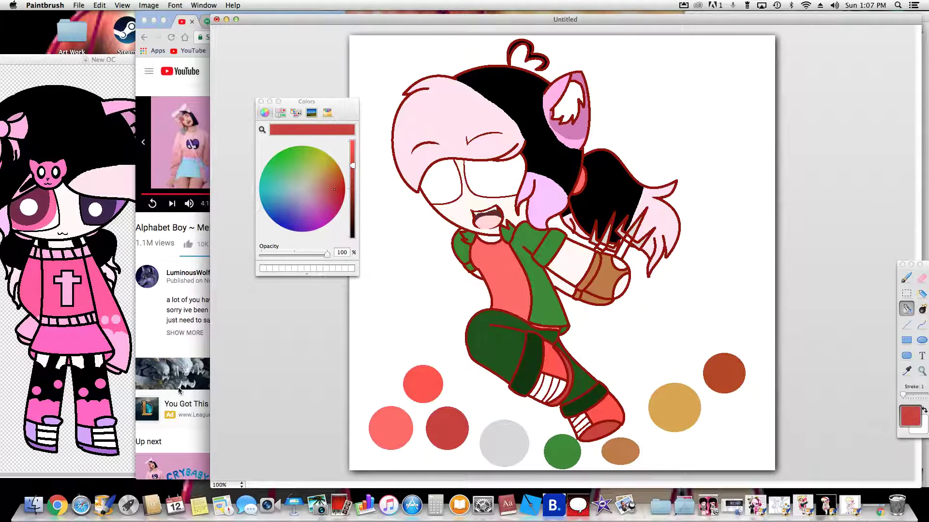
pyautogui.click(175, 333)
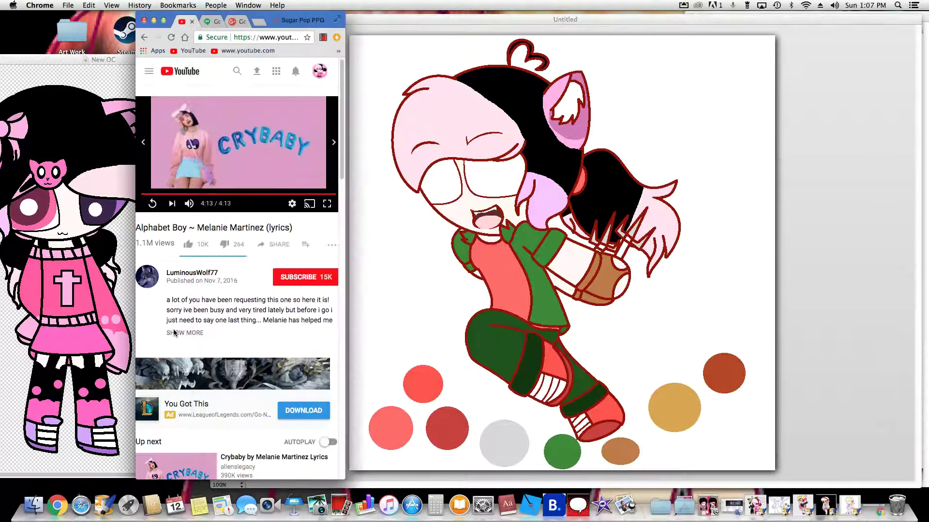
pyautogui.click(323, 37)
pyautogui.click(216, 147)
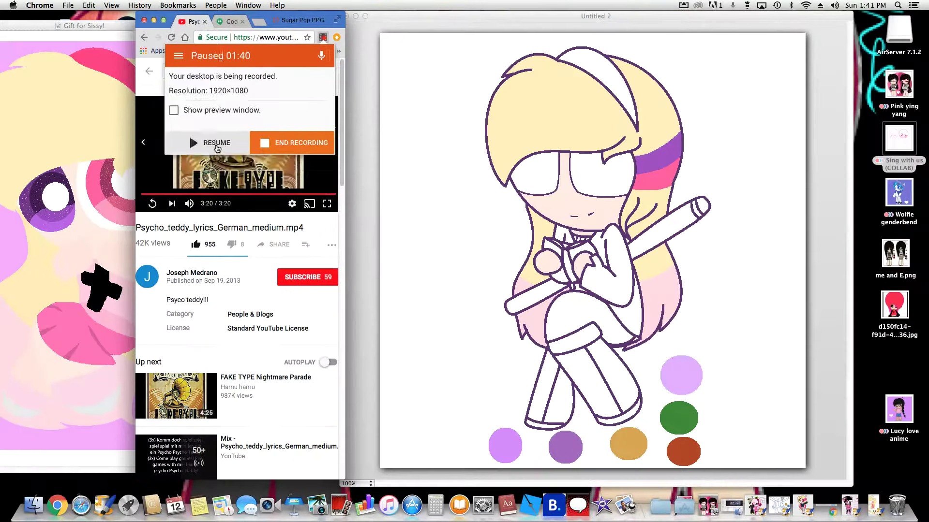
pyautogui.click(217, 145)
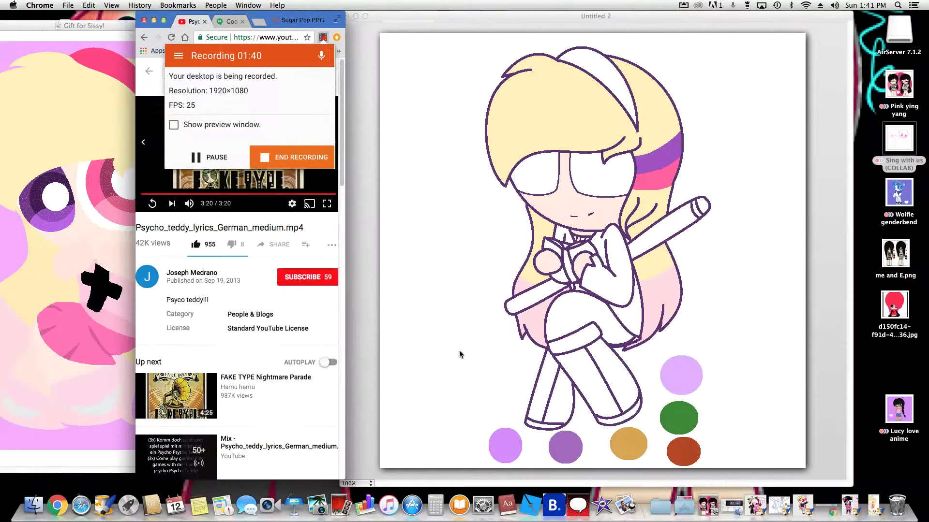
# Step: Switch to the Untitled 2 drawing in Paintbrush, sample the light purple swatch and fill the blonde character's headband with it
pyautogui.click(447, 355)
pyautogui.press('i')
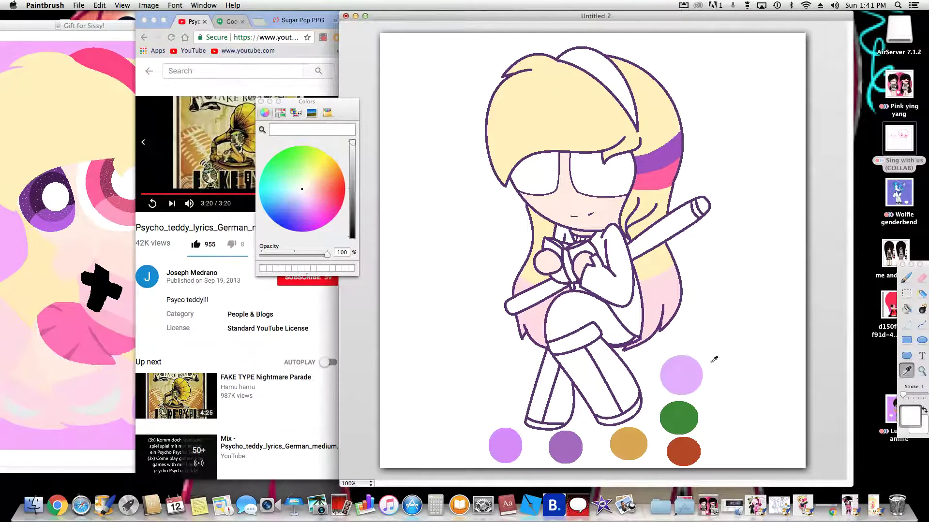
pyautogui.click(688, 368)
pyautogui.click(907, 308)
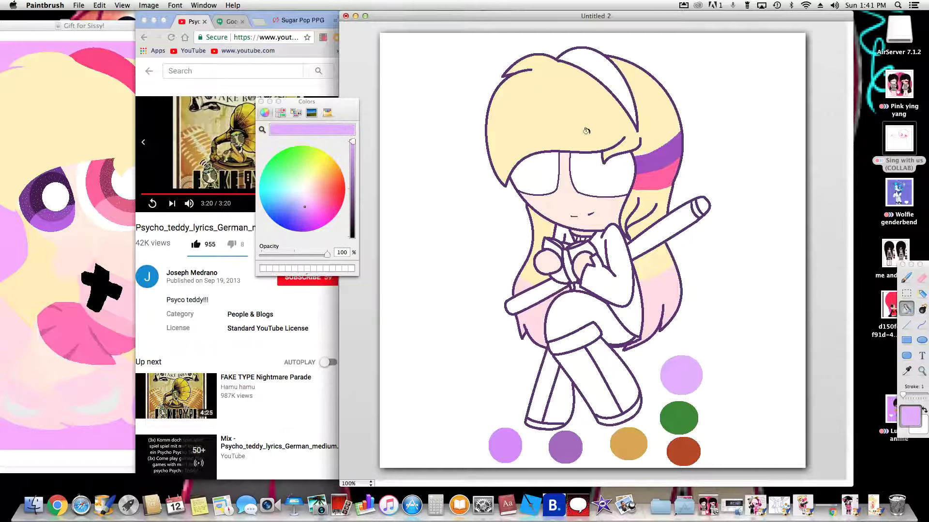
pyautogui.click(604, 64)
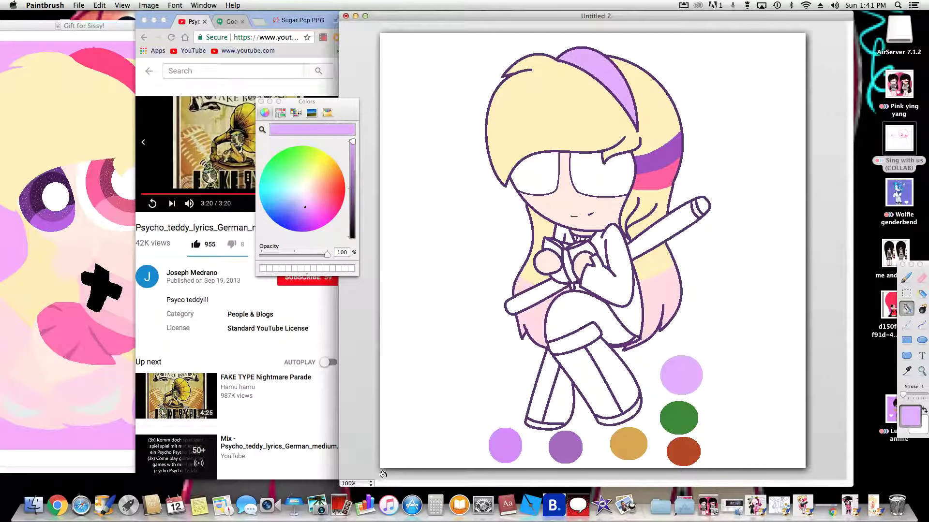
# Step: Sample the green swatch and fill the blonde character's jacket sleeve and lower jacket with it
pyautogui.click(366, 483)
pyautogui.click(351, 463)
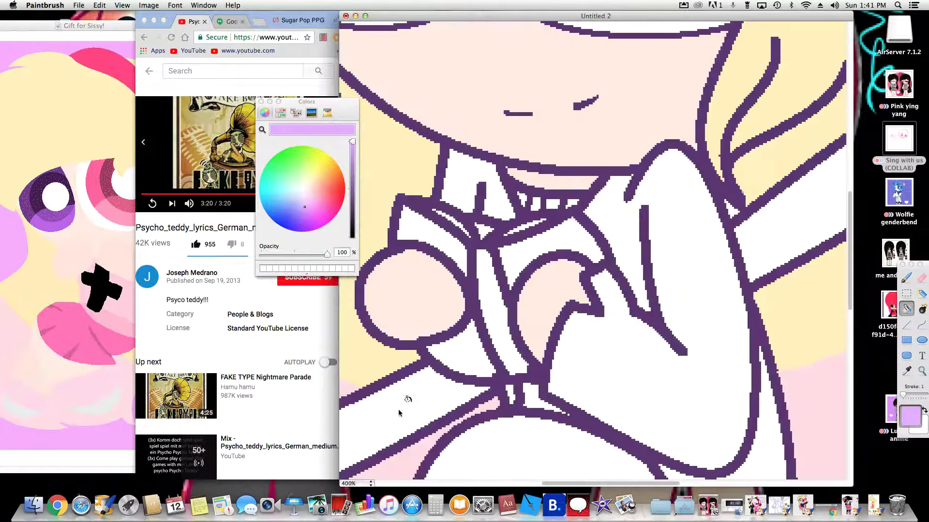
pyautogui.scroll(-15, 546, 326)
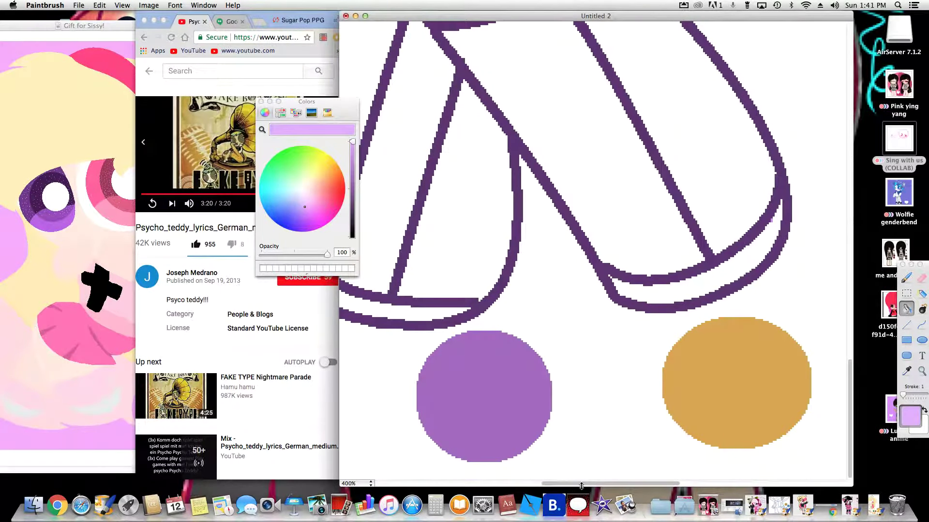
pyautogui.hscroll(10, 583, 484)
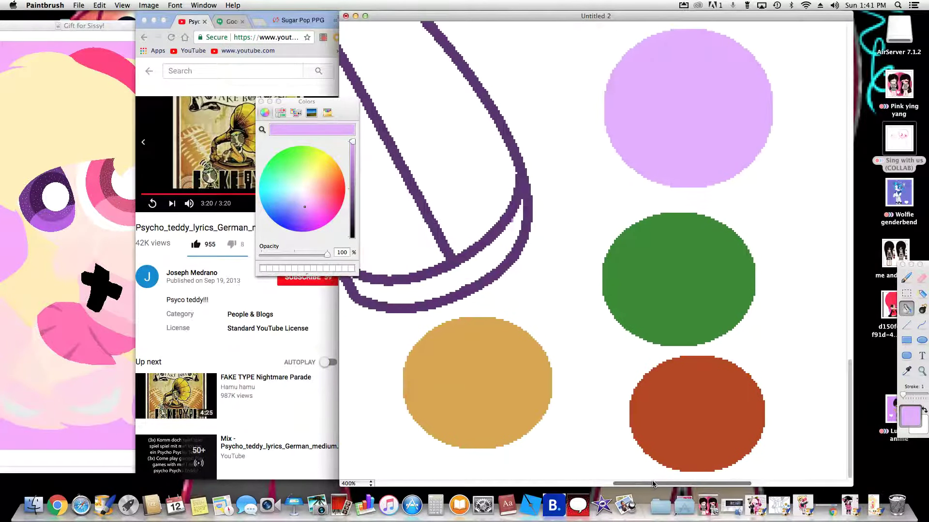
pyautogui.click(906, 371)
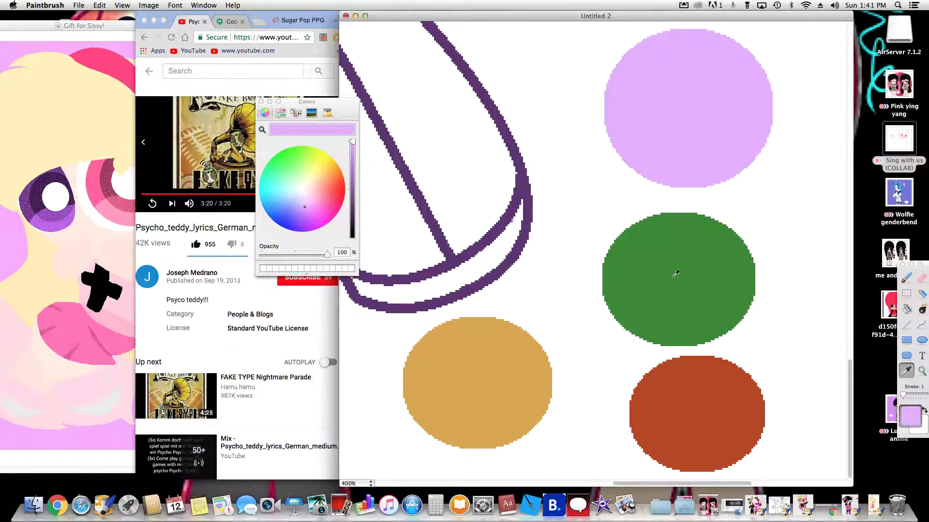
pyautogui.click(363, 484)
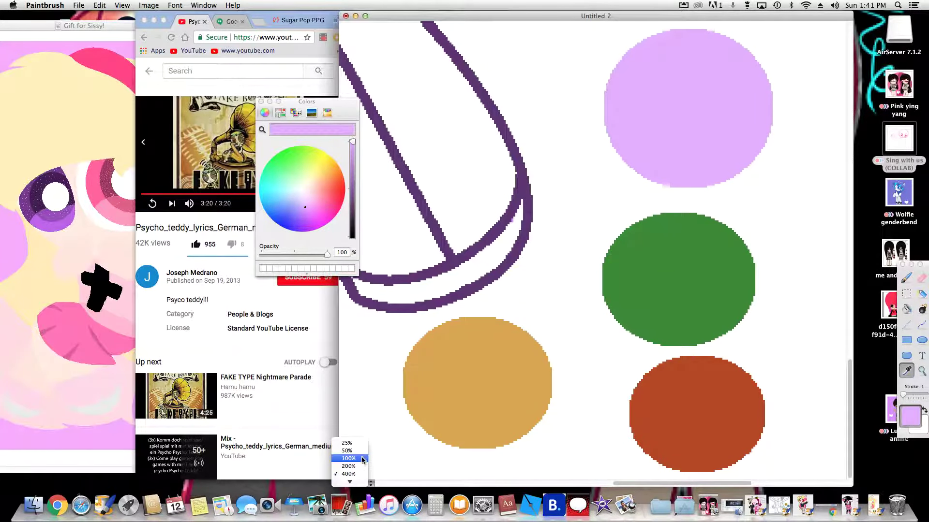
pyautogui.click(355, 462)
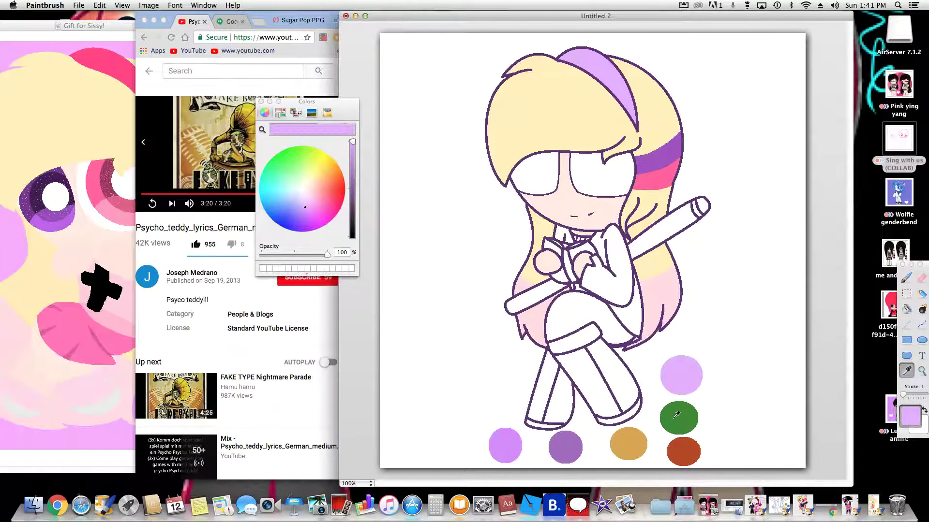
pyautogui.click(677, 416)
pyautogui.click(906, 309)
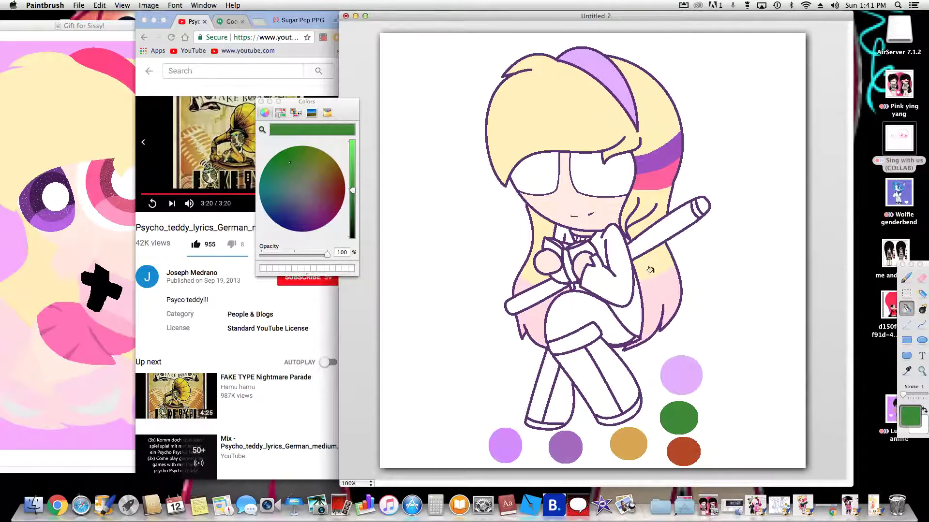
pyautogui.click(611, 289)
pyautogui.click(623, 315)
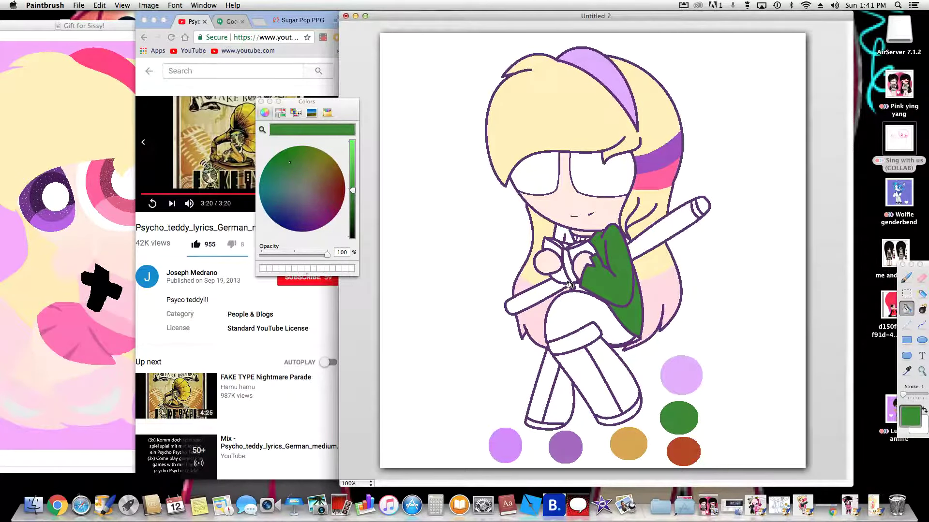
pyautogui.click(561, 232)
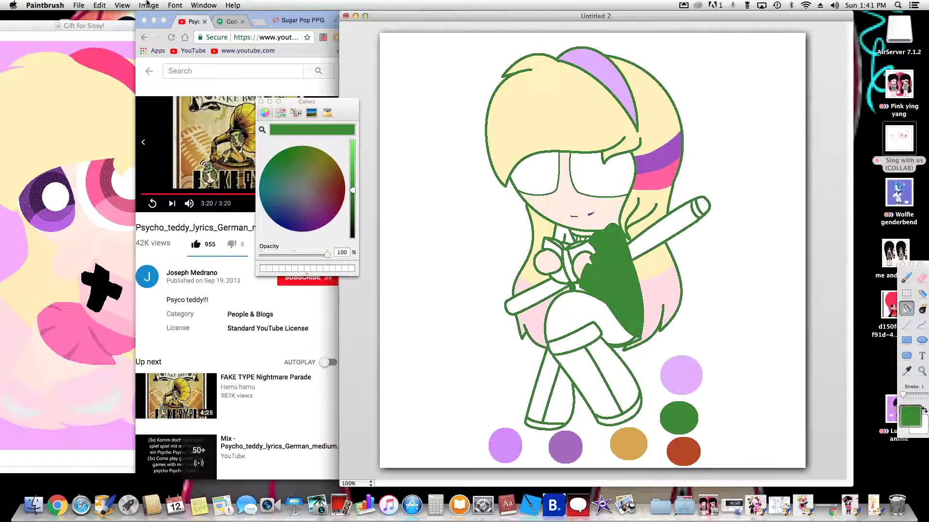
pyautogui.click(99, 7)
pyautogui.click(116, 15)
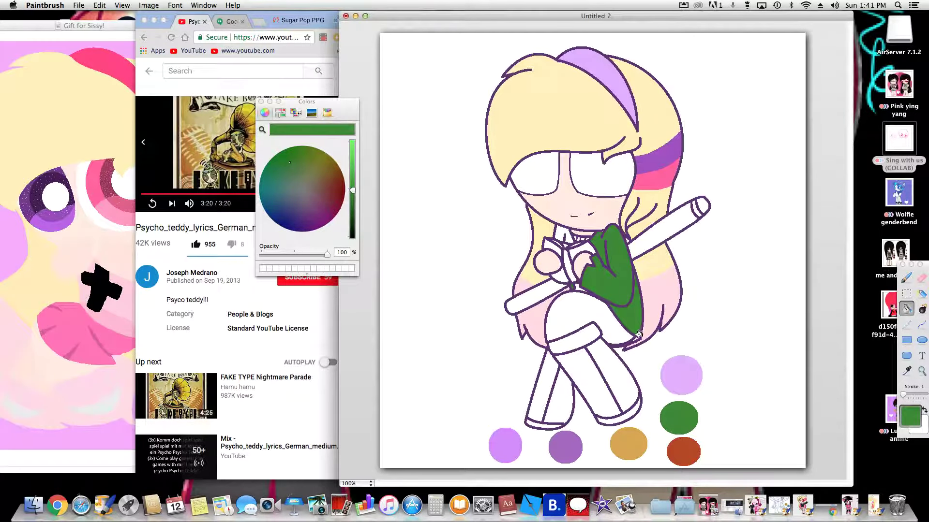
# Step: Fill the jacket panel beside the neck with green, and fill the skirt and its hem band with a darker green
pyautogui.click(559, 231)
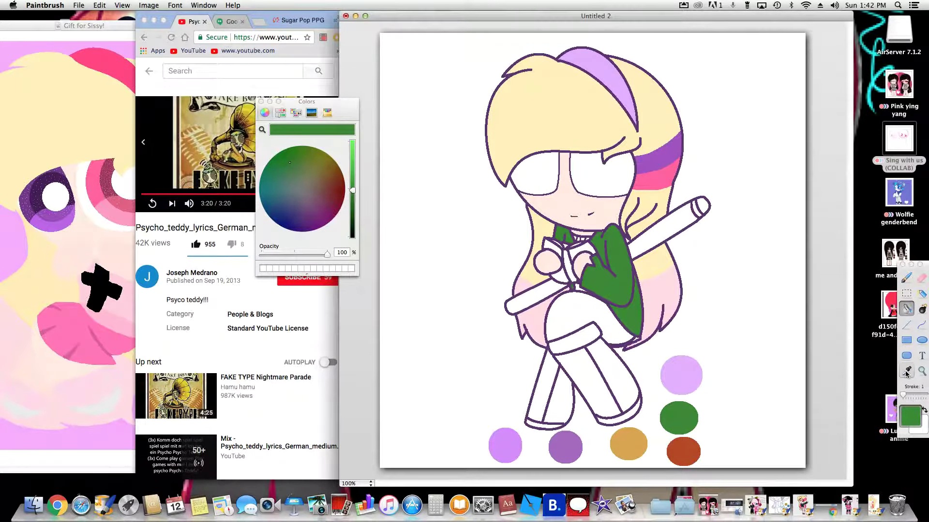
pyautogui.click(352, 204)
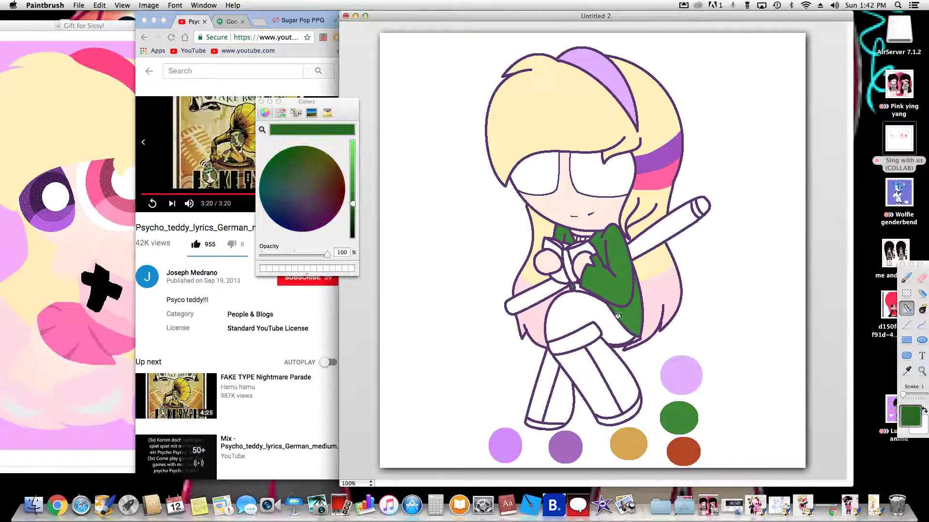
pyautogui.click(600, 313)
pyautogui.click(578, 340)
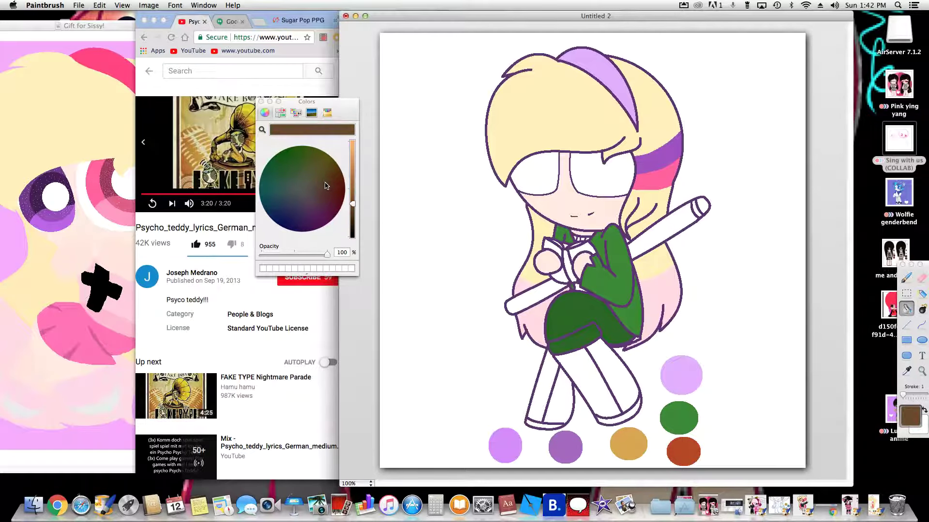
# Step: Mix a light orange and fill the small neckwear pieces under the chin and the patch just above the knee
pyautogui.moveTo(351, 180); pyautogui.dragTo(356, 164)
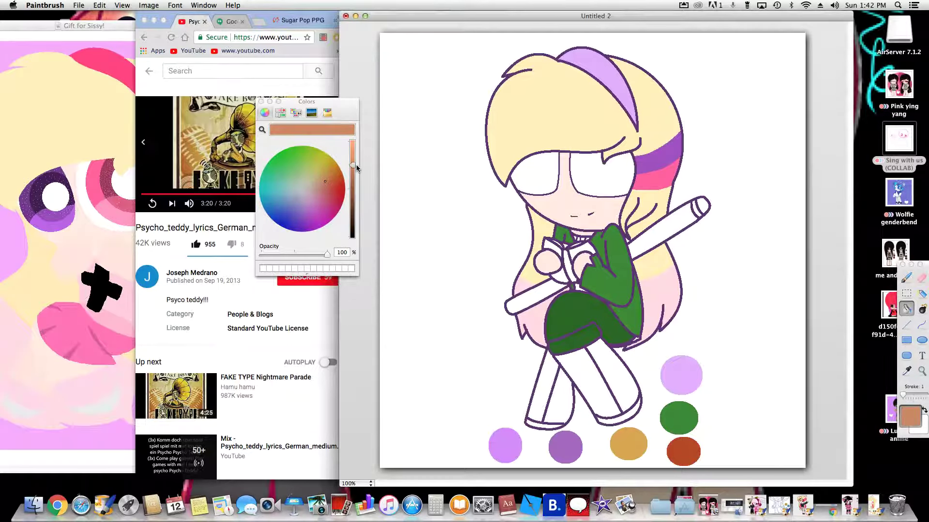
pyautogui.click(579, 236)
pyautogui.click(574, 237)
pyautogui.click(92, 6)
pyautogui.click(96, 15)
pyautogui.click(350, 151)
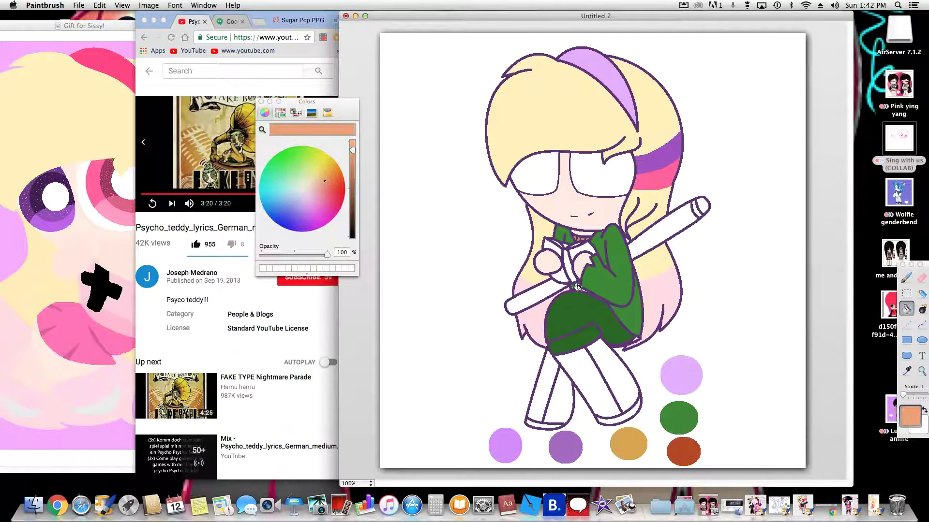
pyautogui.click(578, 289)
# Step: Fill the stray white pixels beside the orange patch above the knee with the same orange, leaving the purple outlines intact
pyautogui.click(355, 485)
pyautogui.click(358, 470)
pyautogui.scroll(3, 633, 397)
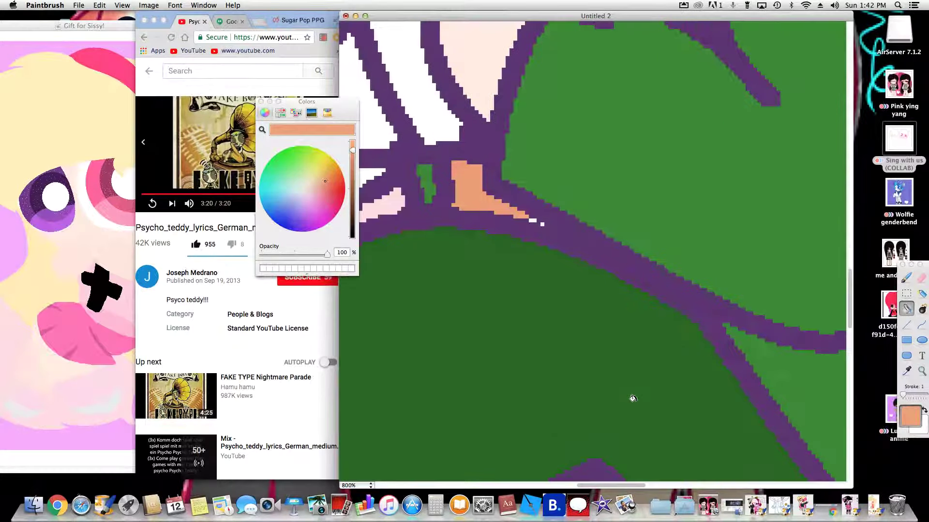
pyautogui.scroll(5, 632, 398)
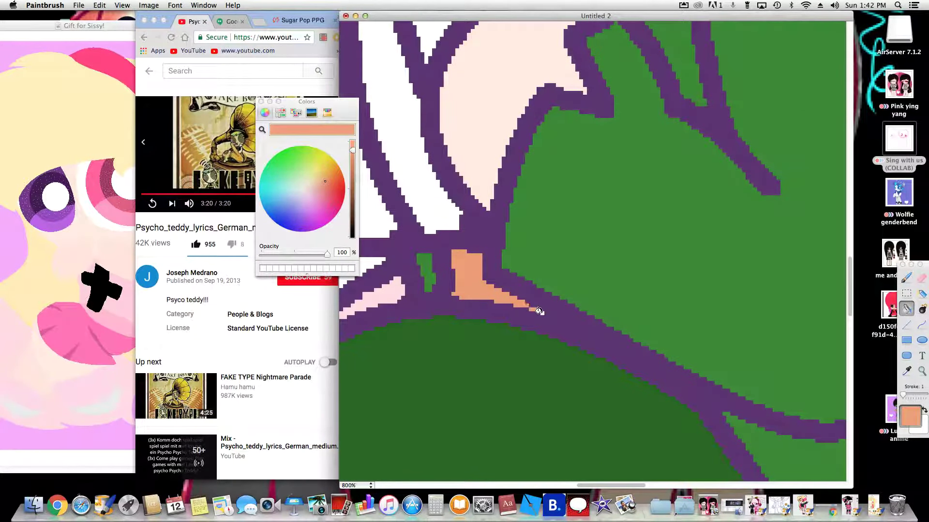
pyautogui.click(537, 312)
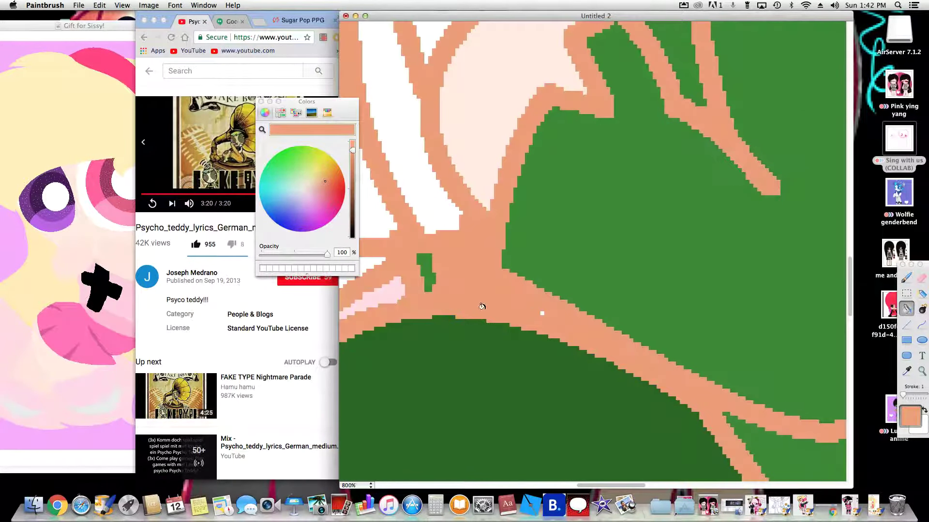
pyautogui.click(79, 5)
pyautogui.click(102, 19)
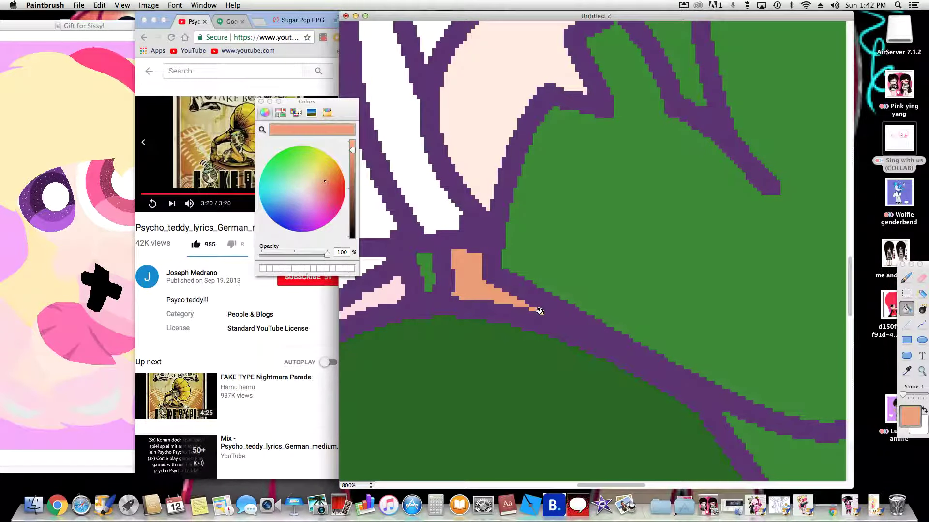
pyautogui.click(363, 486)
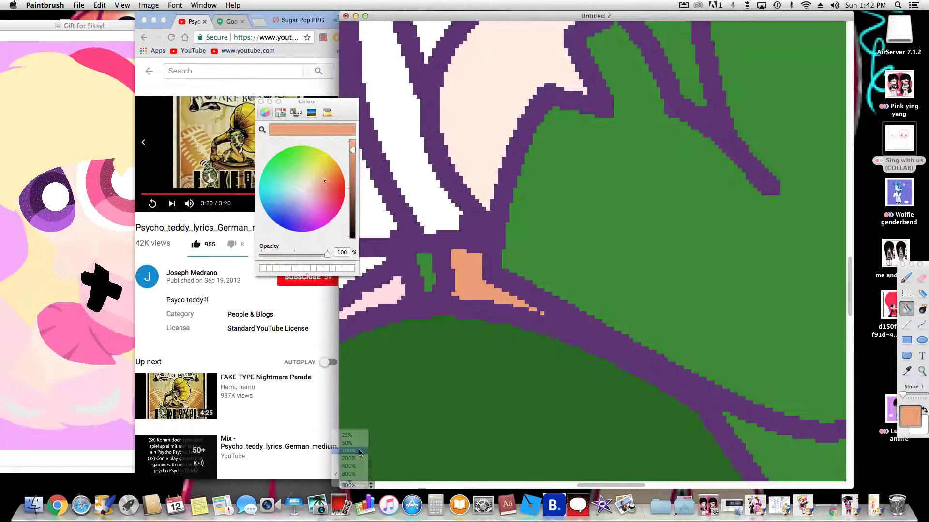
pyautogui.click(360, 451)
# Step: Sample the jacket's green, darken it slightly and fill the small white gap at the jacket's lower edge
pyautogui.click(906, 371)
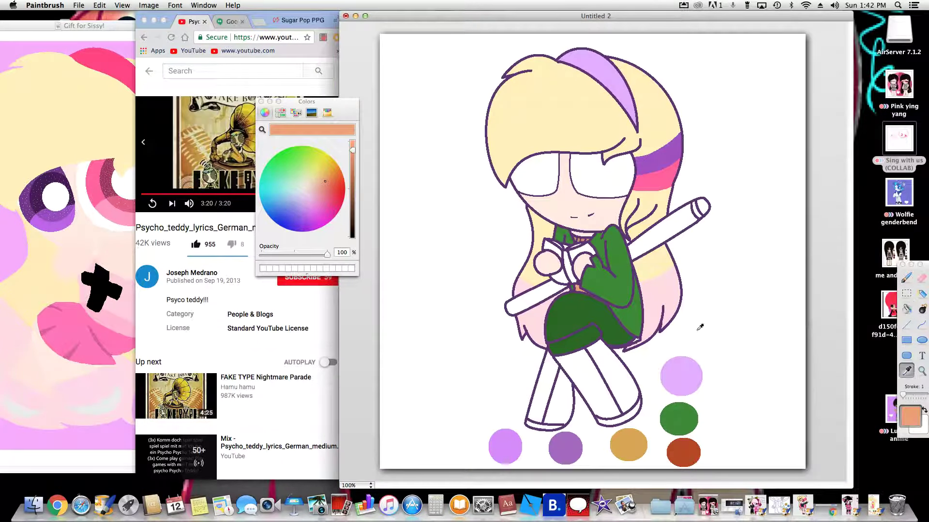
pyautogui.click(633, 319)
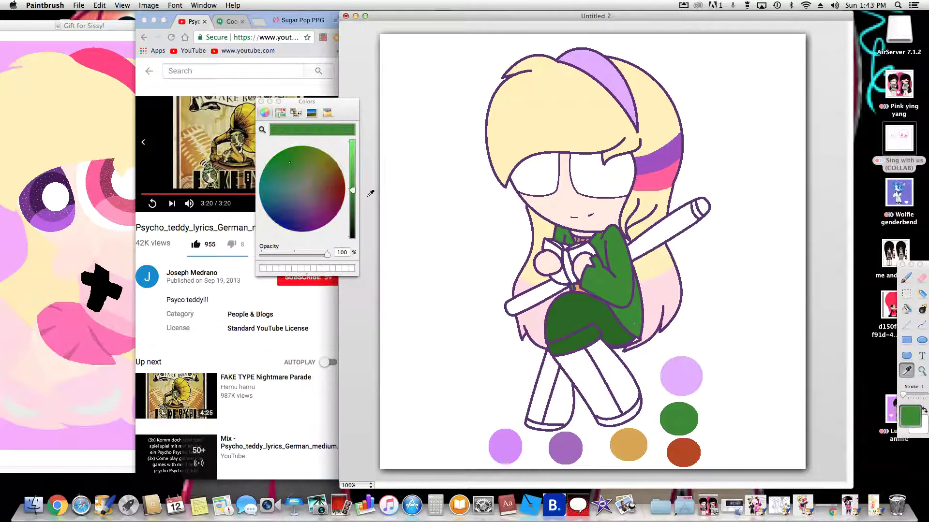
pyautogui.click(352, 200)
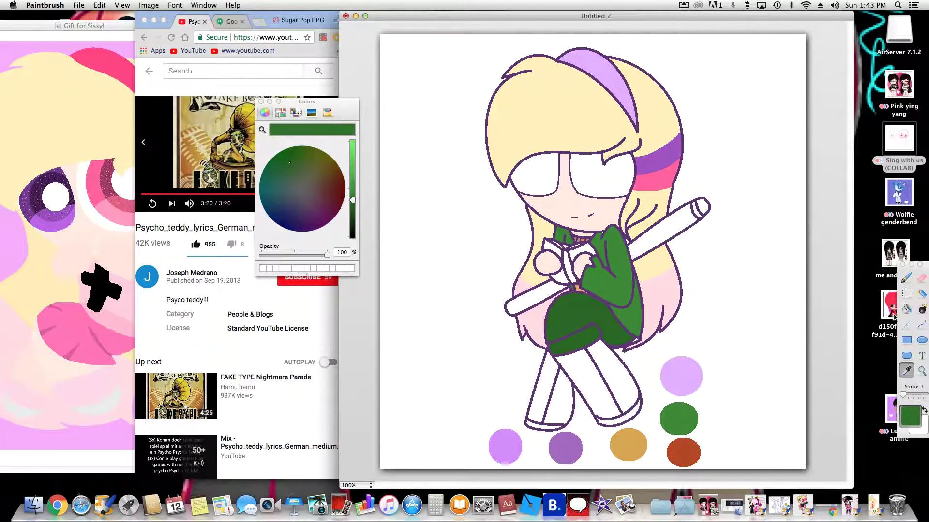
pyautogui.click(906, 309)
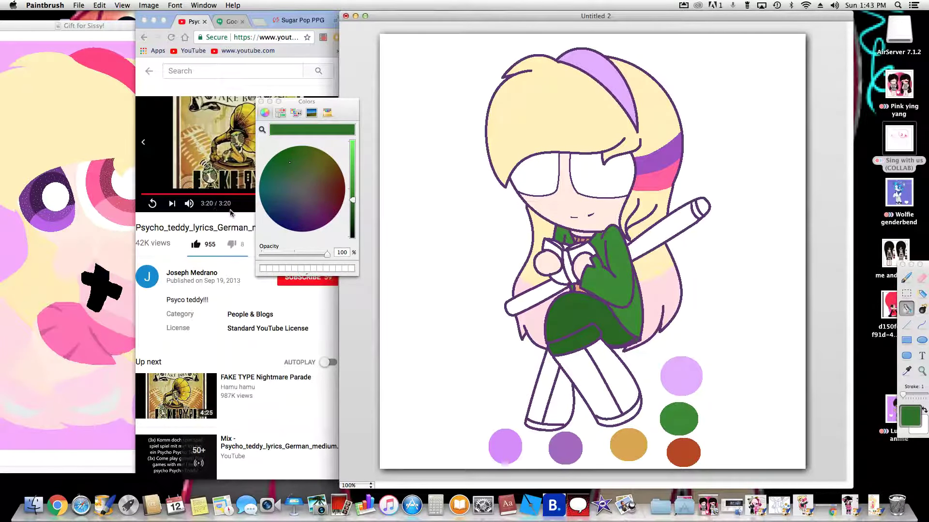
pyautogui.click(250, 206)
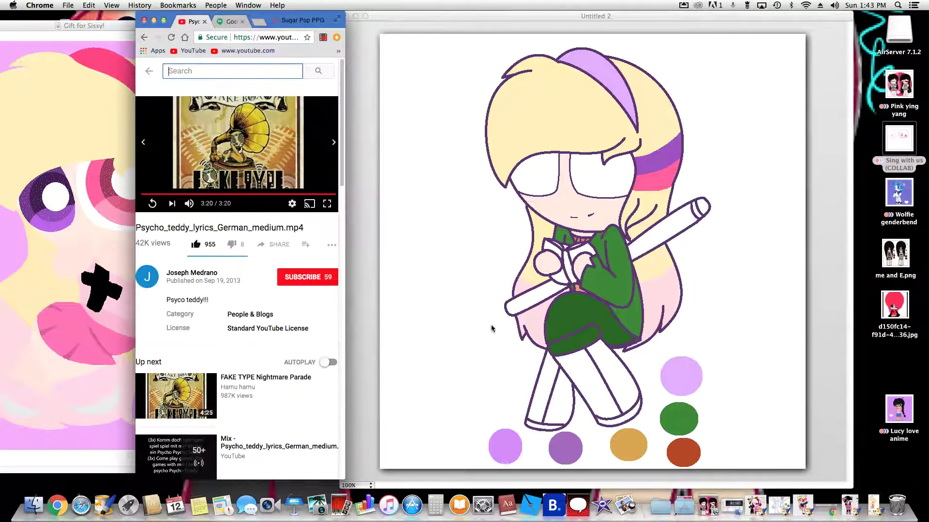
pyautogui.click(633, 357)
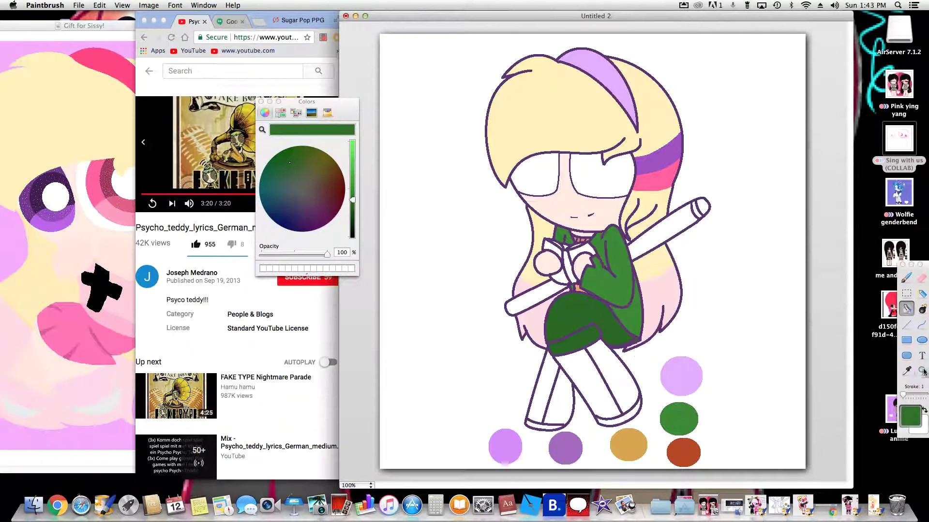
pyautogui.click(907, 373)
pyautogui.click(568, 448)
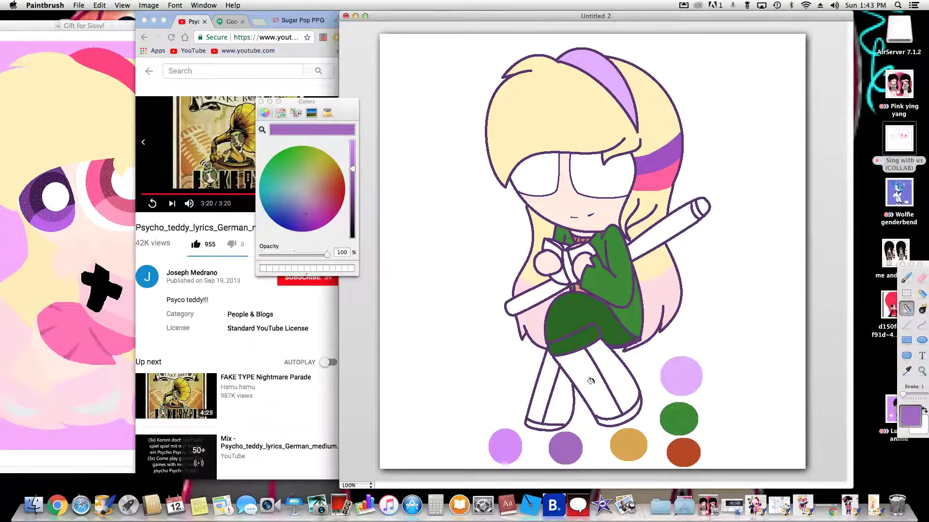
pyautogui.click(615, 367)
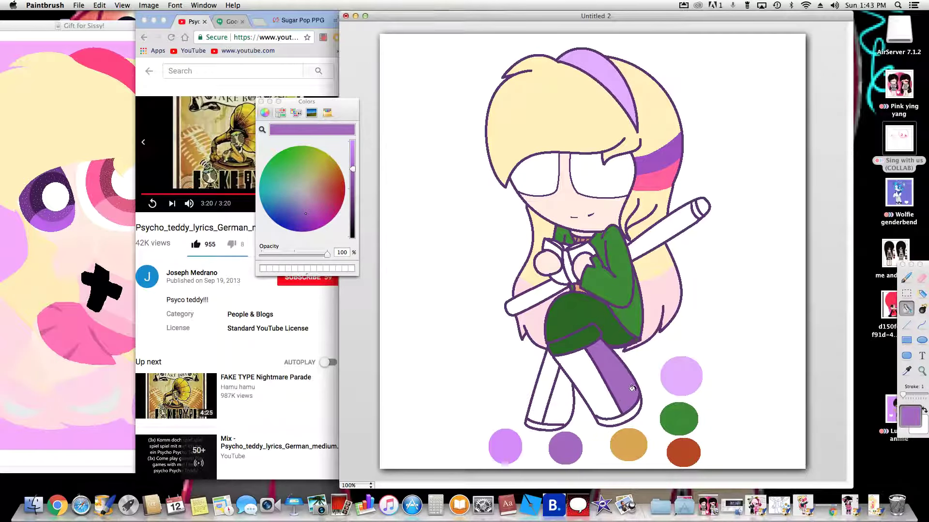
pyautogui.press('super+z')
# Step: Sample the bright light purple swatch beside the dark purple one and fill the front panels of both boots
pyautogui.click(906, 371)
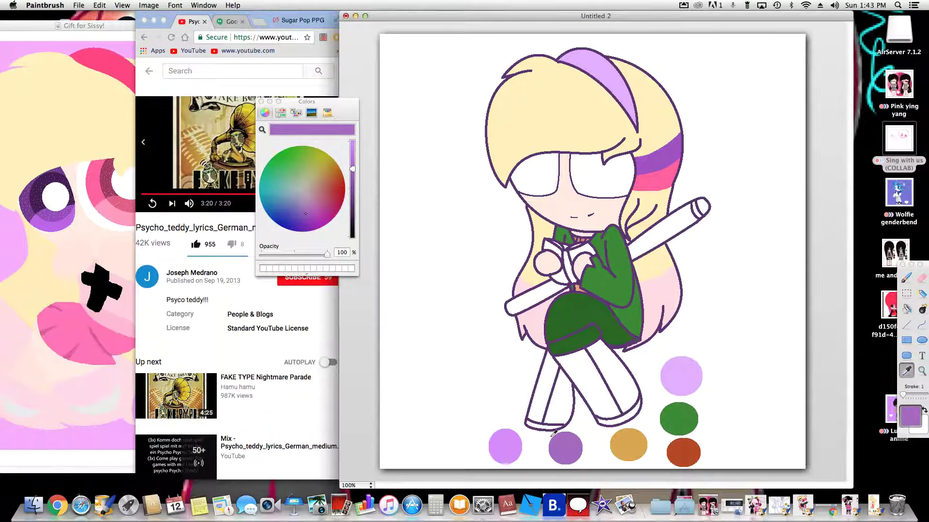
pyautogui.click(513, 446)
pyautogui.click(906, 308)
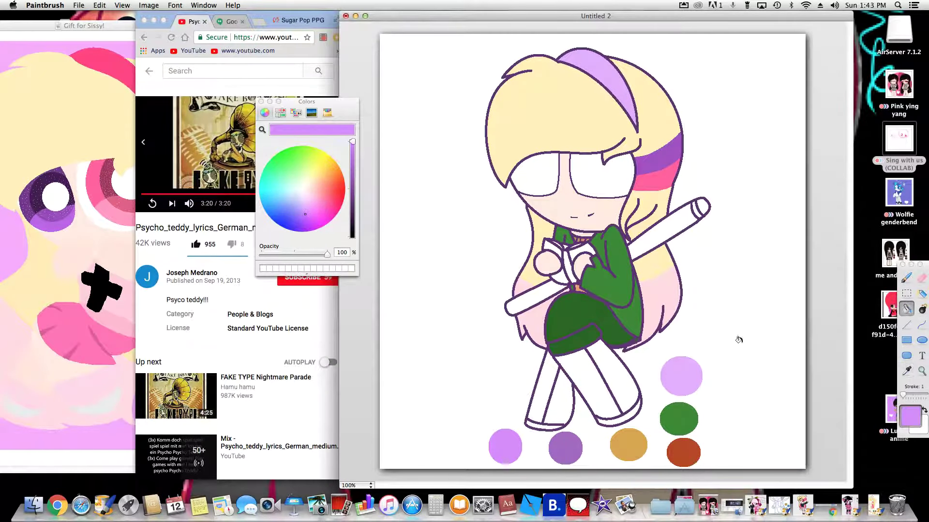
pyautogui.click(616, 374)
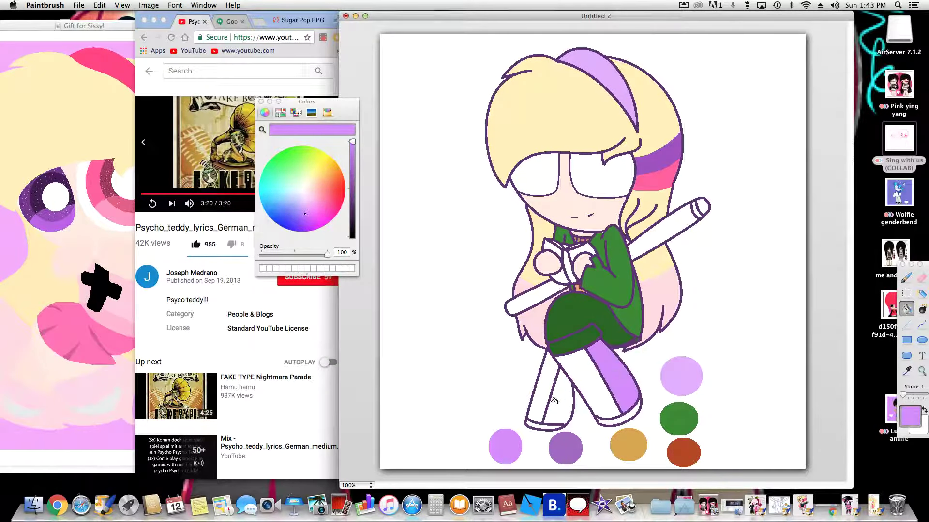
pyautogui.click(555, 401)
# Step: Sample the darker purple swatch in the bottom row and fill the soles of both boots with it
pyautogui.click(906, 371)
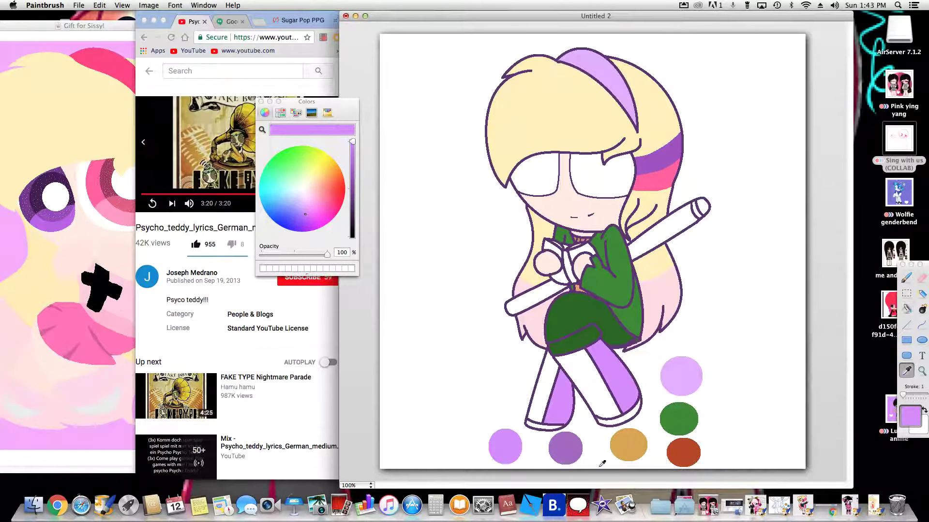
pyautogui.click(572, 450)
pyautogui.click(906, 308)
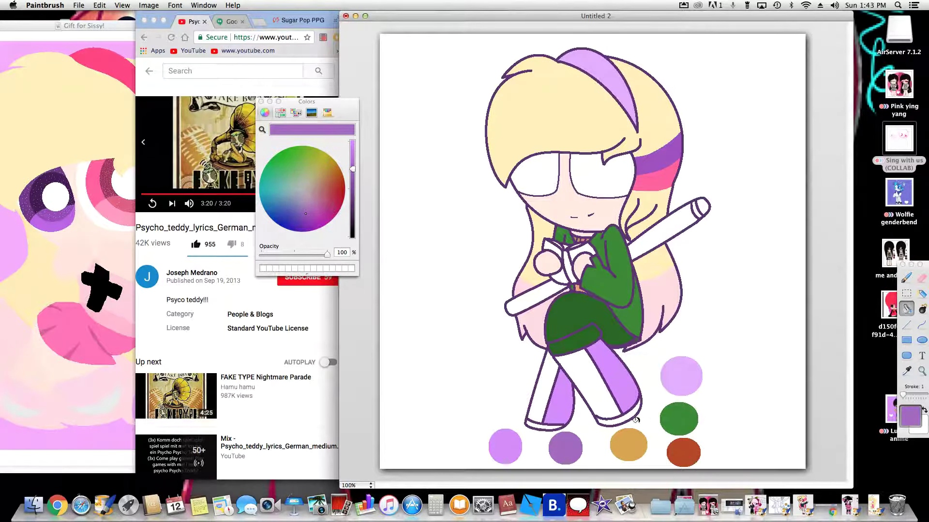
pyautogui.click(553, 425)
pyautogui.click(624, 418)
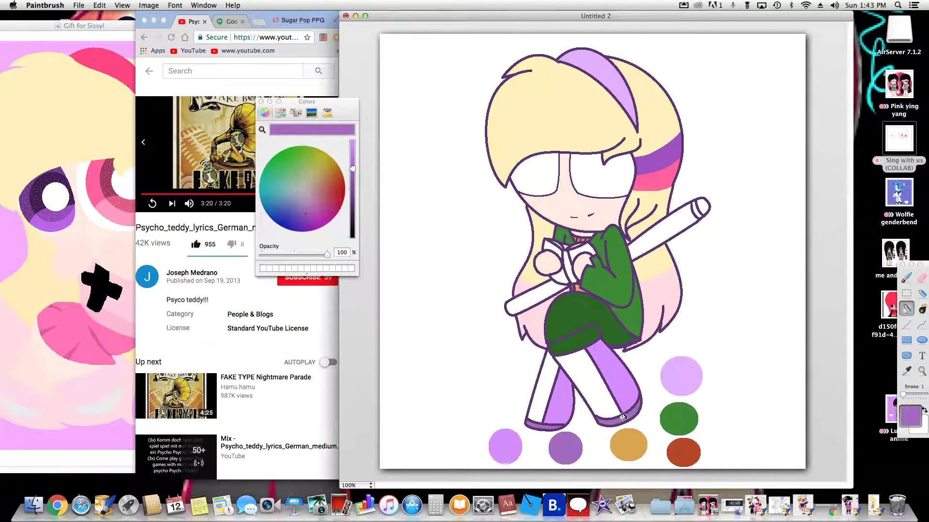
# Step: Fill the small leftover gap at the corner of the front boot's sole with the same darker purple
pyautogui.click(350, 486)
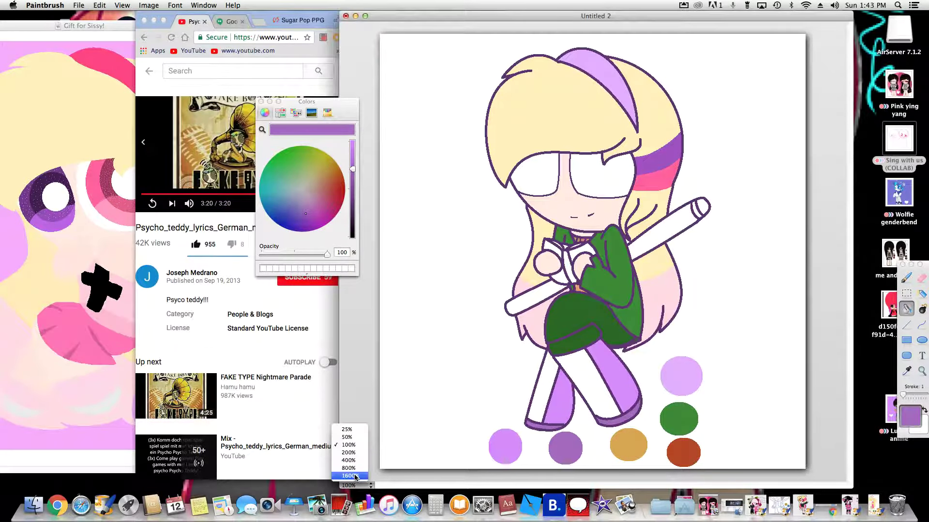
pyautogui.click(350, 464)
pyautogui.scroll(-10, 685, 436)
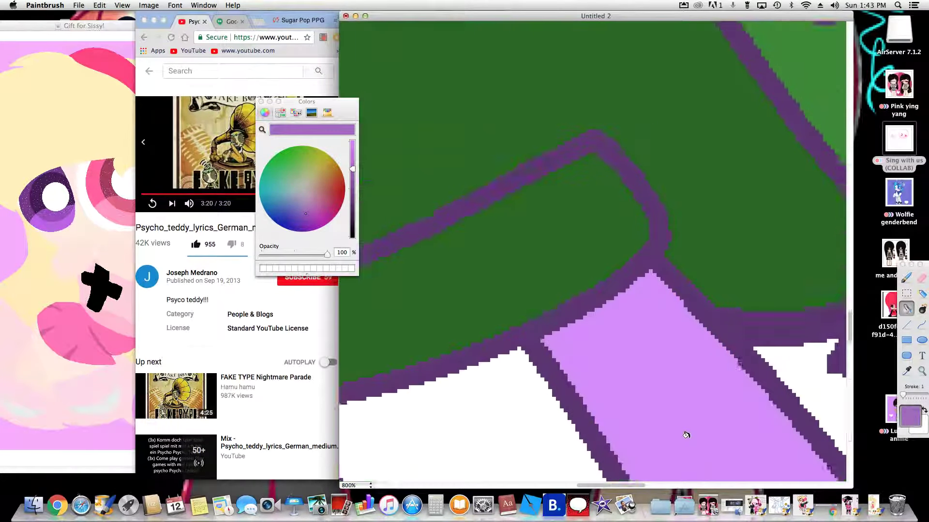
pyautogui.scroll(-5, 613, 487)
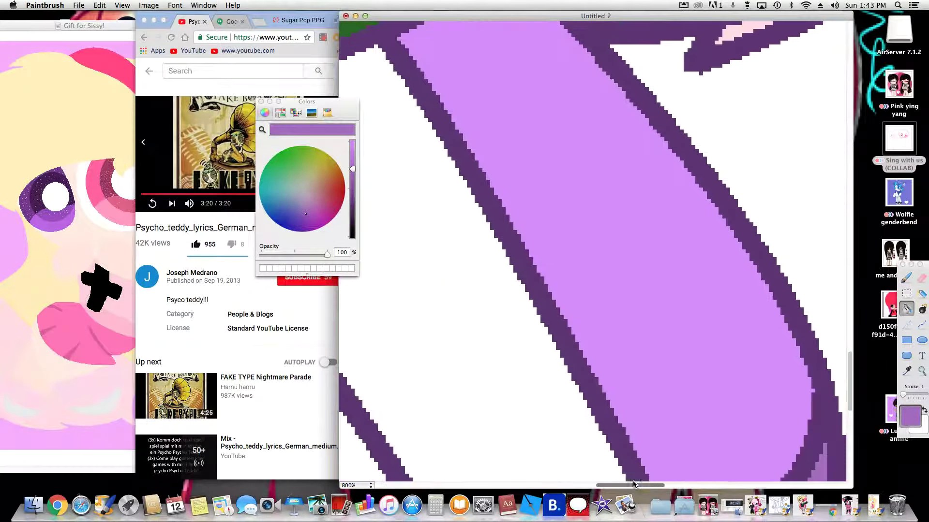
pyautogui.click(479, 465)
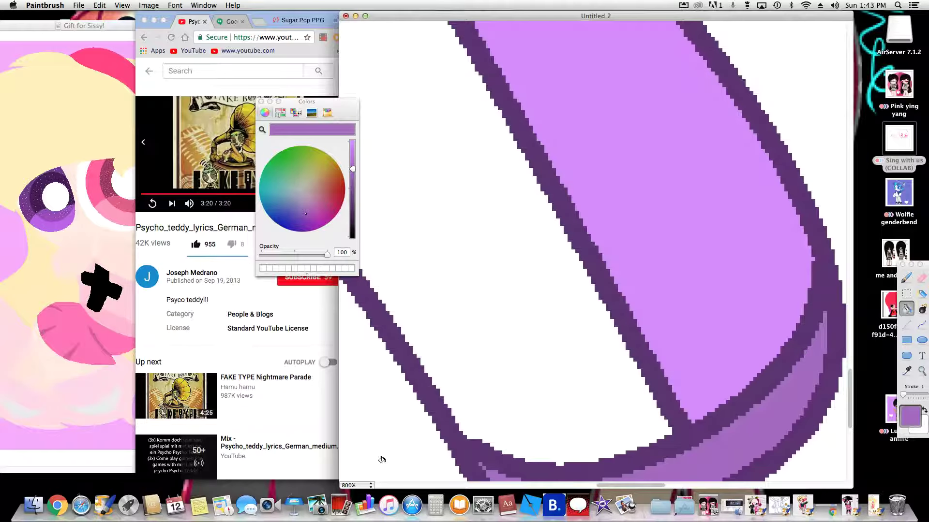
pyautogui.click(353, 486)
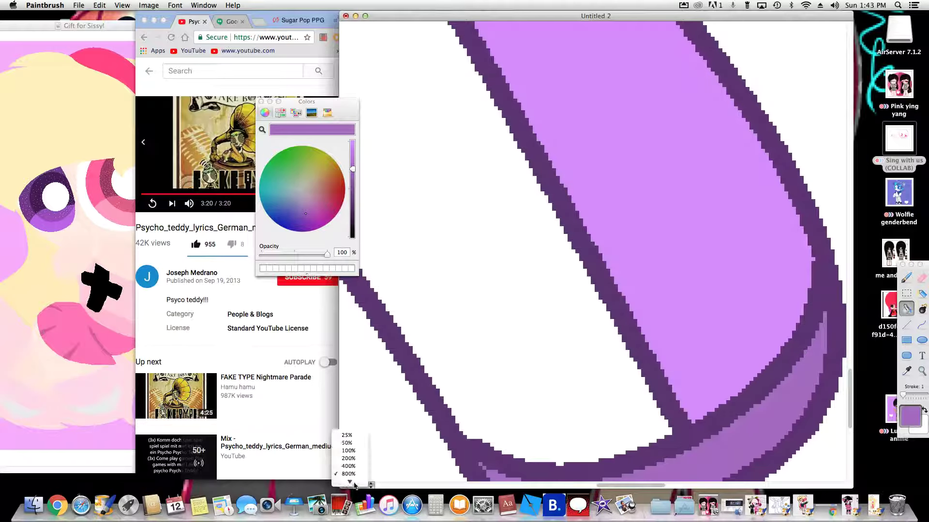
pyautogui.click(349, 452)
pyautogui.scroll(15, 349, 453)
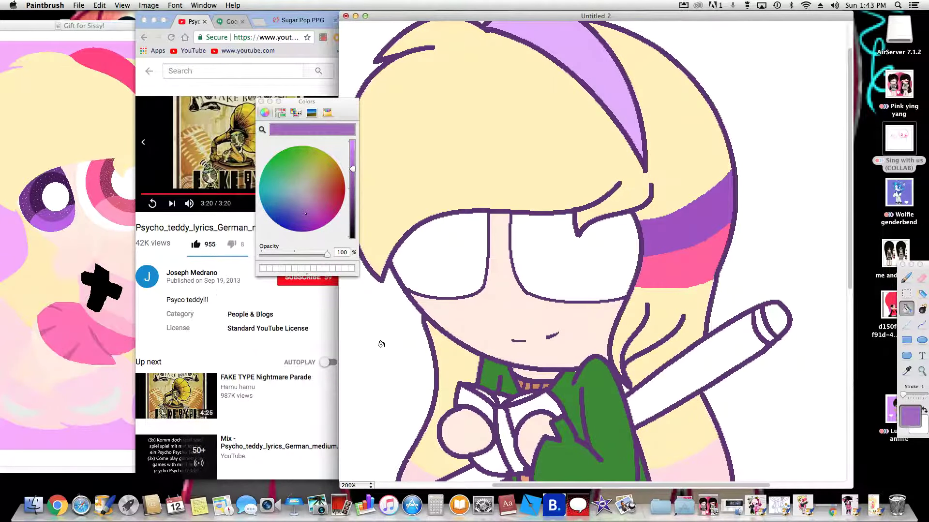
pyautogui.click(228, 297)
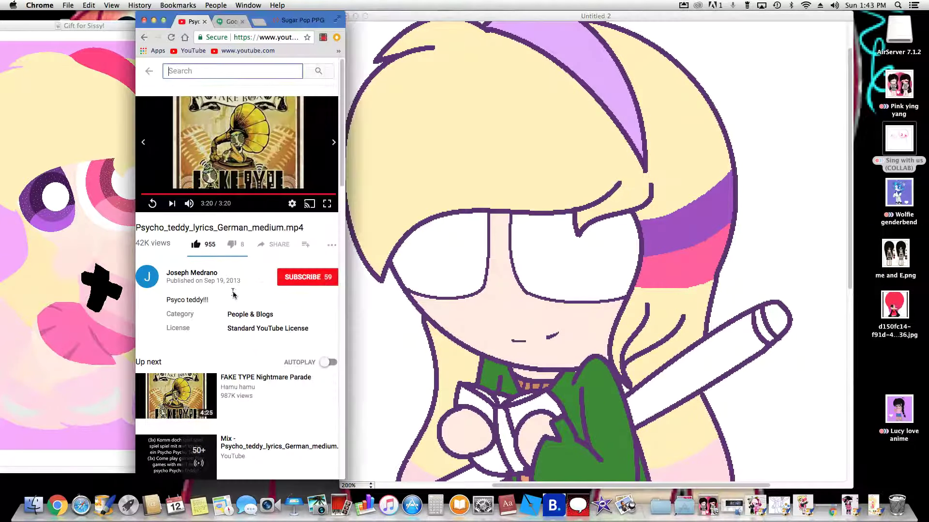
pyautogui.click(323, 39)
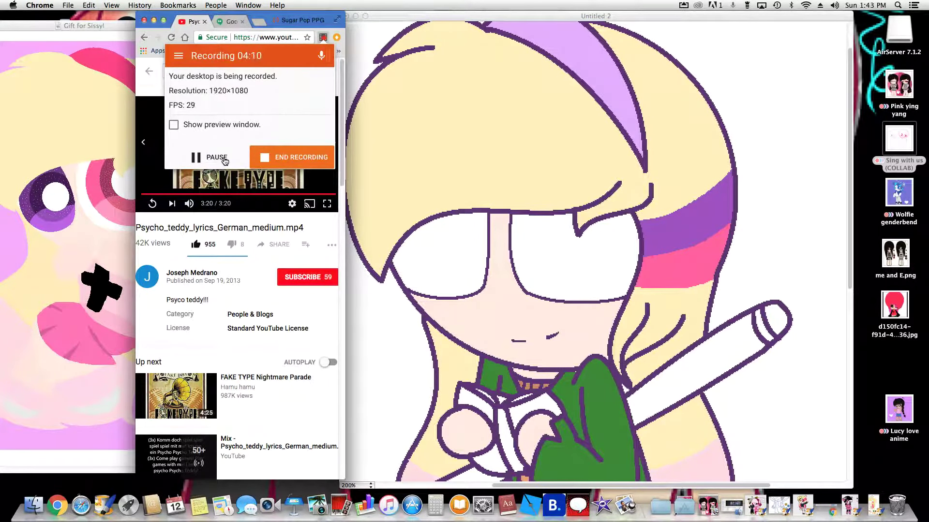
pyautogui.click(552, 327)
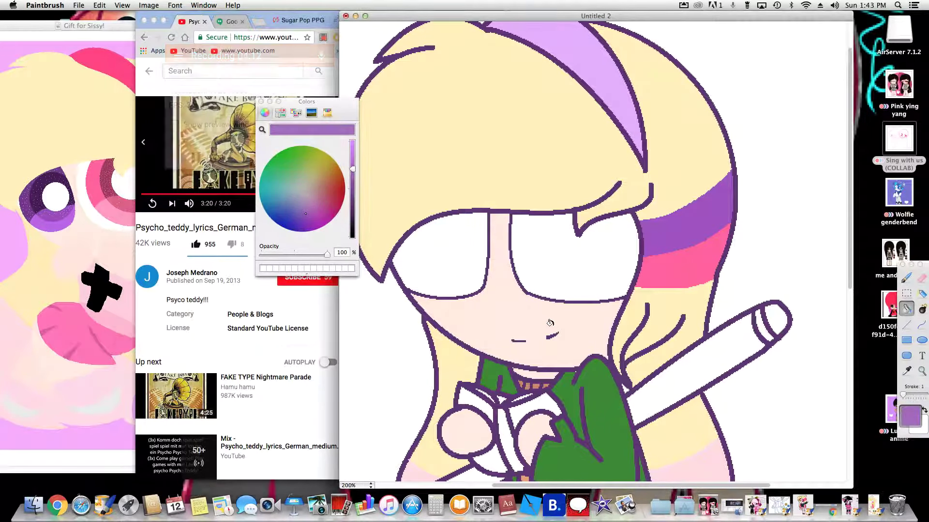
# Step: Sample the golden tan swatch and fill both visible lengths of the bat and its rounded tip
pyautogui.scroll(-5, 659, 391)
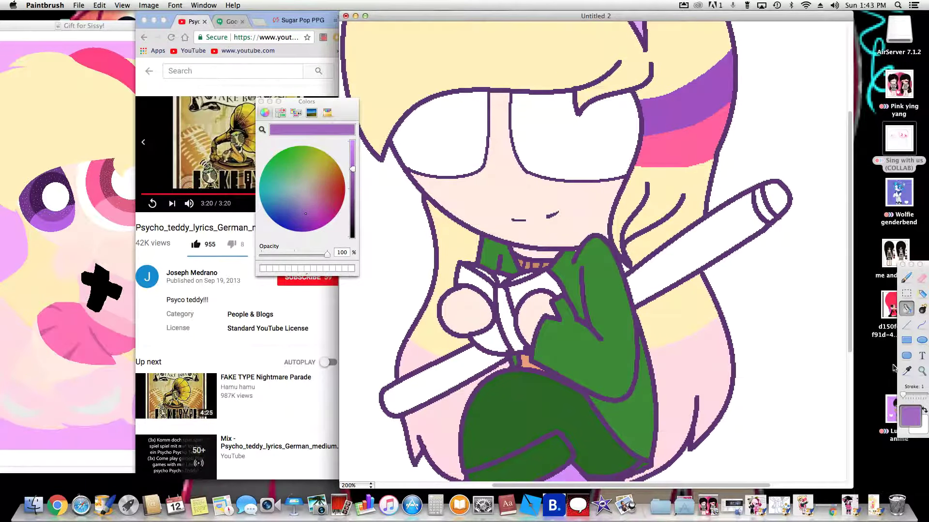
pyautogui.scroll(-5, 684, 404)
pyautogui.click(906, 371)
pyautogui.click(621, 427)
pyautogui.scroll(10, 623, 330)
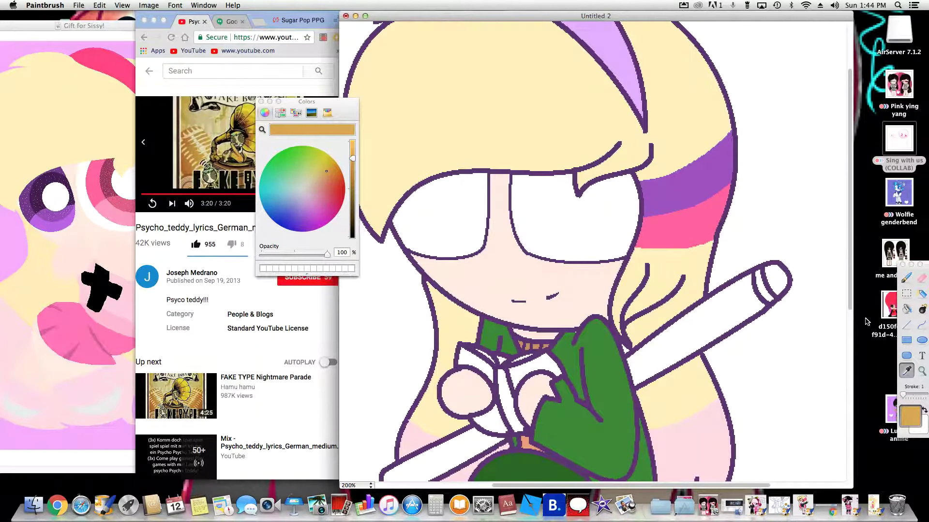
pyautogui.click(907, 308)
pyautogui.click(726, 306)
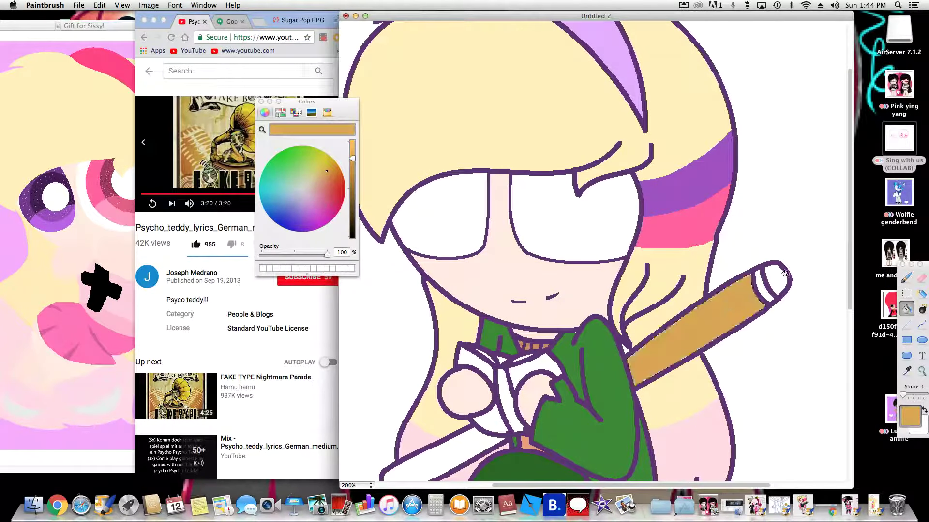
pyautogui.click(773, 277)
pyautogui.click(453, 459)
# Step: Sample the rust red swatch and fill the narrow band near the bat's upper end
pyautogui.scroll(-1, 452, 445)
pyautogui.scroll(-8, 452, 439)
pyautogui.click(906, 371)
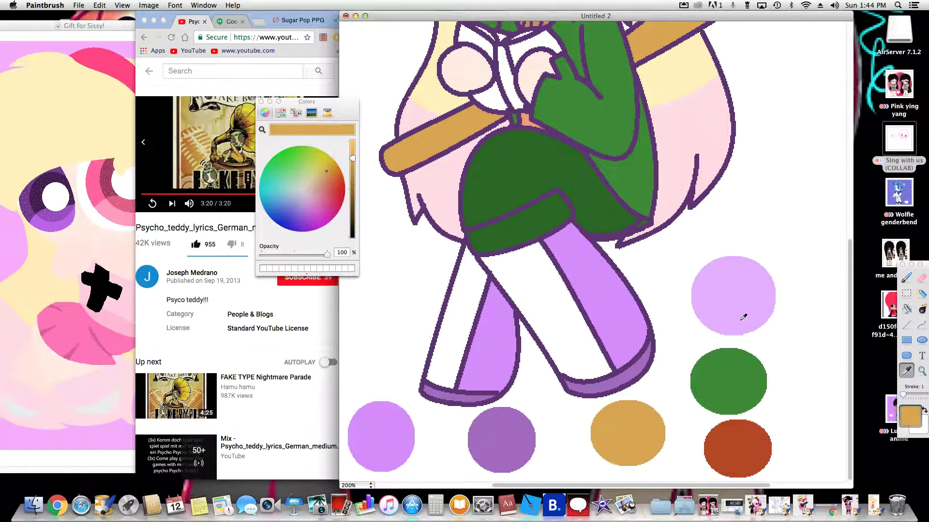
pyautogui.click(717, 454)
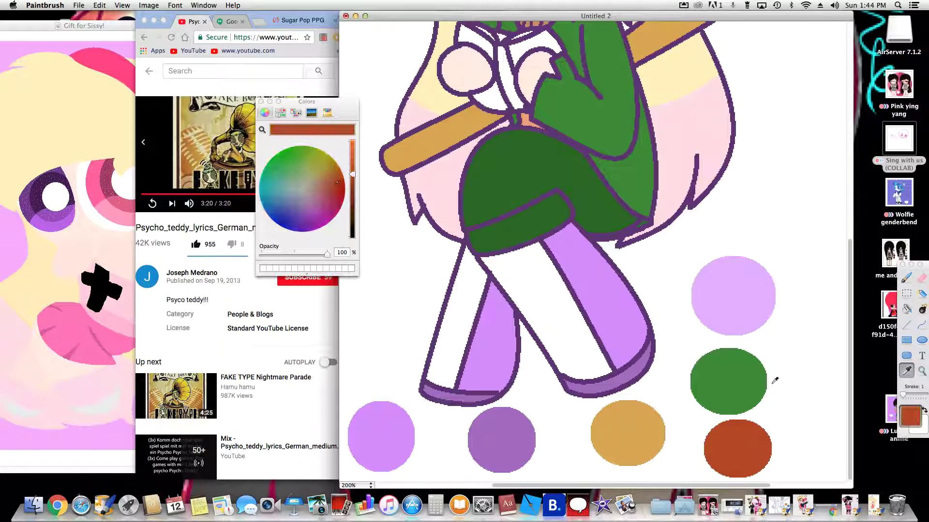
pyautogui.click(906, 308)
pyautogui.scroll(8, 635, 194)
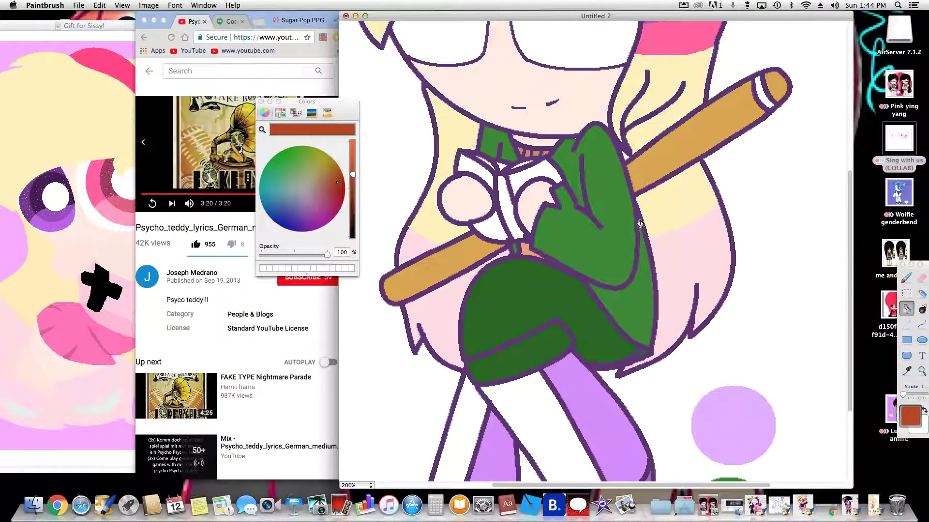
pyautogui.click(754, 180)
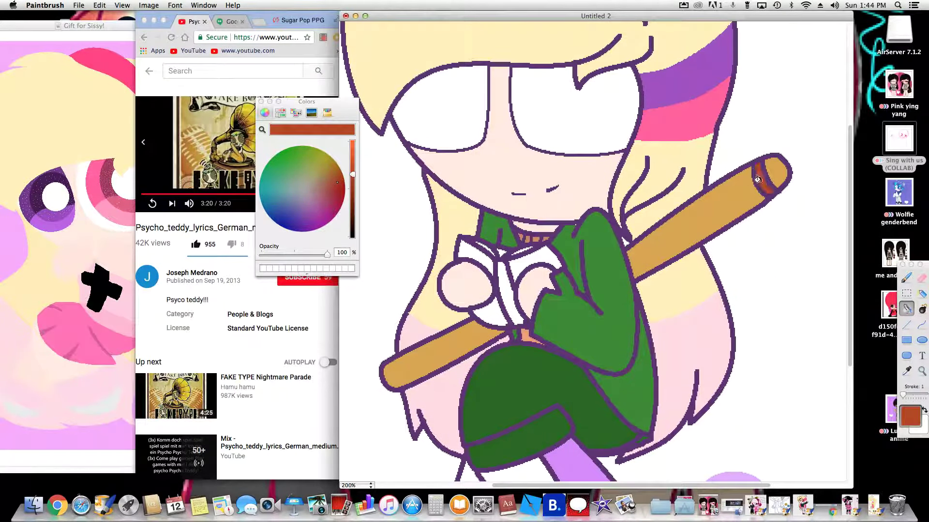
pyautogui.click(327, 67)
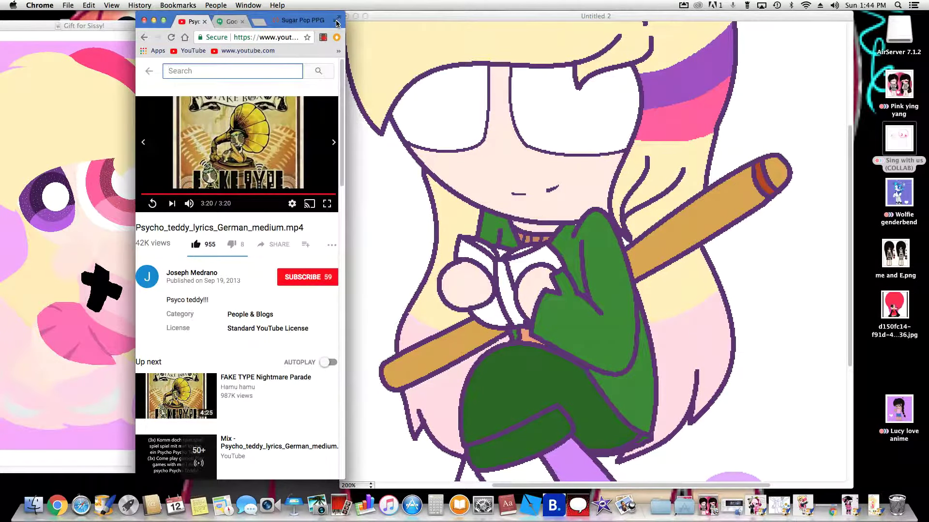
pyautogui.click(323, 39)
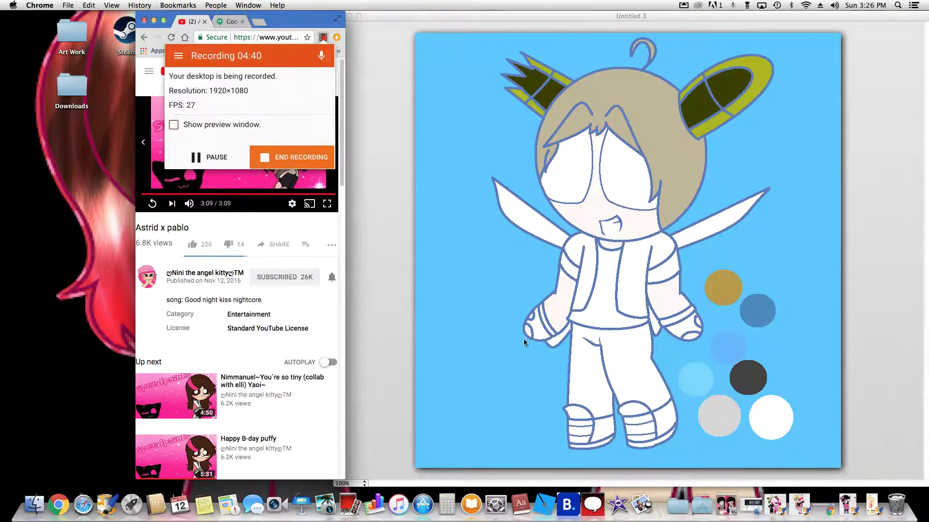
pyautogui.click(550, 336)
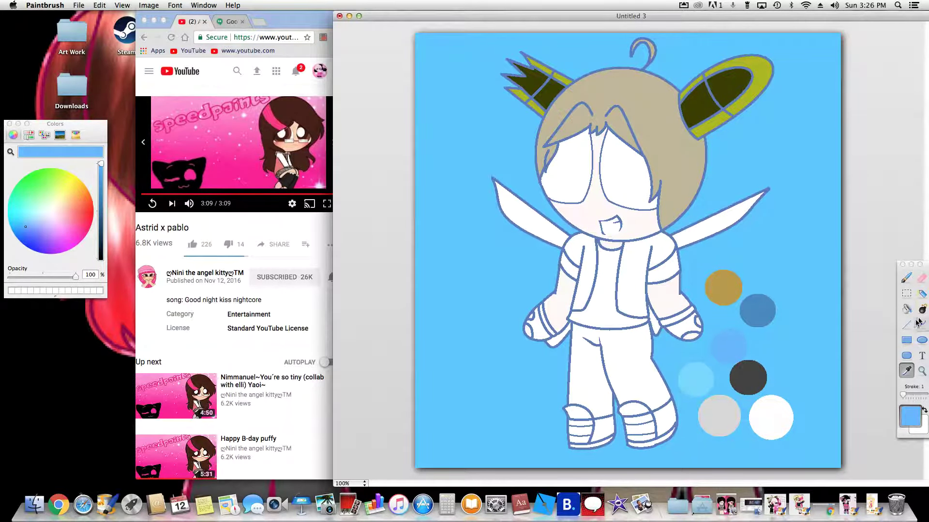
# Step: Sample the medium blue swatch and fill both halves of the winged character's open vest, undoing the stray fill
pyautogui.click(907, 308)
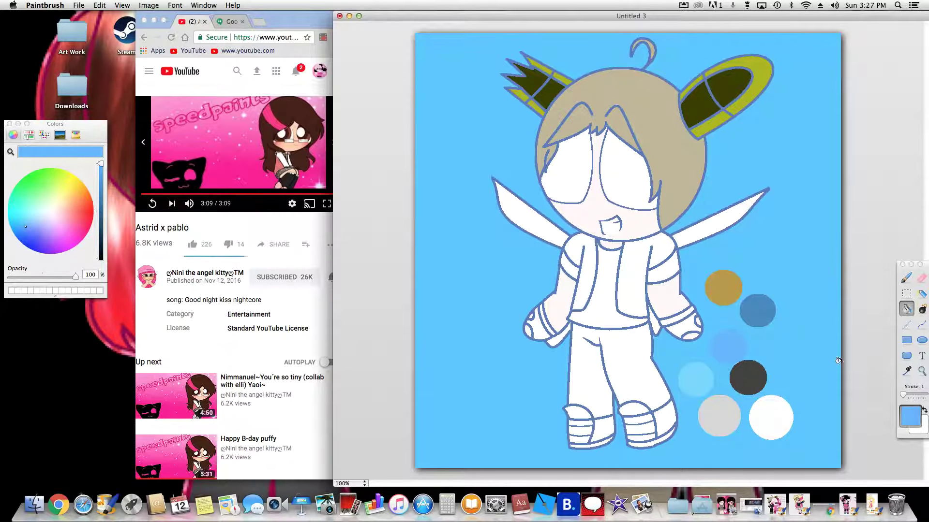
pyautogui.click(907, 371)
pyautogui.click(753, 381)
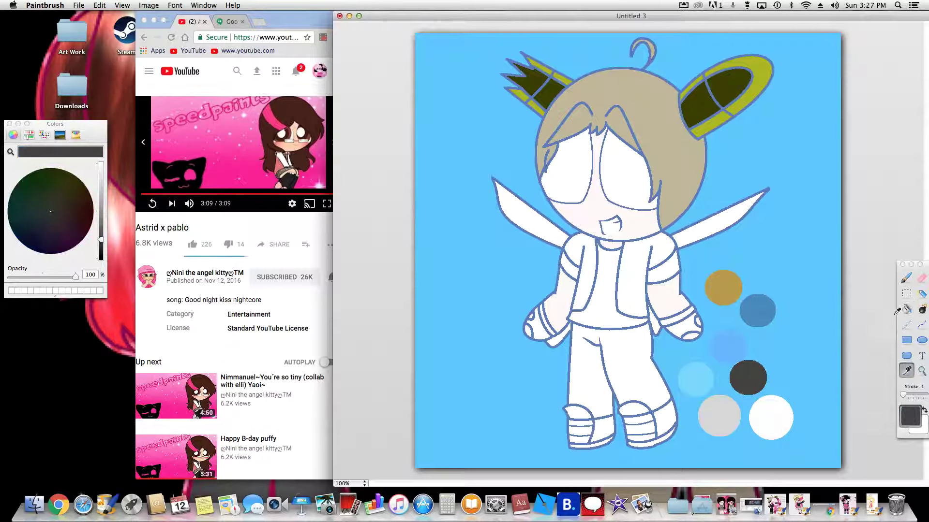
pyautogui.click(757, 310)
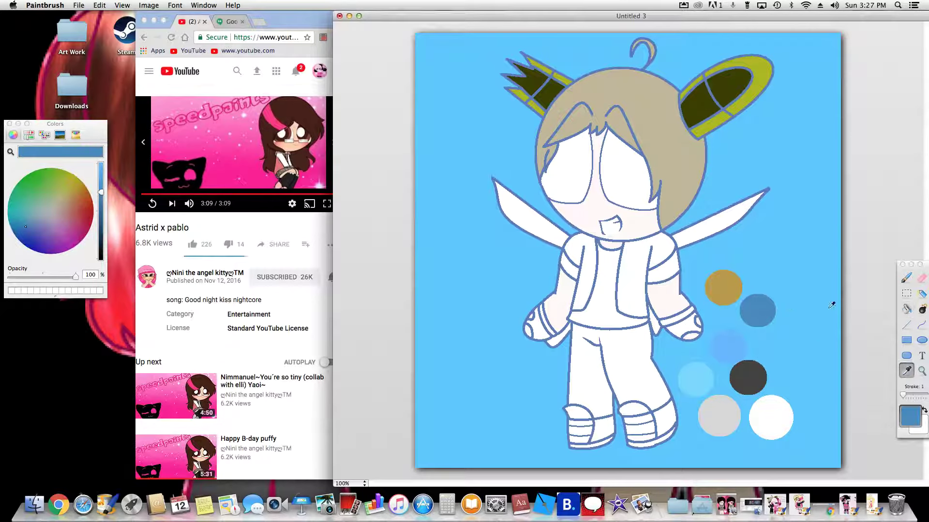
pyautogui.click(907, 309)
pyautogui.click(634, 279)
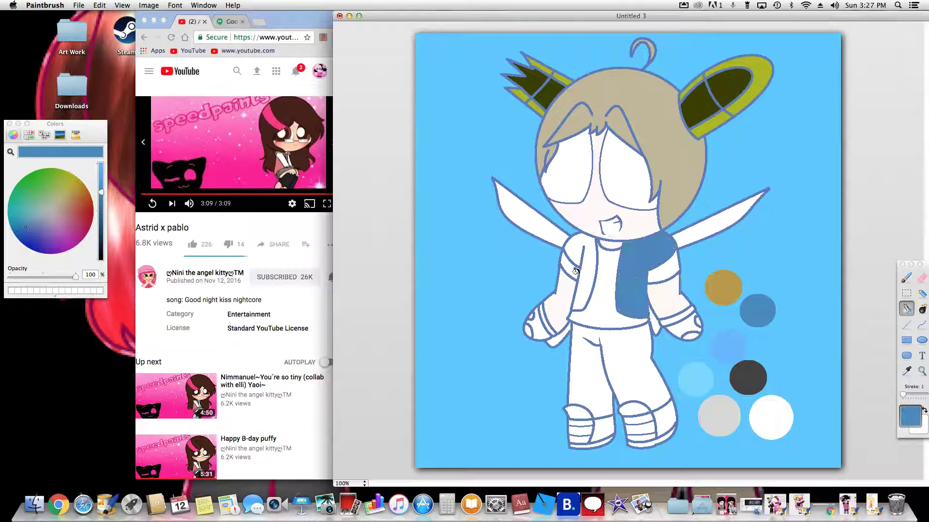
pyautogui.click(93, 5)
pyautogui.click(100, 16)
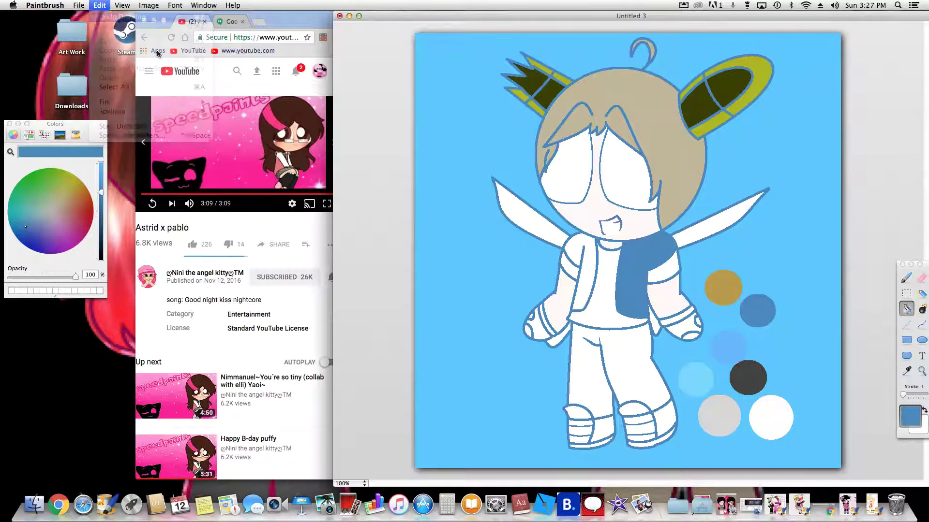
pyautogui.click(581, 274)
# Step: Compare the lighter blue swatches, resample the medium blue one and fill both trouser legs down to the boots
pyautogui.click(906, 370)
pyautogui.click(736, 348)
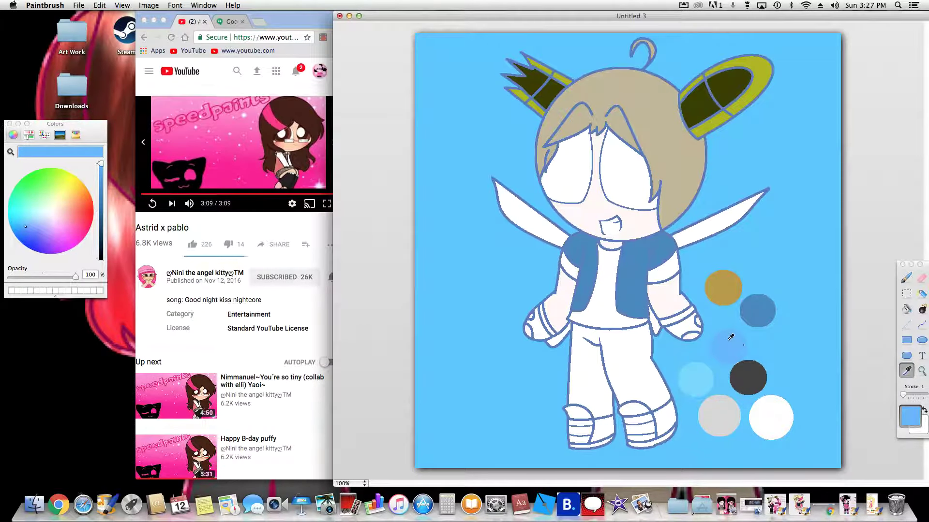
pyautogui.click(365, 483)
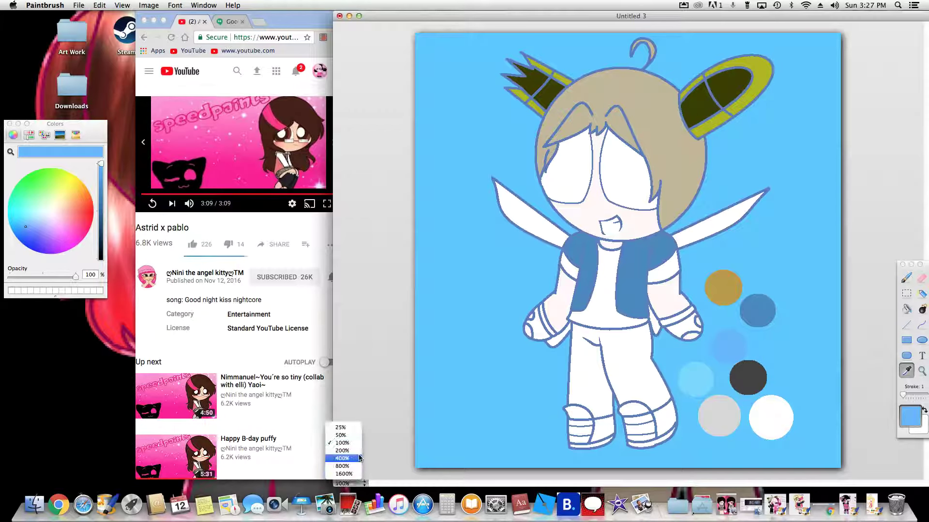
pyautogui.click(345, 458)
pyautogui.scroll(-10, 566, 321)
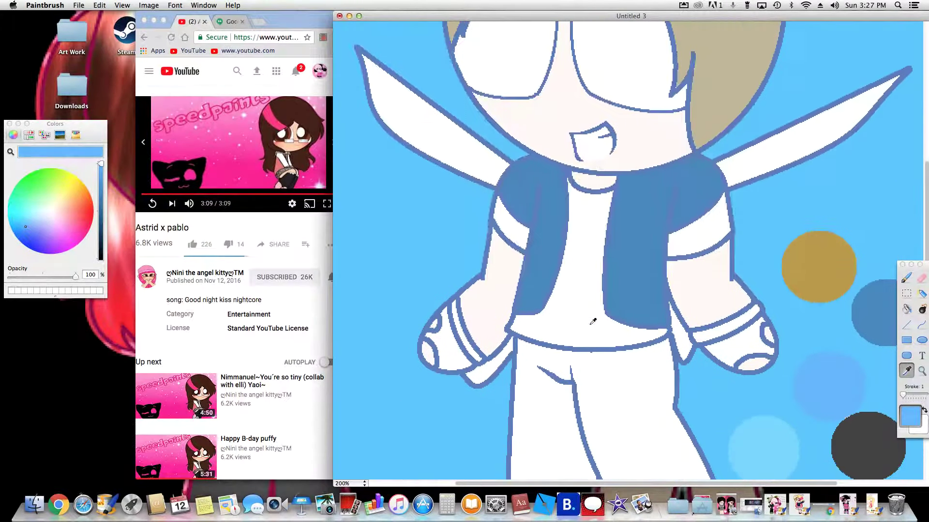
pyautogui.scroll(8, 593, 321)
pyautogui.scroll(-3, 593, 321)
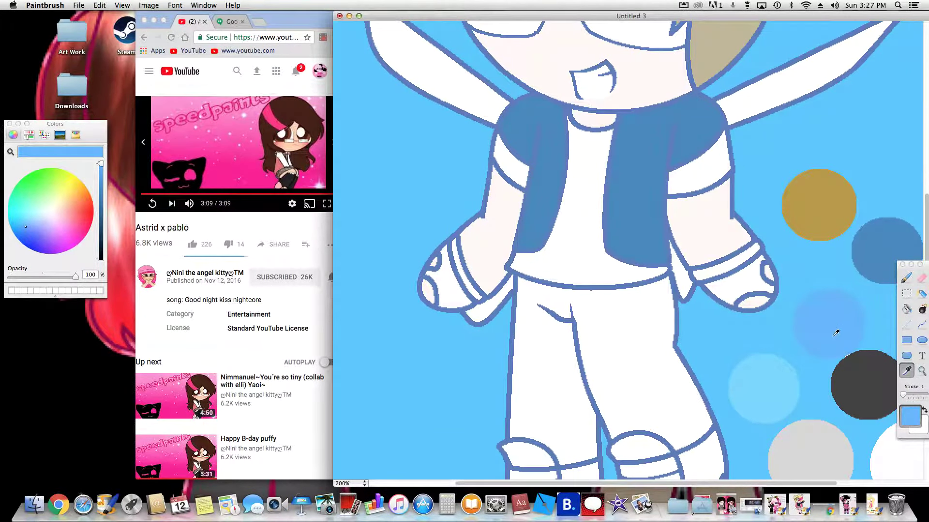
pyautogui.click(769, 392)
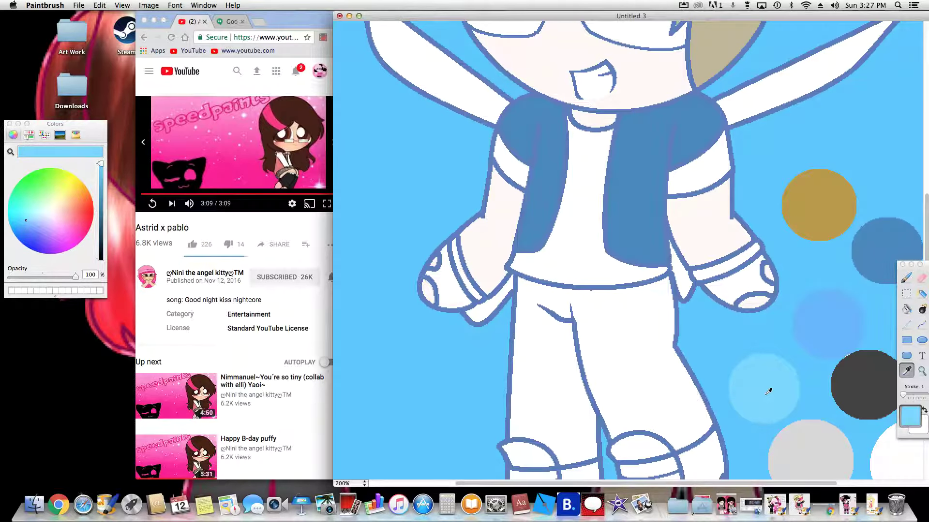
pyautogui.click(901, 231)
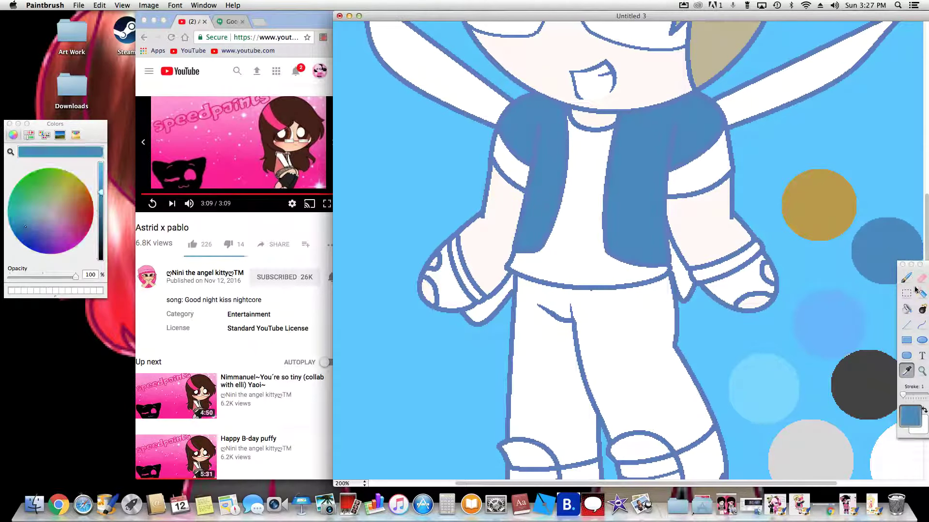
pyautogui.click(907, 308)
pyautogui.click(646, 360)
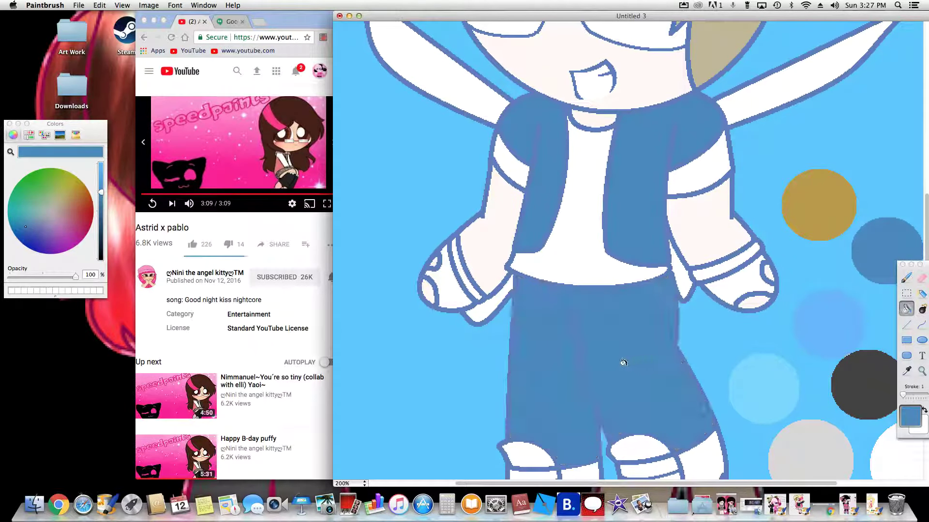
pyautogui.scroll(5, 592, 329)
pyautogui.scroll(-5, 592, 329)
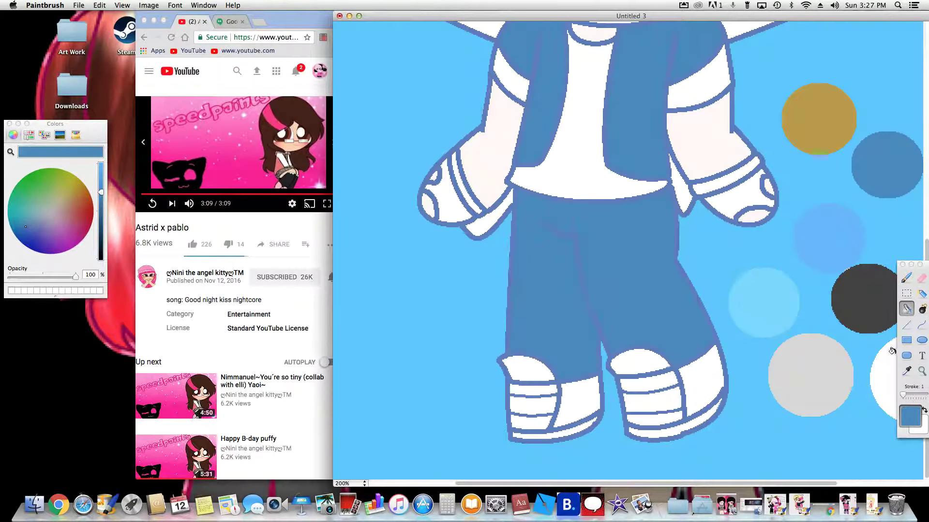
# Step: Sample the lighter blue swatch just below the medium blue one and recolour both halves of the open vest
pyautogui.click(907, 373)
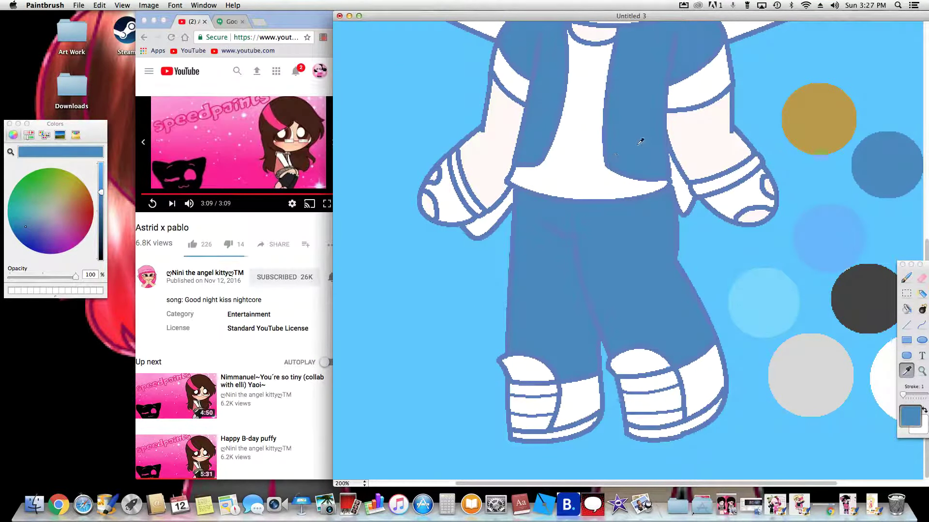
pyautogui.click(829, 235)
pyautogui.click(907, 308)
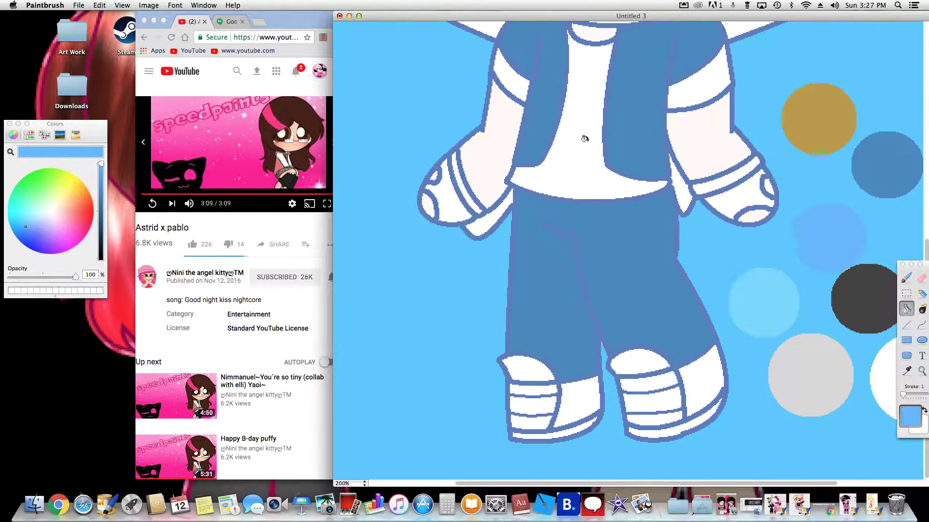
pyautogui.click(622, 128)
pyautogui.click(532, 127)
pyautogui.scroll(5, 564, 214)
pyautogui.scroll(-8, 564, 213)
pyautogui.scroll(3, 564, 213)
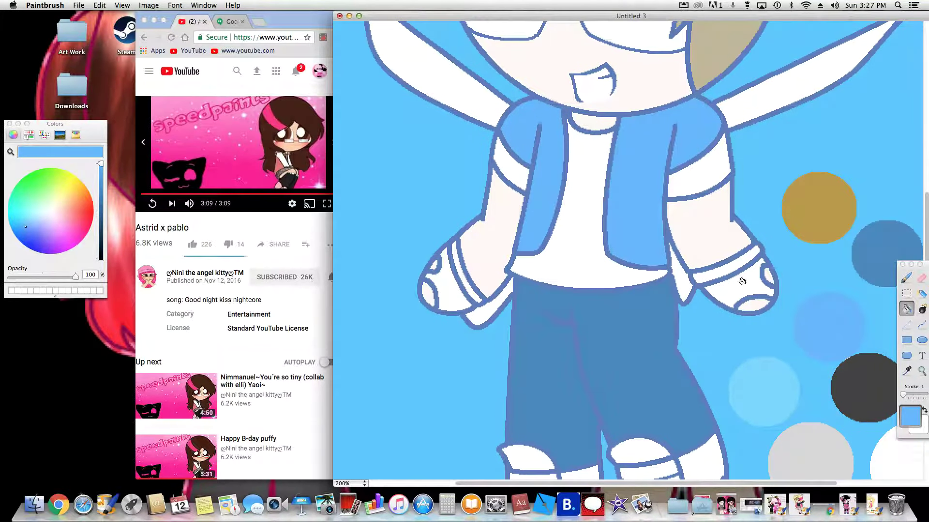
# Step: Fill the side panels and rounded upper caps of both boots with the same lighter blue
pyautogui.click(907, 371)
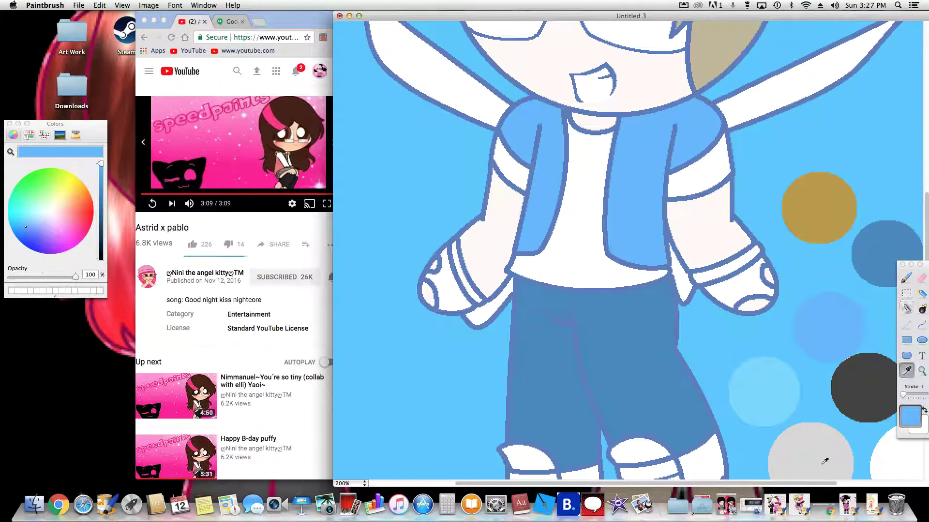
pyautogui.scroll(-3, 806, 460)
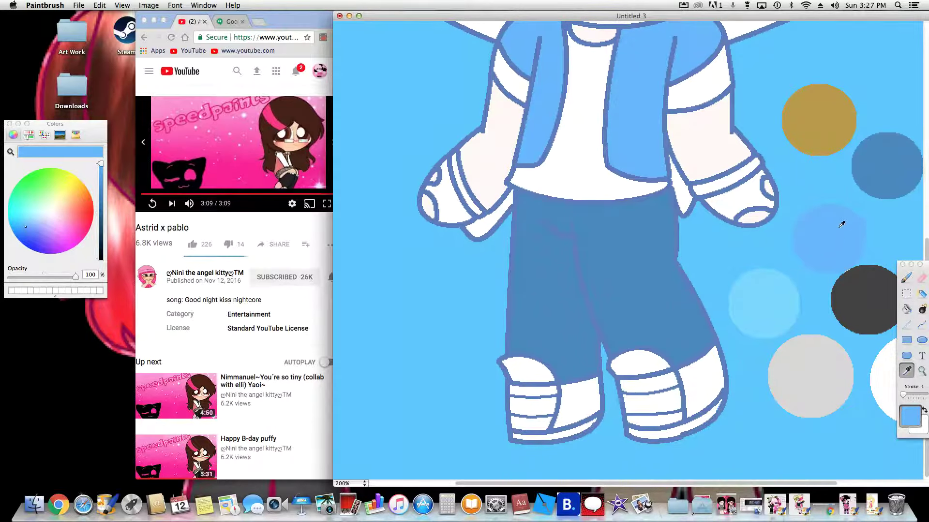
pyautogui.click(907, 308)
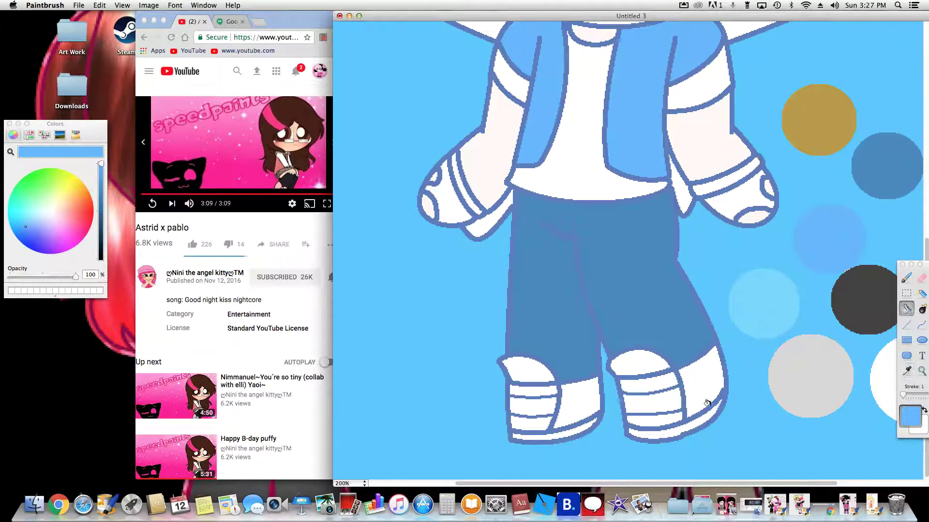
pyautogui.click(700, 389)
pyautogui.click(639, 360)
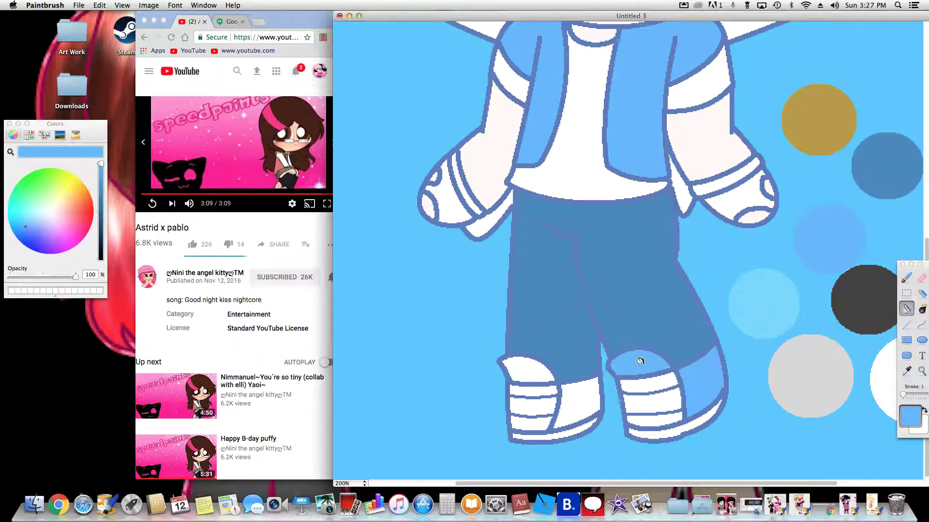
pyautogui.click(562, 400)
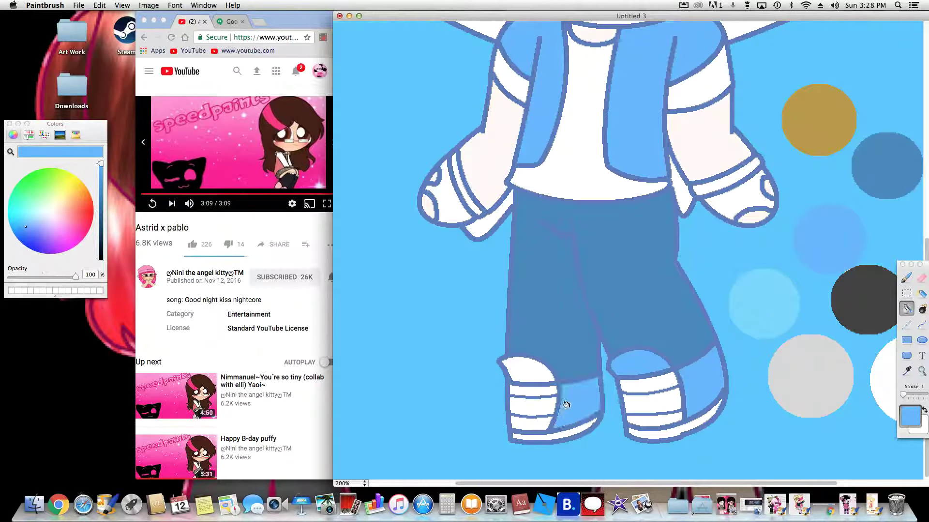
pyautogui.click(530, 371)
# Step: Sample the golden tan swatch, try it on the left boot's sole and undo that fill
pyautogui.click(907, 370)
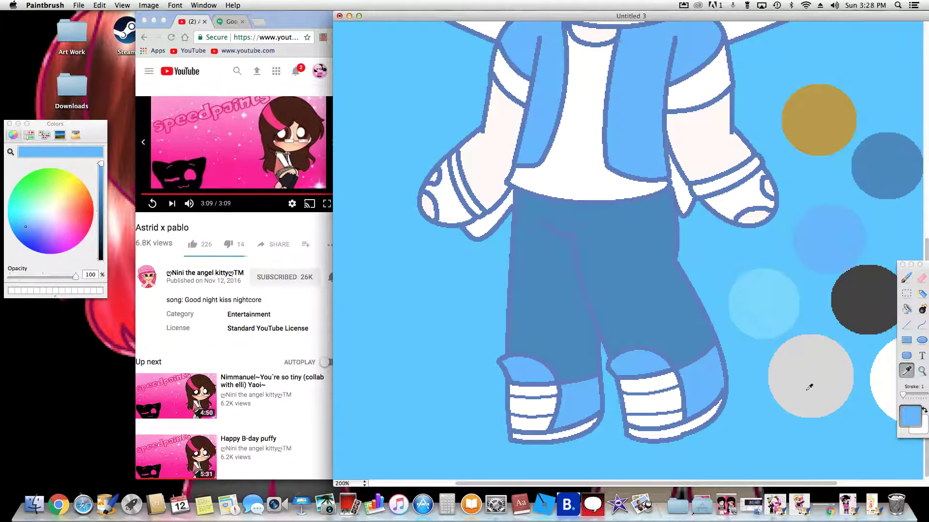
pyautogui.click(816, 123)
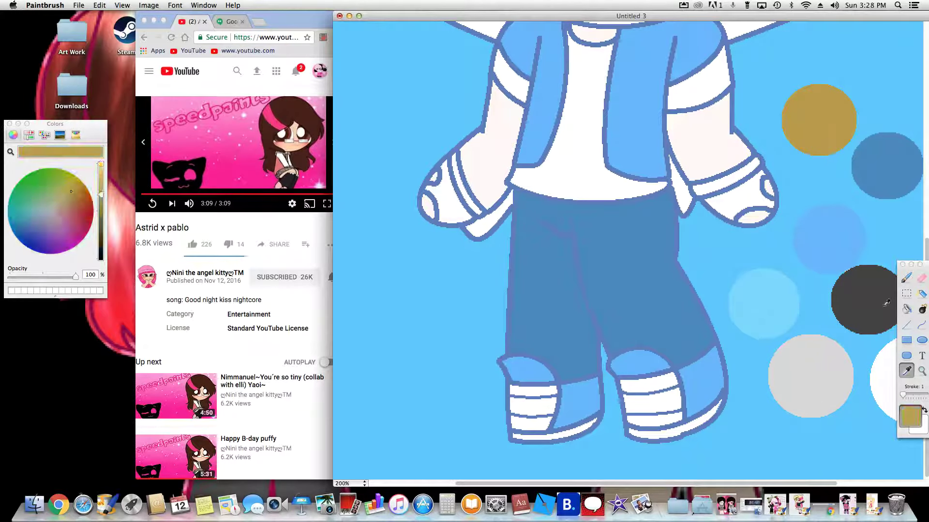
pyautogui.click(907, 278)
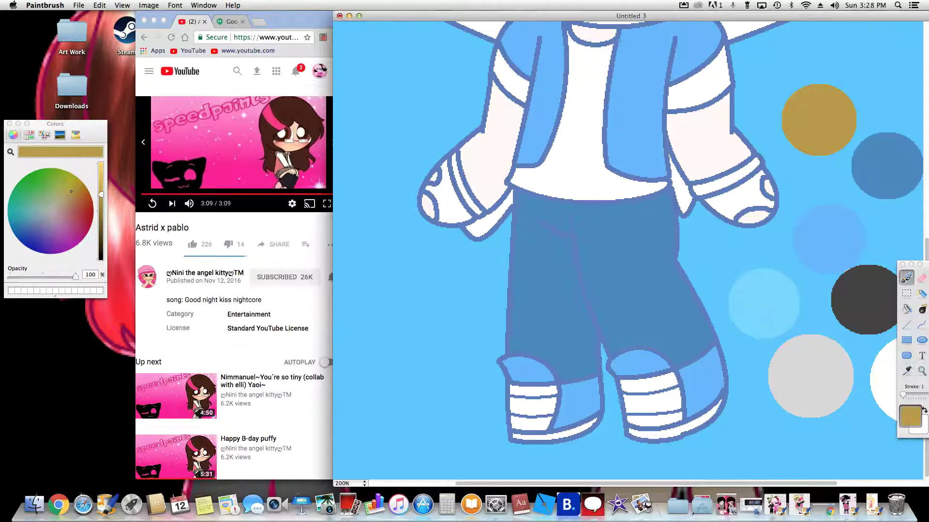
pyautogui.click(907, 309)
pyautogui.click(567, 431)
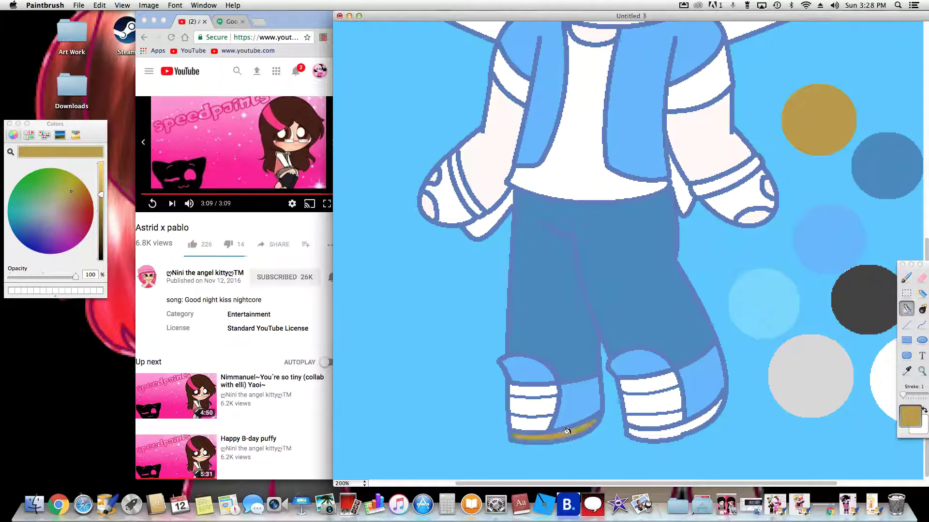
pyautogui.press('super+z')
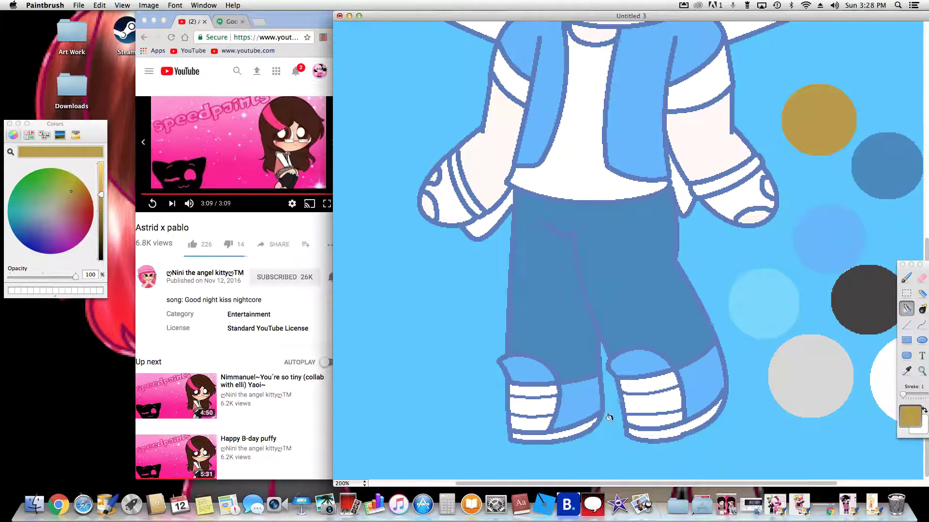
# Step: Sample the medium blue swatch and fill the right boot's sole strip
pyautogui.click(907, 371)
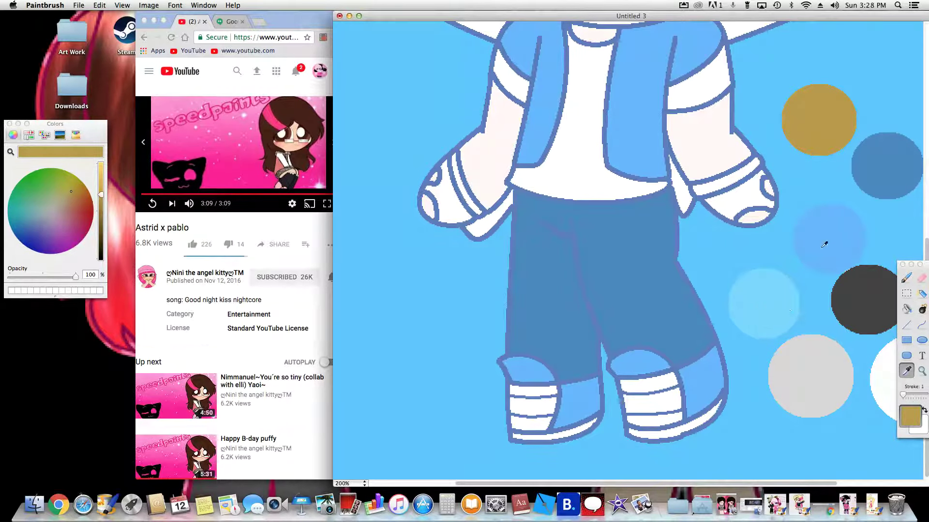
pyautogui.click(879, 187)
pyautogui.click(905, 308)
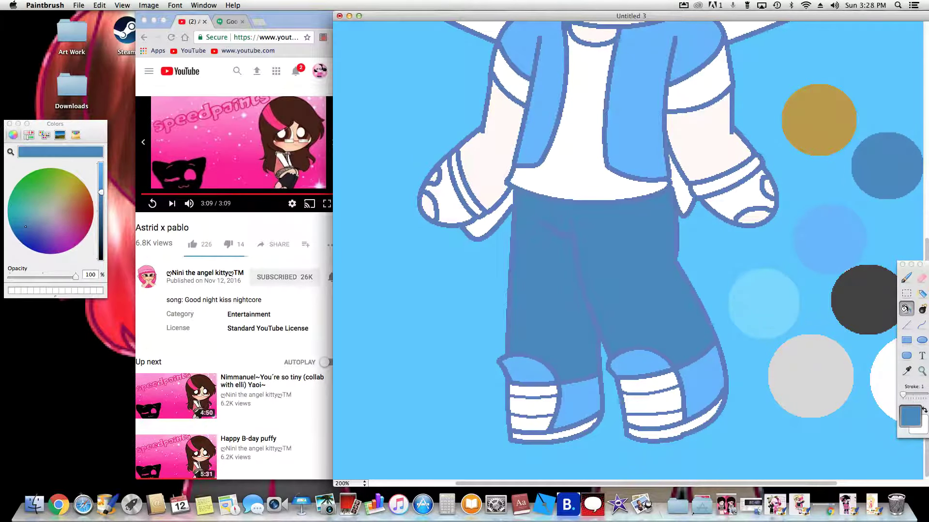
pyautogui.click(679, 430)
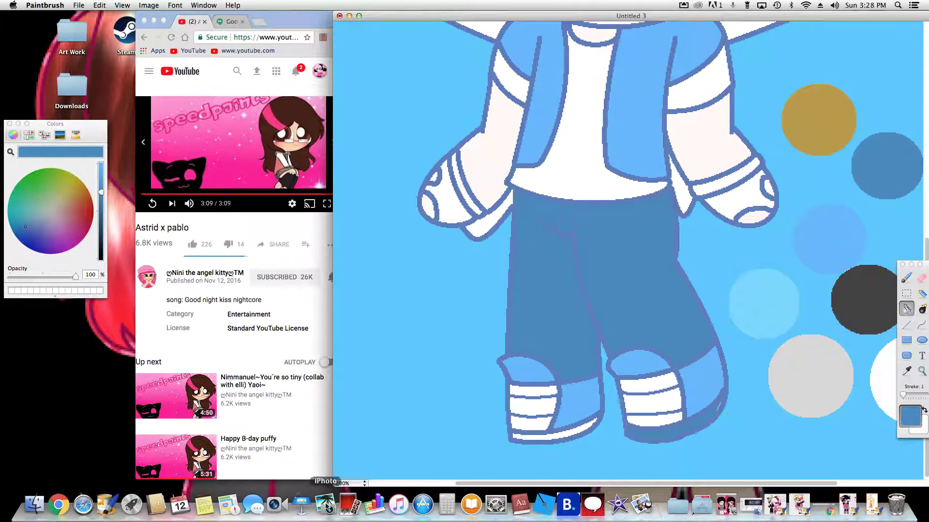
# Step: Sample the pale blue at the right boot's edge and revert its sole strip to white
pyautogui.click(346, 483)
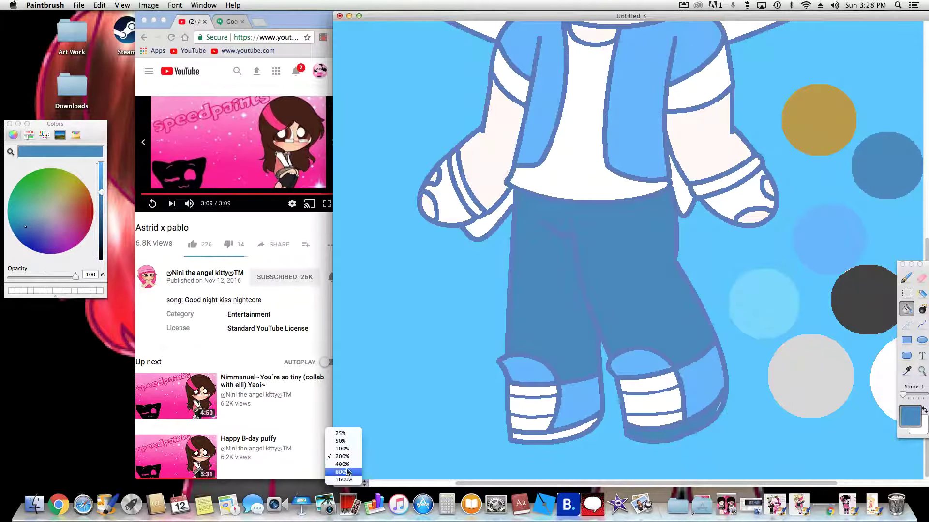
pyautogui.click(341, 473)
pyautogui.scroll(-8, 708, 448)
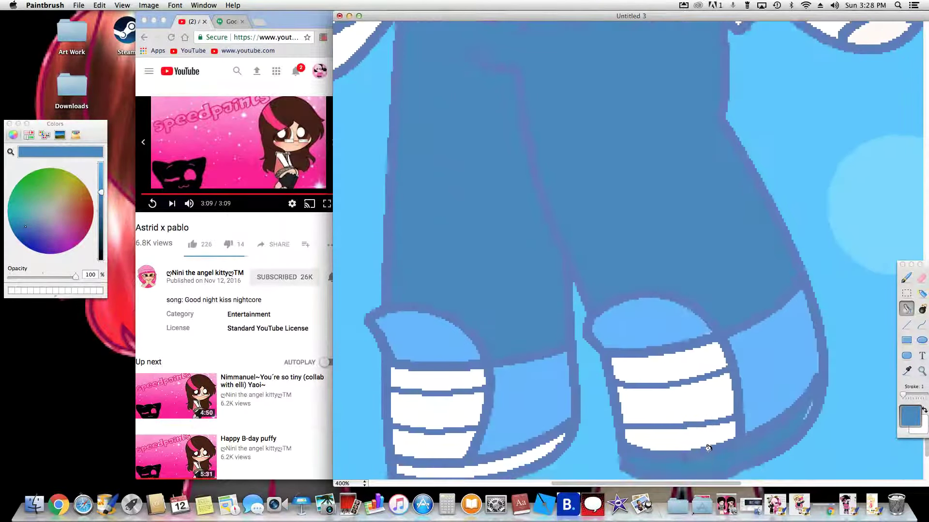
pyautogui.moveTo(721, 483); pyautogui.dragTo(770, 482)
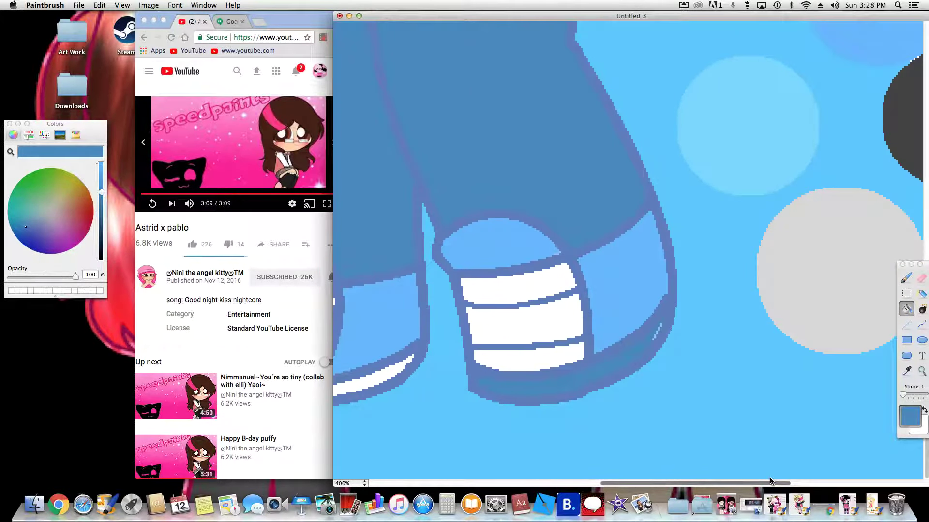
pyautogui.click(907, 371)
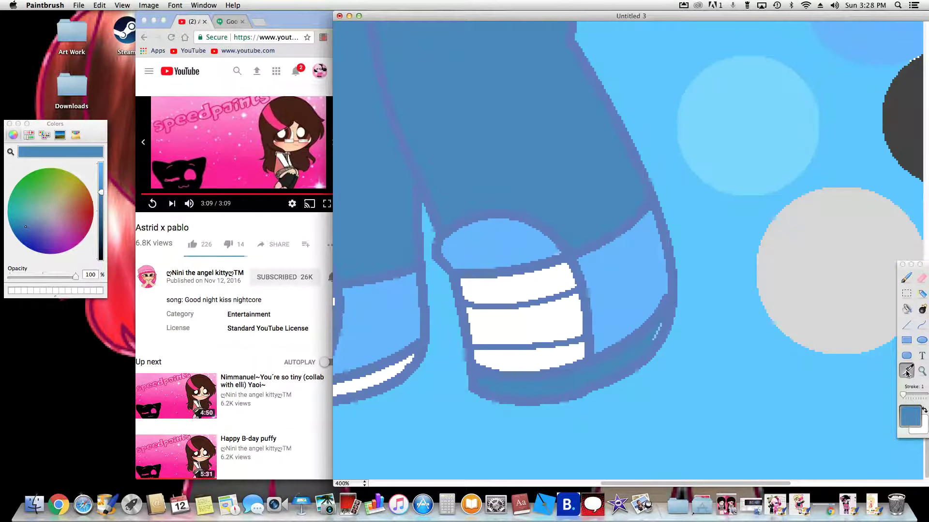
pyautogui.click(656, 337)
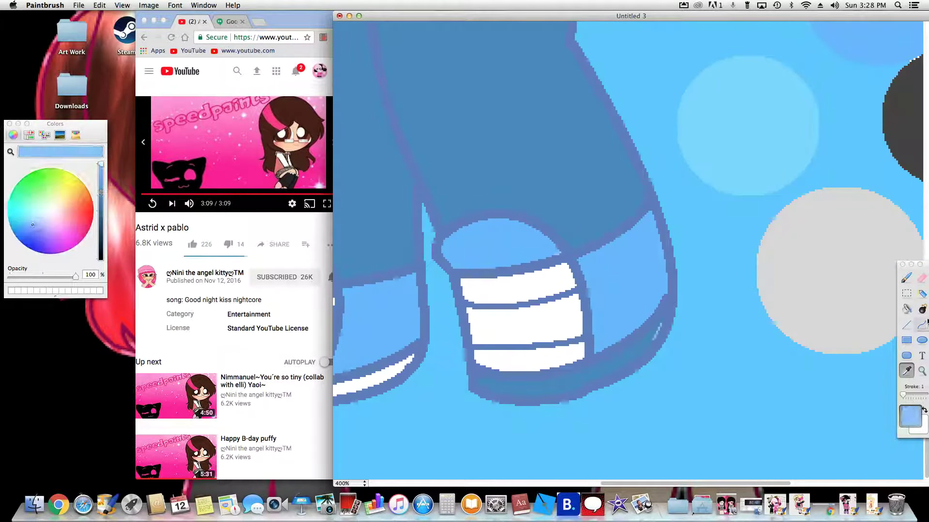
pyautogui.click(901, 310)
pyautogui.click(615, 361)
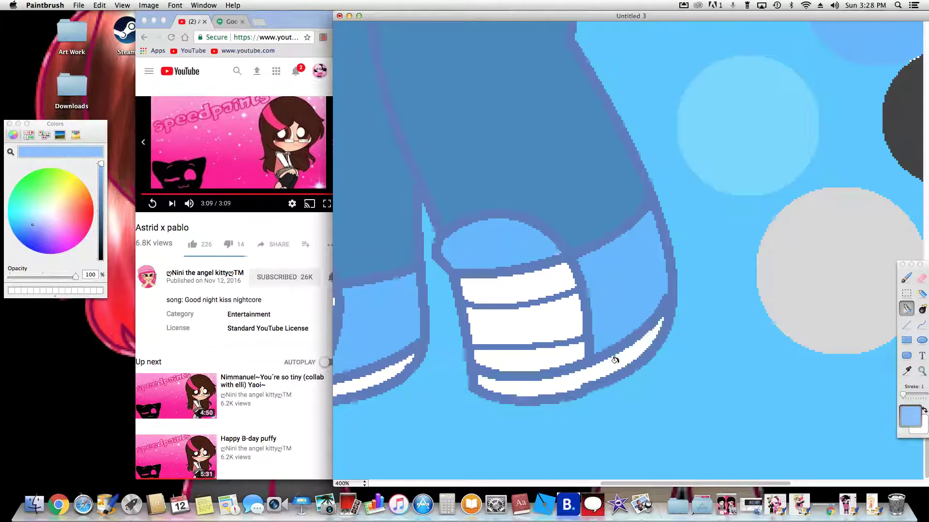
# Step: Sample the lighter blue swatch below the medium blue one and fill the right boot's sole strip
pyautogui.click(906, 372)
pyautogui.scroll(5, 760, 361)
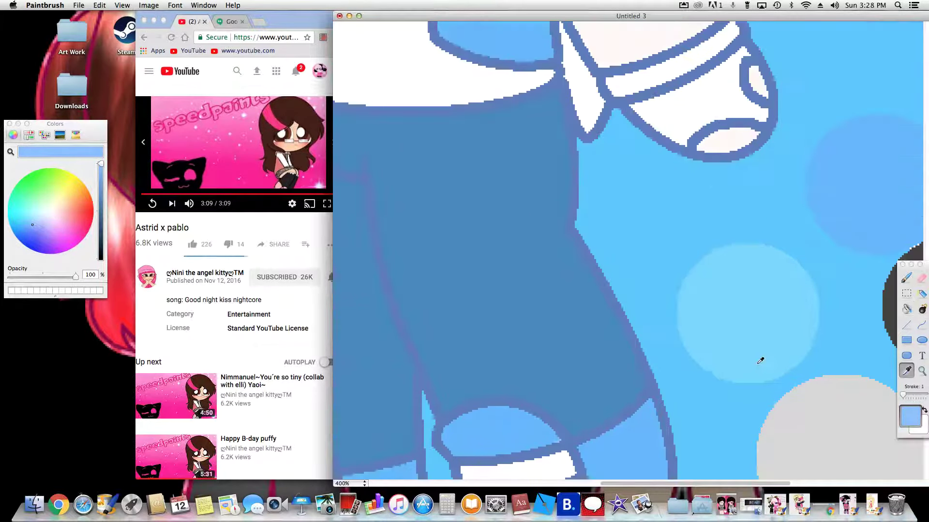
pyautogui.click(877, 199)
pyautogui.scroll(-5, 734, 373)
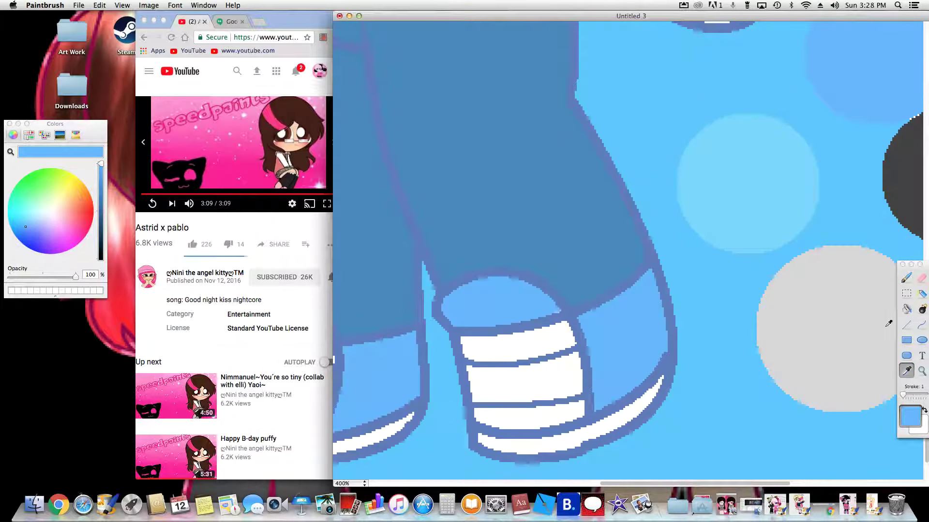
pyautogui.click(907, 309)
pyautogui.click(604, 423)
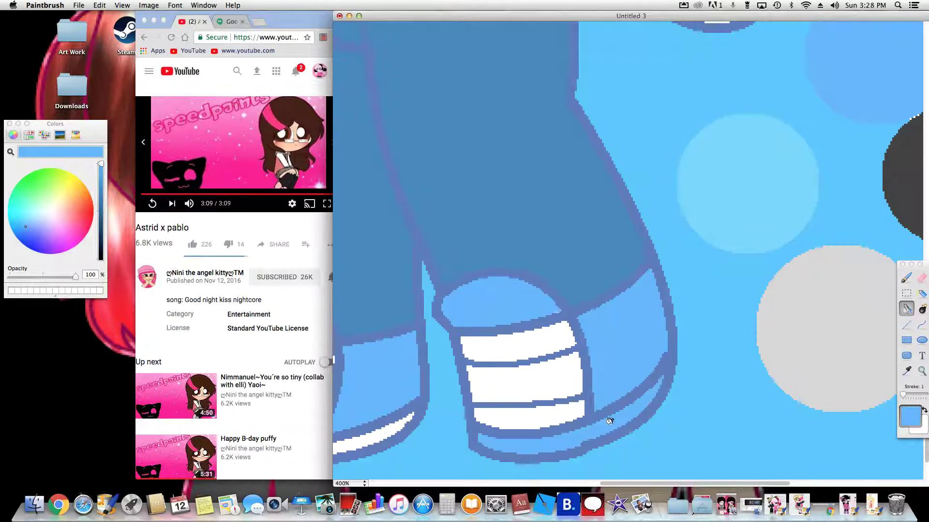
# Step: Resample the medium blue swatch and fill the sole strips of both boots
pyautogui.scroll(4, 770, 419)
pyautogui.scroll(-4, 774, 420)
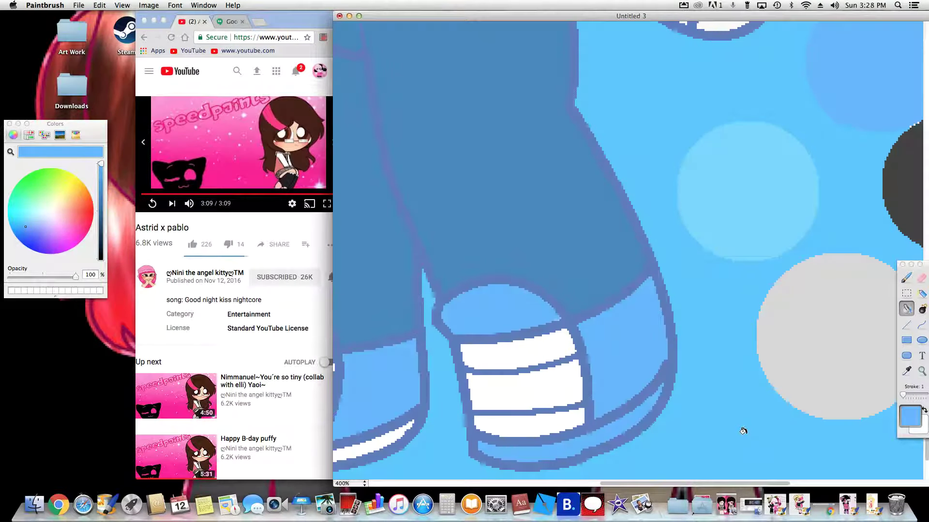
pyautogui.scroll(4, 761, 419)
pyautogui.scroll(2, 759, 424)
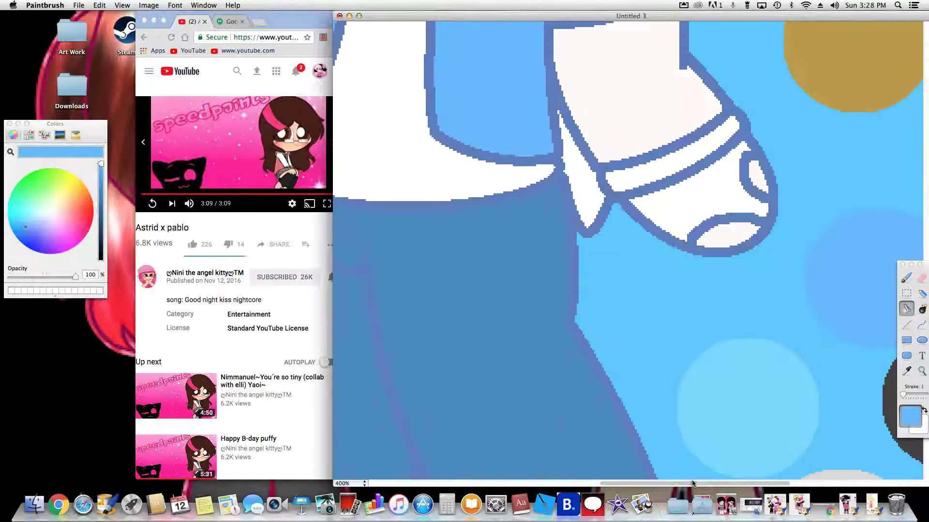
pyautogui.hscroll(6, 788, 423)
pyautogui.click(905, 370)
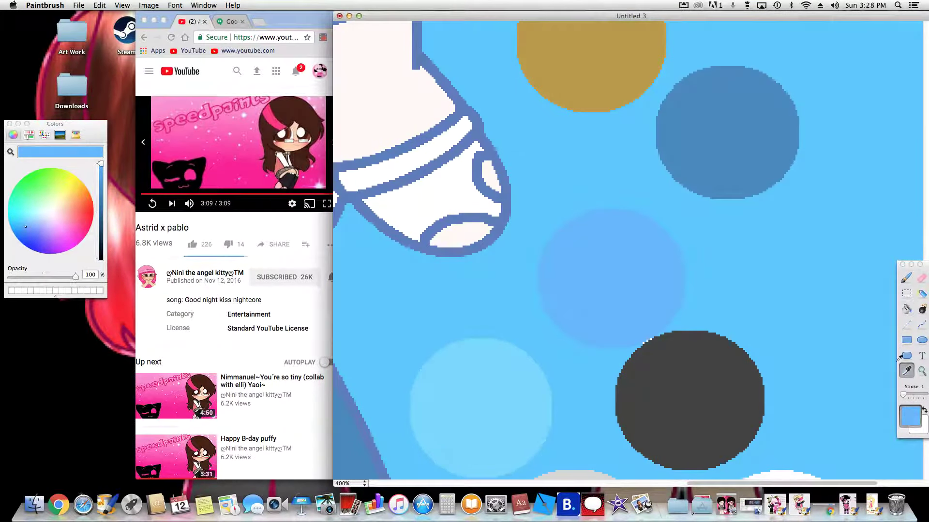
pyautogui.click(732, 160)
pyautogui.scroll(-5, 685, 375)
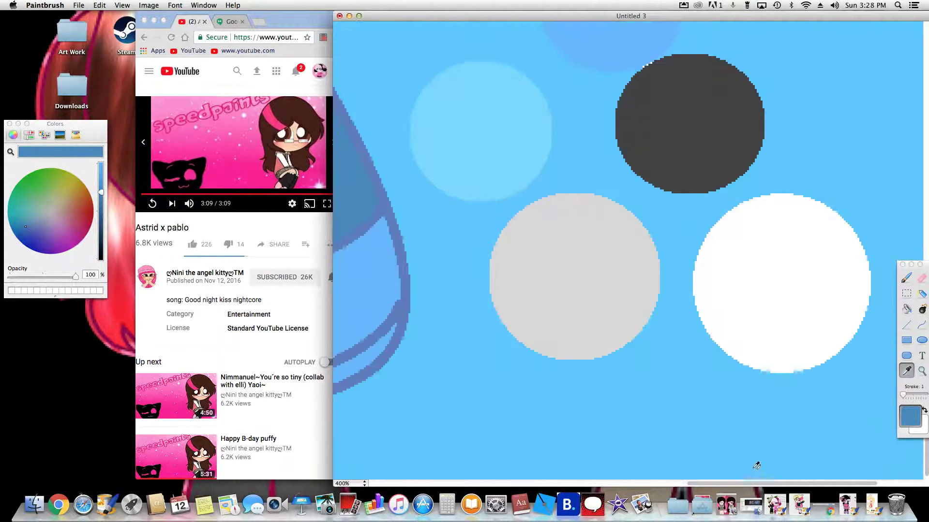
pyautogui.hscroll(-8, 778, 486)
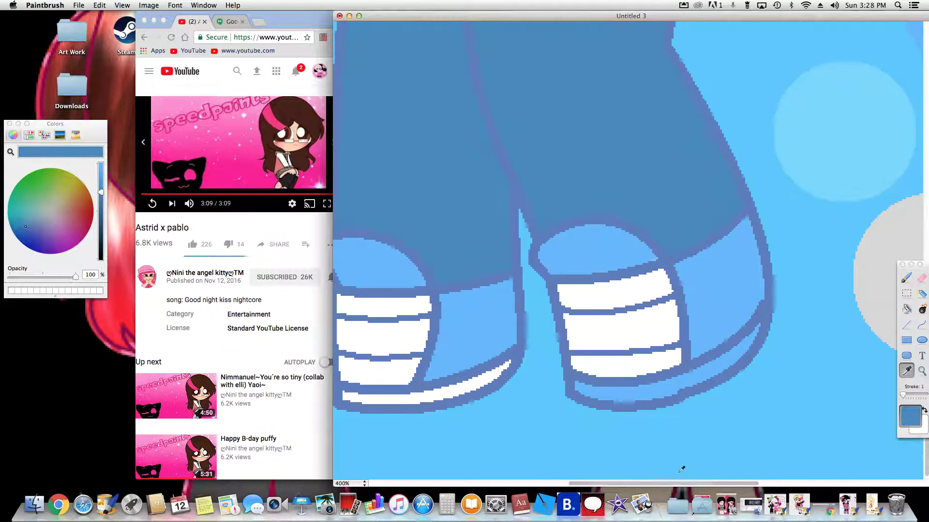
pyautogui.click(906, 308)
pyautogui.click(690, 379)
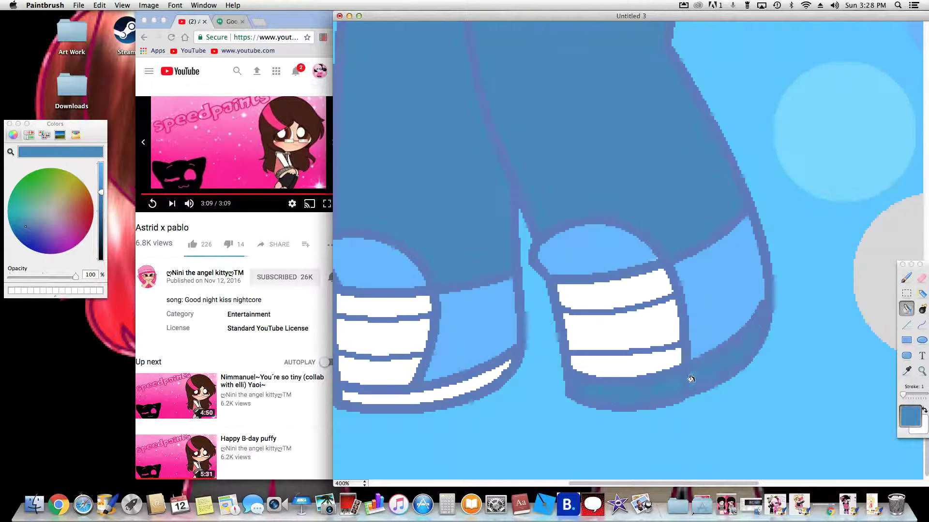
pyautogui.click(426, 394)
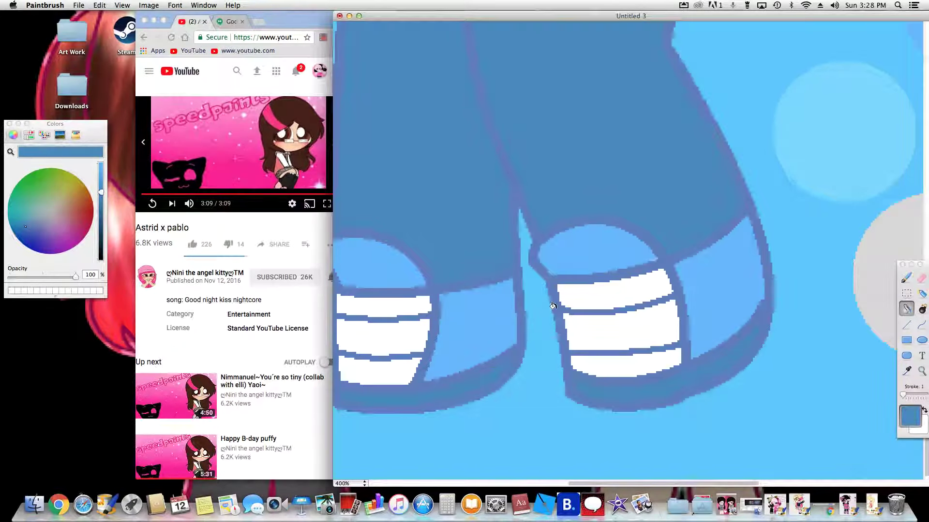
# Step: Sample the dark grey swatch and fill the right glove's hand area and wrist band, leaving the fingertips uncoloured
pyautogui.scroll(5, 580, 316)
pyautogui.scroll(5, 580, 316)
pyautogui.scroll(2, 628, 327)
pyautogui.scroll(-2, 629, 329)
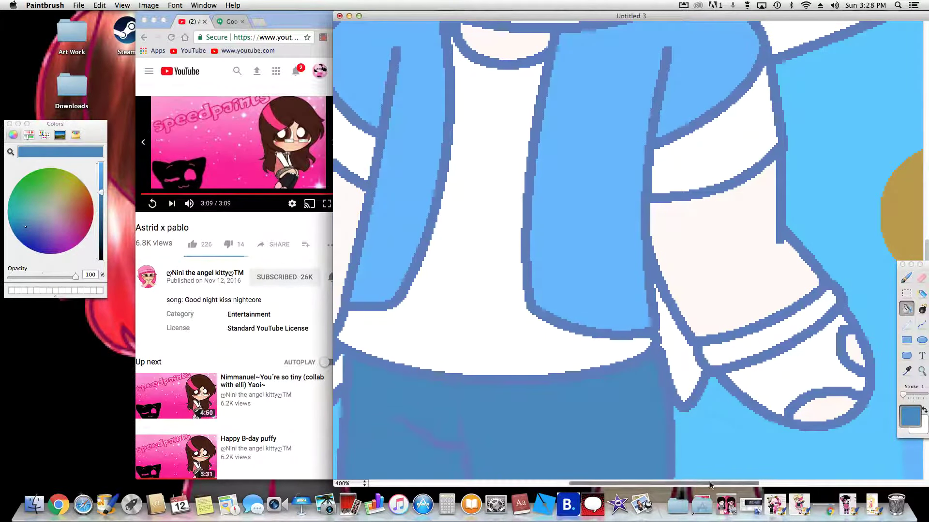
pyautogui.moveTo(714, 484); pyautogui.dragTo(780, 483)
pyautogui.hscroll(3, 789, 474)
pyautogui.scroll(-3, 784, 442)
pyautogui.click(914, 369)
pyautogui.click(781, 436)
pyautogui.click(907, 309)
pyautogui.click(481, 220)
pyautogui.click(438, 174)
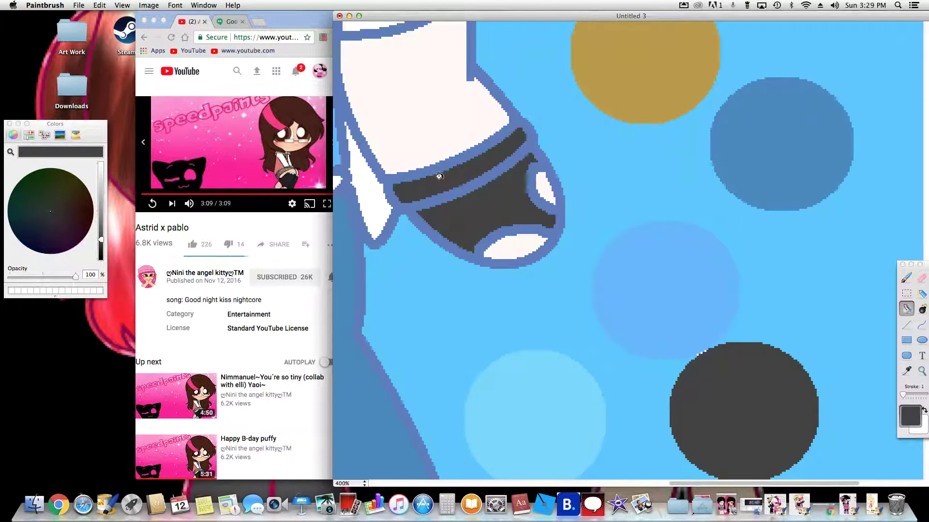
# Step: Fill the left glove's hand area and wrist band with the same dark grey, leaving the fingertips uncoloured
pyautogui.scroll(3, 456, 262)
pyautogui.scroll(1, 455, 262)
pyautogui.moveTo(707, 483); pyautogui.dragTo(489, 484)
pyautogui.click(565, 355)
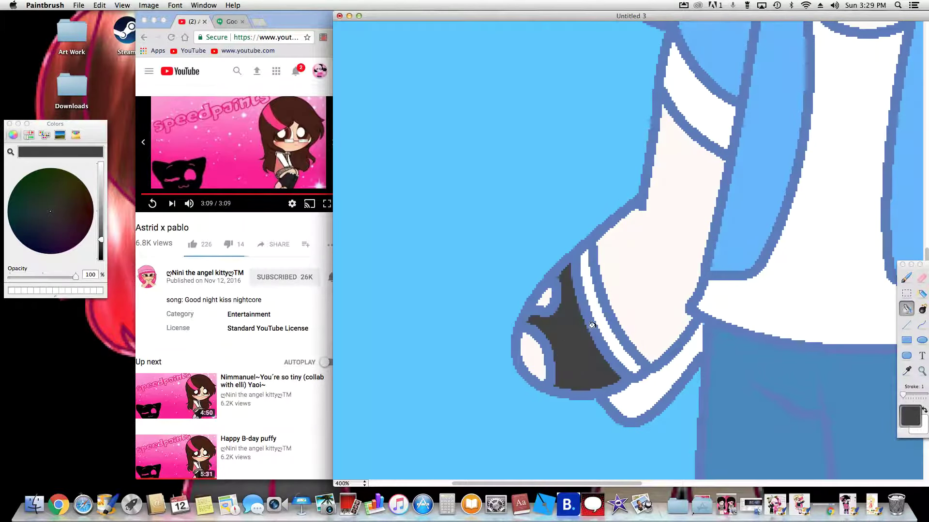
pyautogui.click(598, 323)
pyautogui.scroll(5, 639, 375)
pyautogui.scroll(-4, 649, 375)
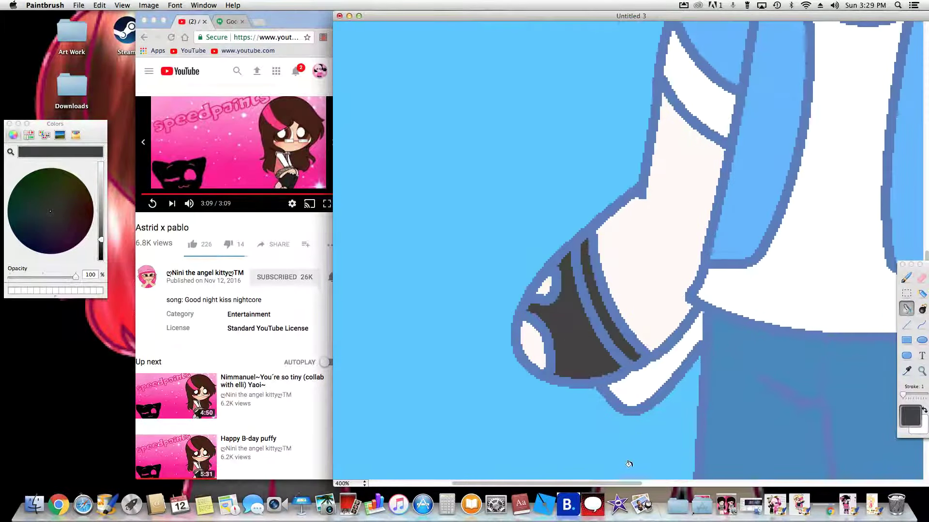
# Step: Sample the light grey swatch and fill the two pointed blade shapes behind the shoulders
pyautogui.moveTo(628, 484); pyautogui.dragTo(684, 477)
pyautogui.hscroll(10, 735, 463)
pyautogui.scroll(-8, 735, 463)
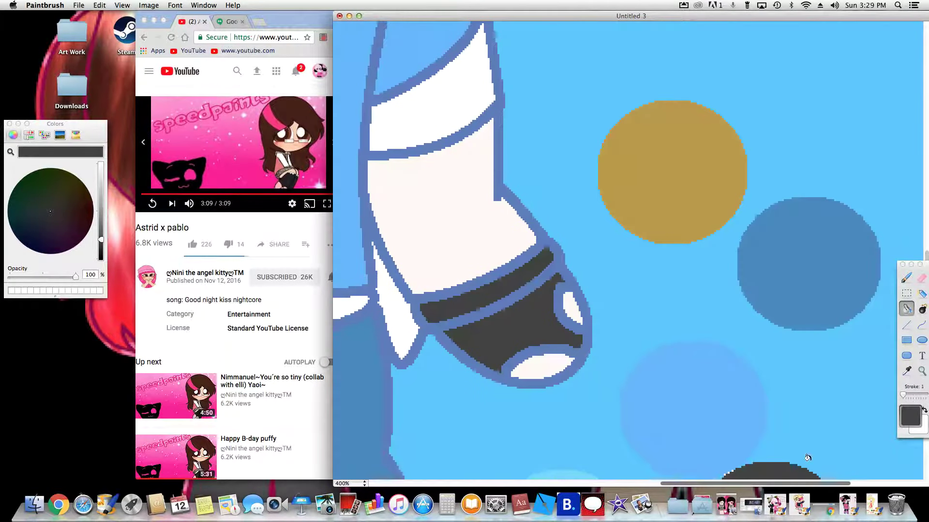
pyautogui.scroll(-5, 727, 396)
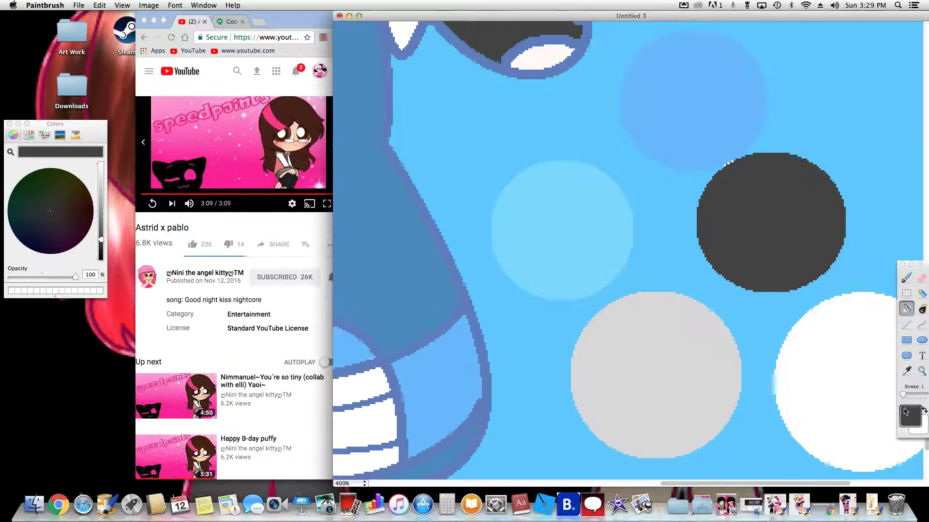
pyautogui.click(907, 371)
pyautogui.click(635, 390)
pyautogui.scroll(8, 663, 386)
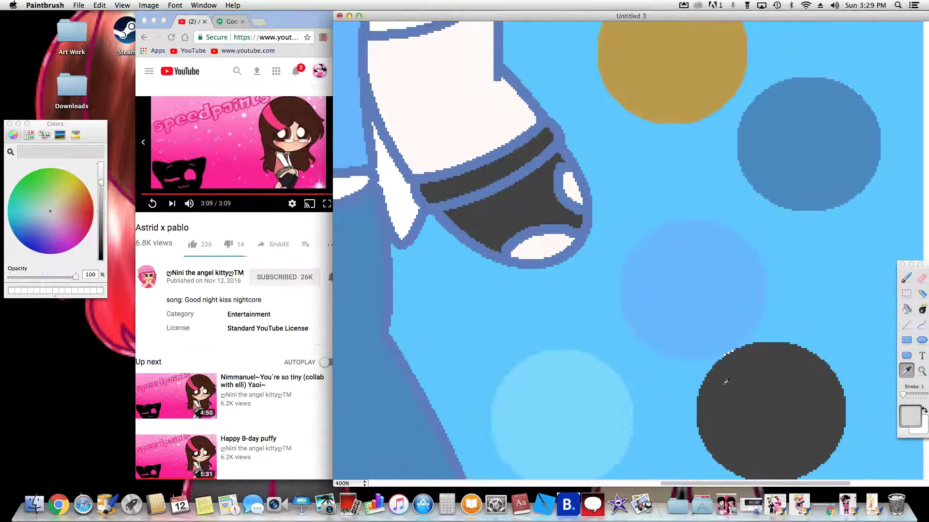
pyautogui.click(906, 308)
pyautogui.scroll(15, 489, 299)
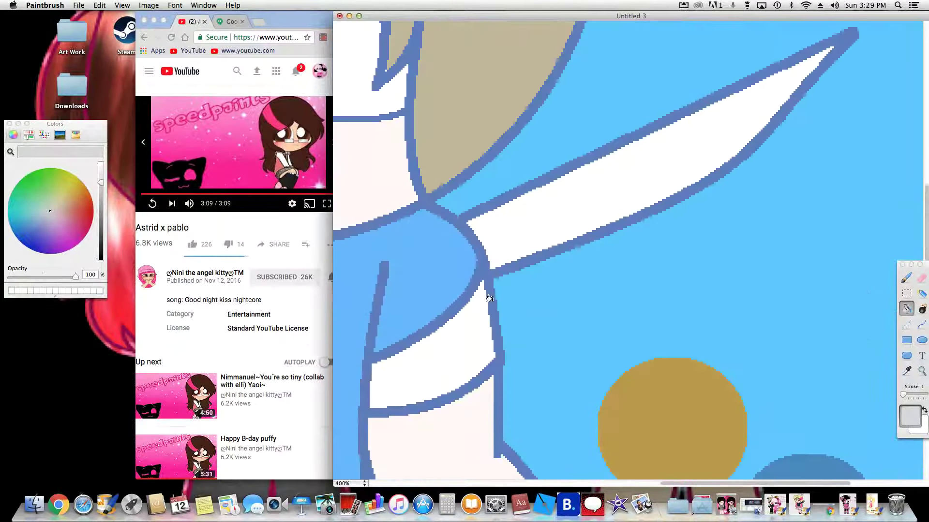
pyautogui.click(560, 183)
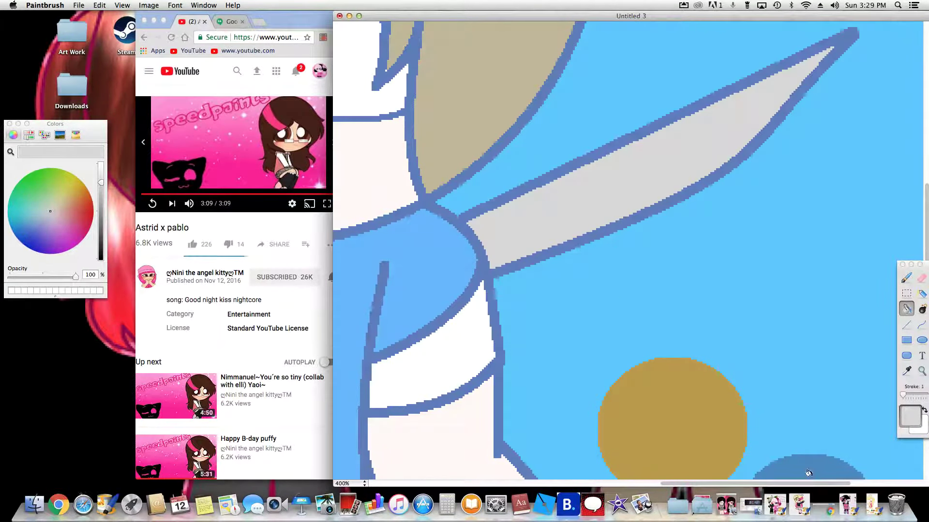
pyautogui.moveTo(809, 486); pyautogui.dragTo(576, 486)
pyautogui.click(605, 150)
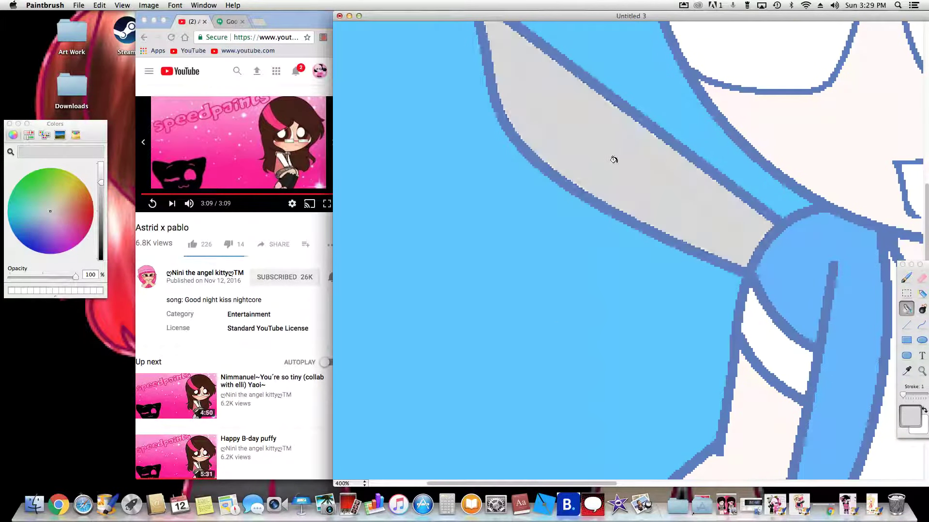
# Step: Sample the gold swatch and fill the white pieces hanging between each hand and the trousers
pyautogui.hscroll(15, 546, 465)
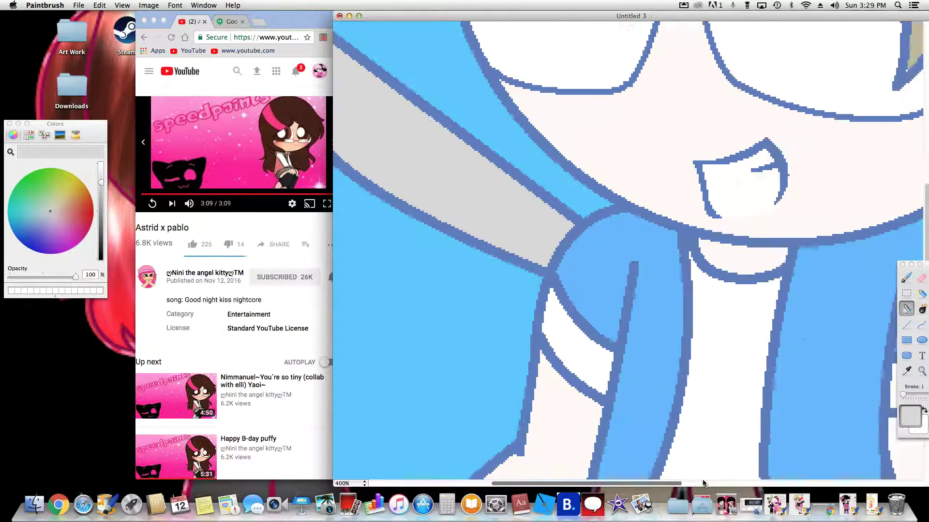
pyautogui.scroll(-20, 724, 368)
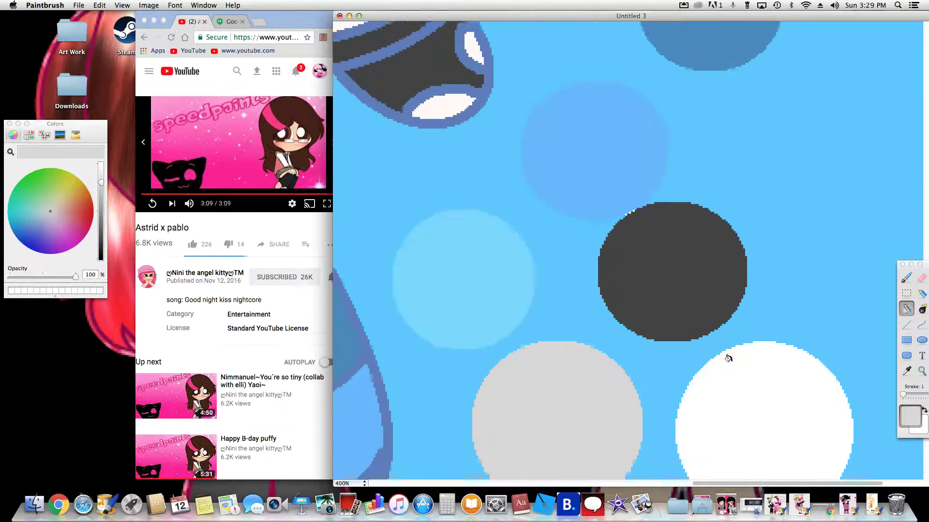
pyautogui.scroll(3, 728, 358)
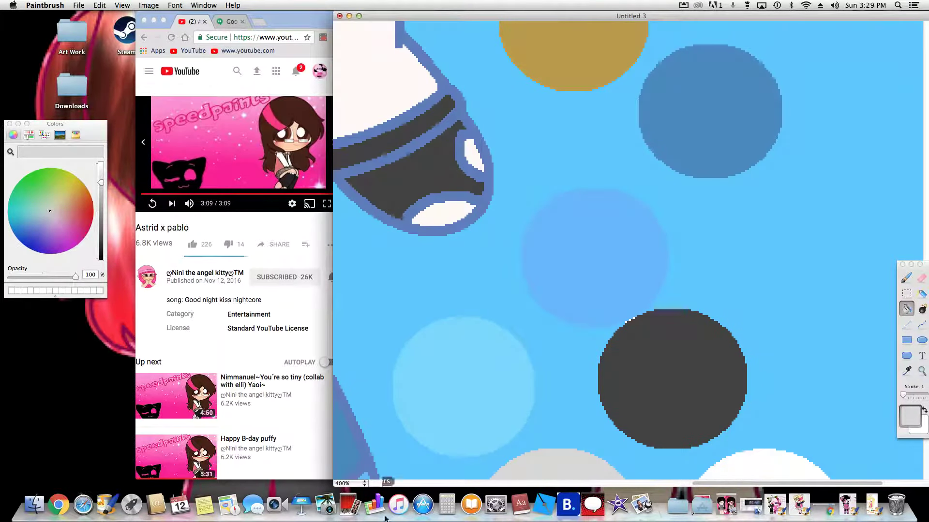
pyautogui.click(340, 483)
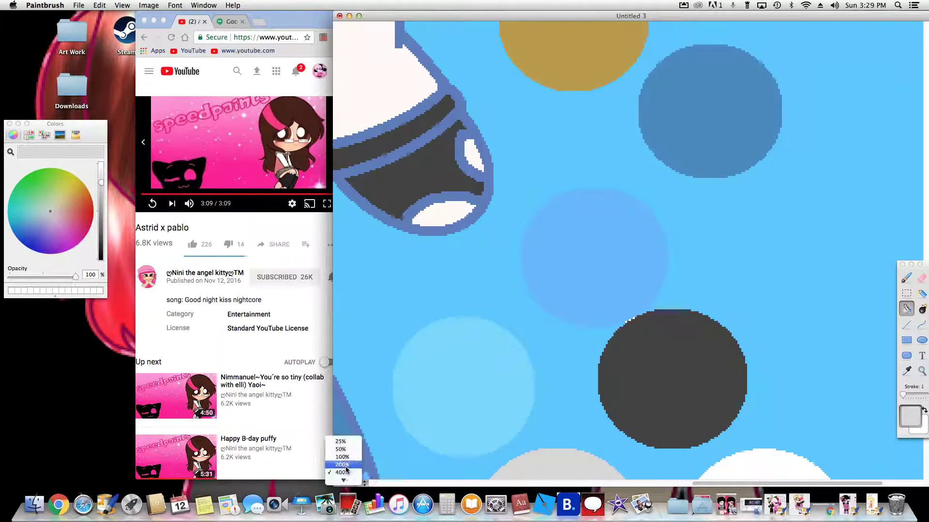
pyautogui.click(333, 455)
pyautogui.scroll(7, 525, 289)
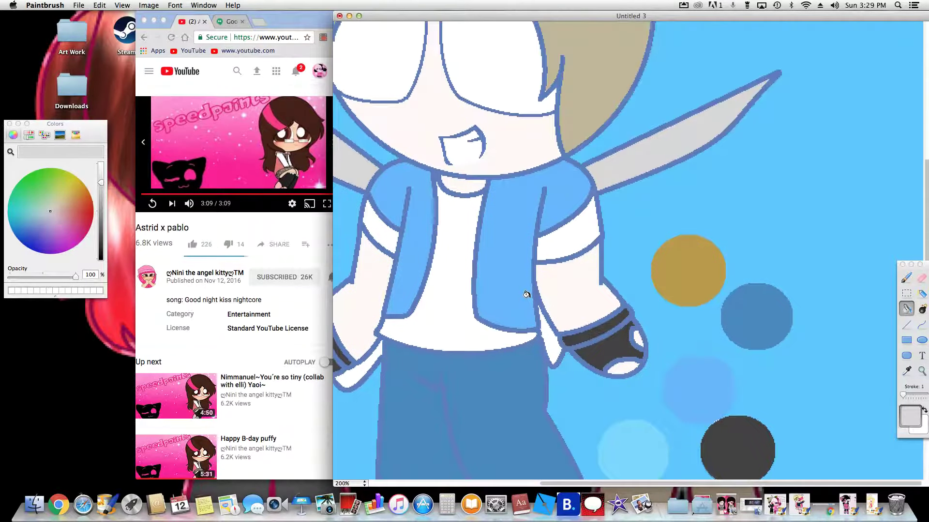
pyautogui.scroll(-4, 526, 290)
pyautogui.click(906, 372)
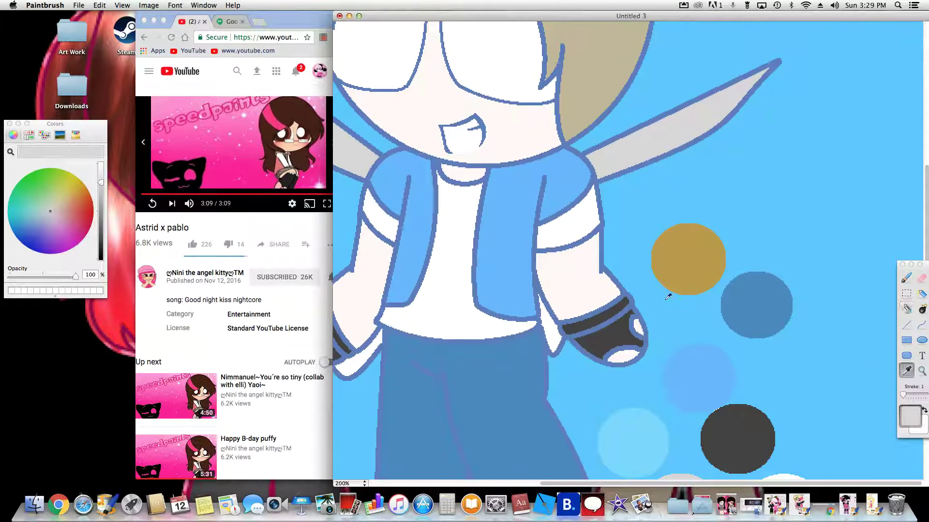
pyautogui.click(688, 297)
pyautogui.click(907, 309)
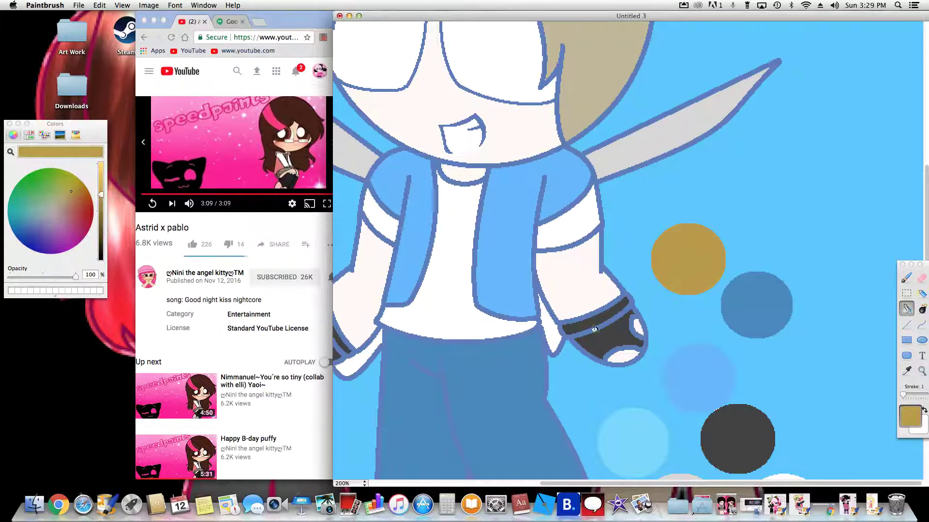
pyautogui.click(546, 320)
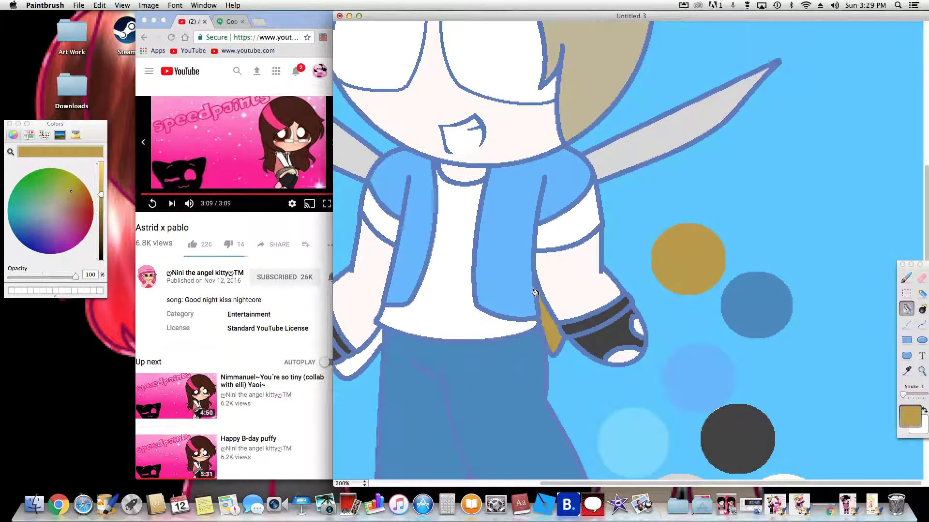
pyautogui.click(363, 347)
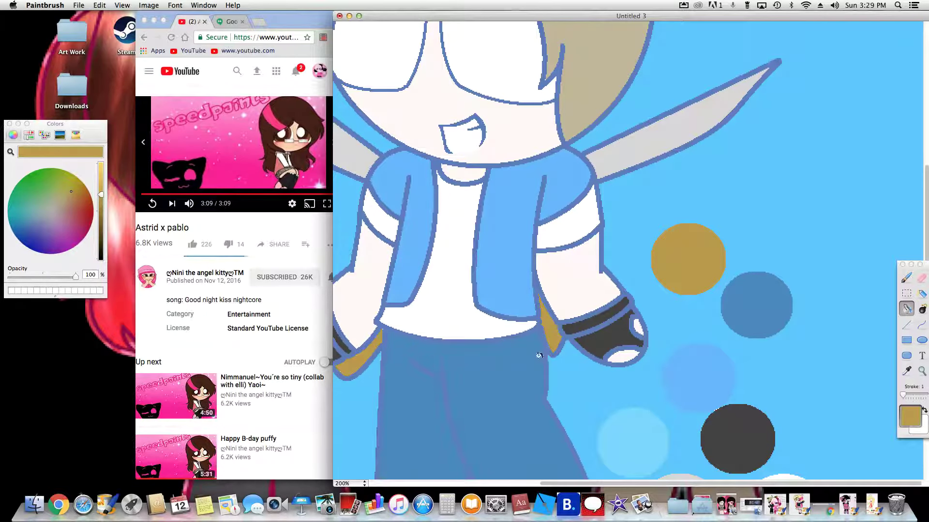
# Step: Switch to Chrome and pause the desktop recording from the recorder extension
pyautogui.scroll(5, 503, 352)
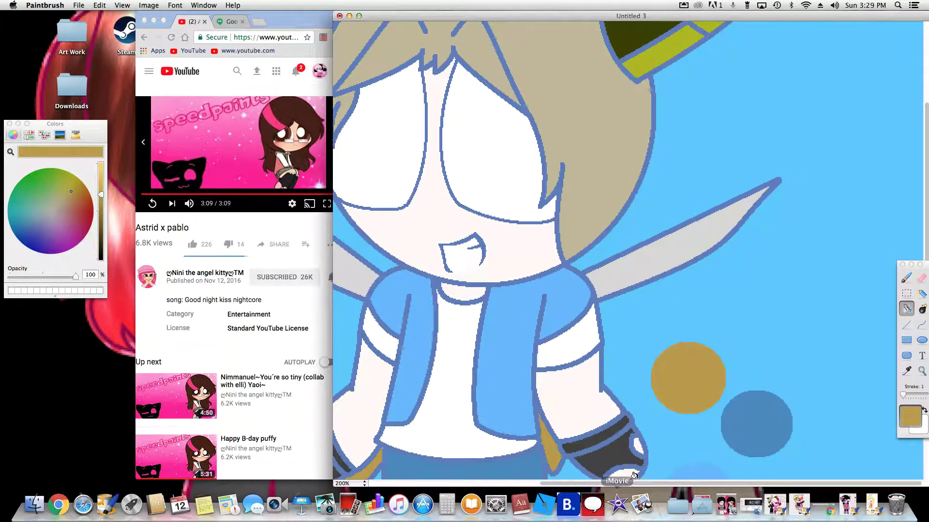
pyautogui.hscroll(-7, 634, 465)
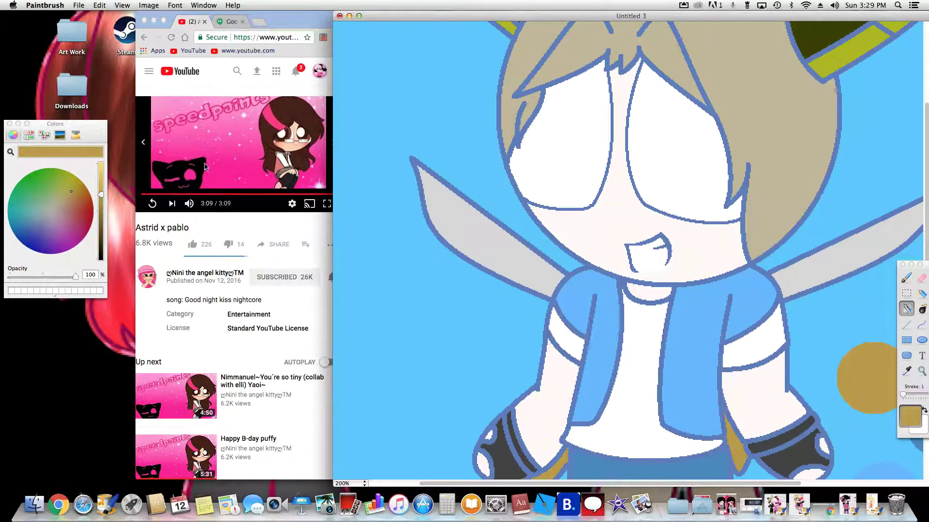
pyautogui.click(288, 162)
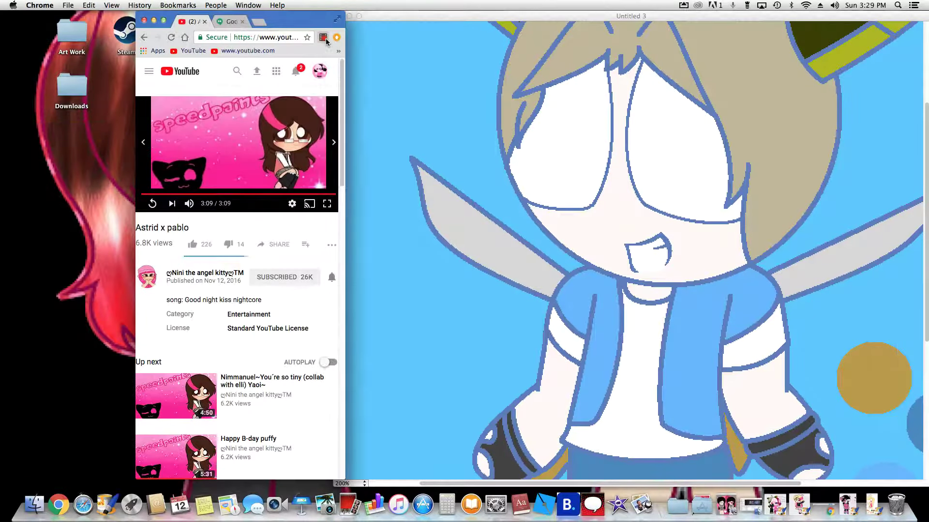
pyautogui.click(323, 37)
pyautogui.click(209, 158)
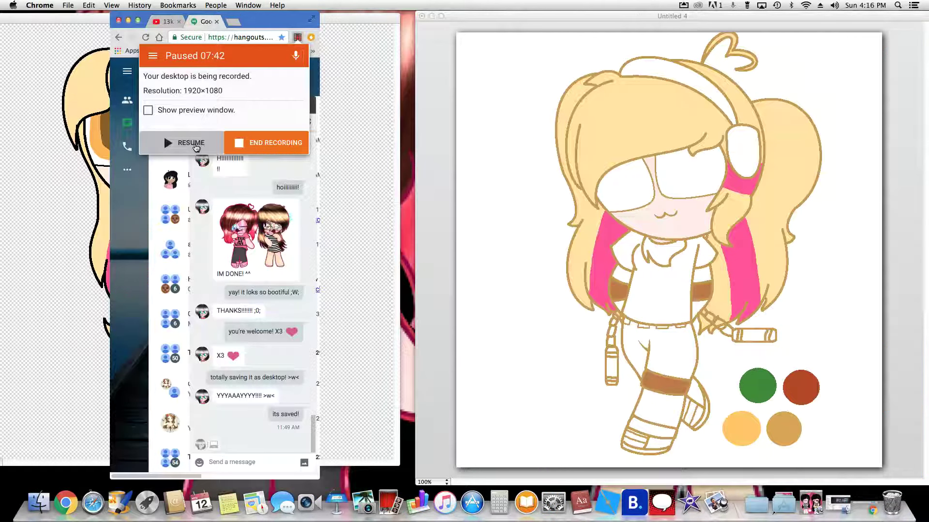
# Step: Resume the desktop recording and minimise the browser to return to the Paintbrush drawings
pyautogui.click(184, 158)
pyautogui.click(129, 21)
pyautogui.click(128, 20)
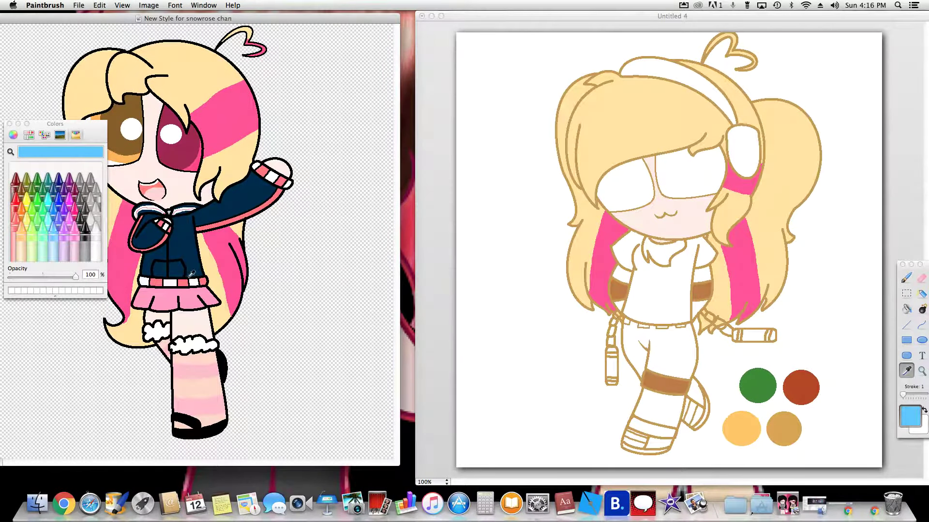
# Step: Sample the light orange swatch, fill the headphones' band and ear cup, then try it on the neckerchief and undo that fill
pyautogui.click(229, 246)
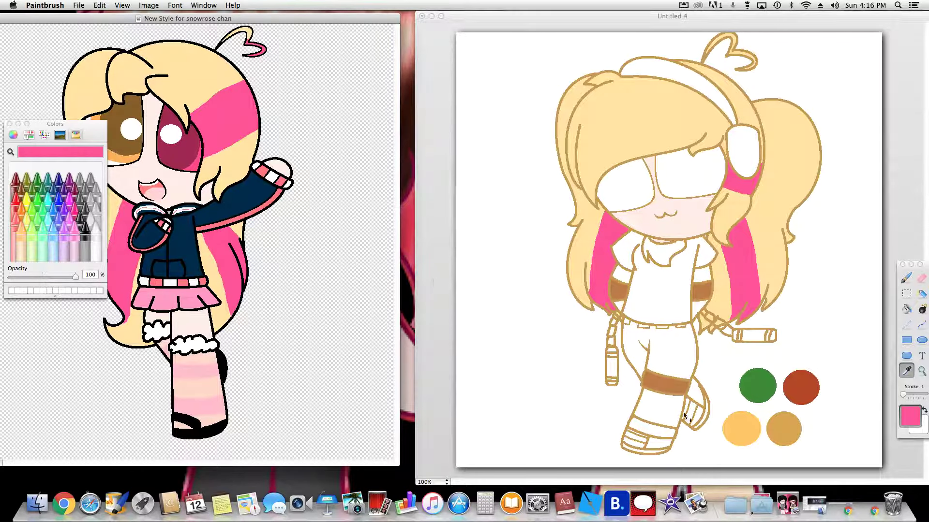
pyautogui.click(736, 428)
pyautogui.click(741, 426)
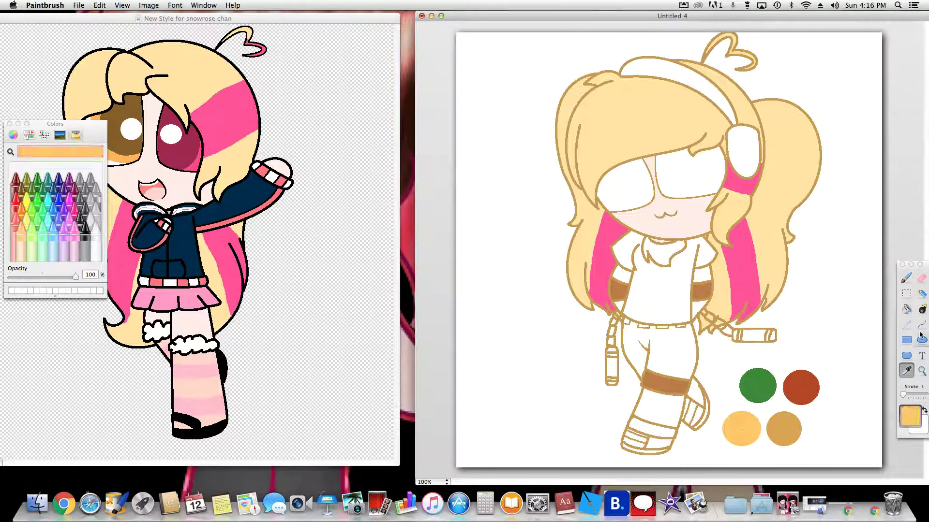
pyautogui.click(905, 308)
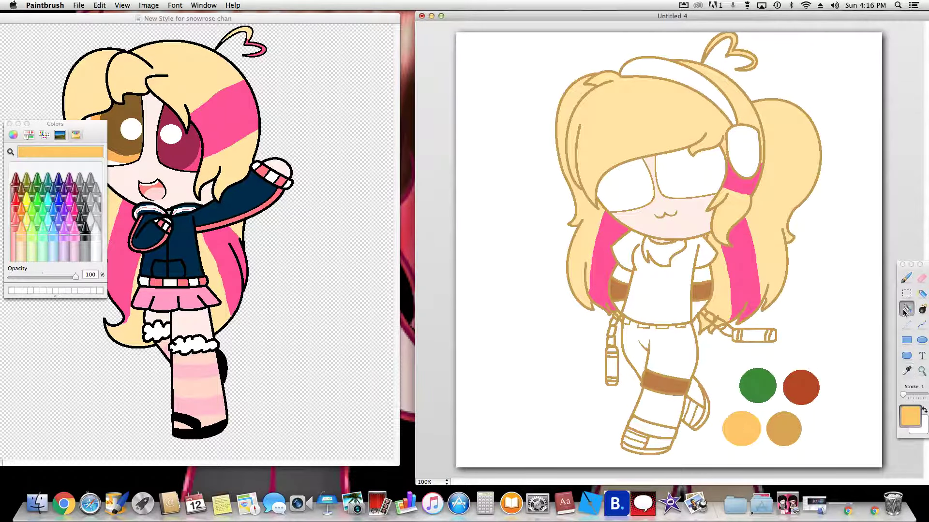
pyautogui.click(680, 82)
pyautogui.click(98, 9)
pyautogui.click(116, 25)
pyautogui.click(692, 81)
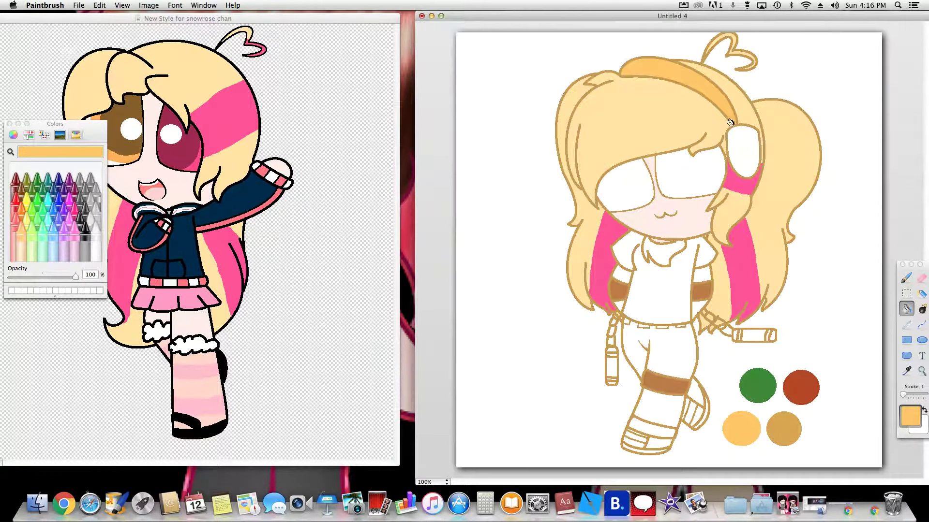
pyautogui.click(735, 140)
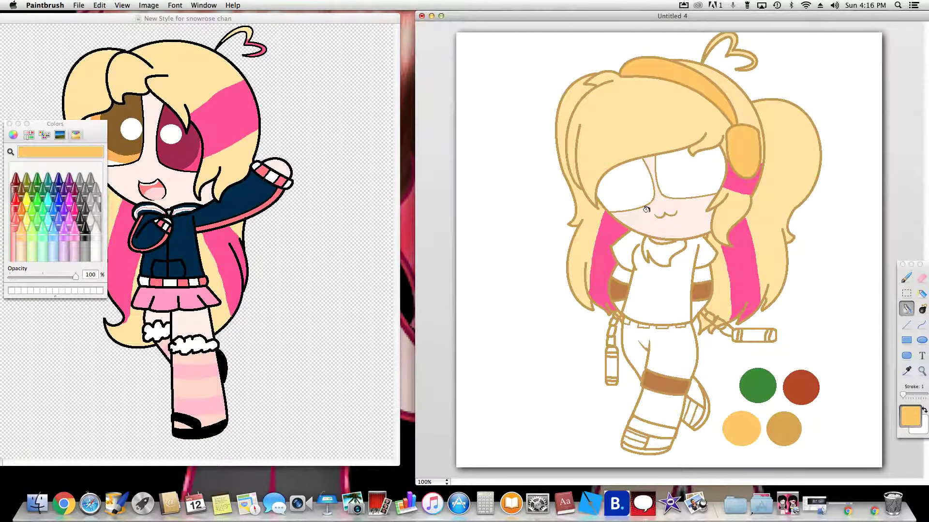
pyautogui.click(661, 254)
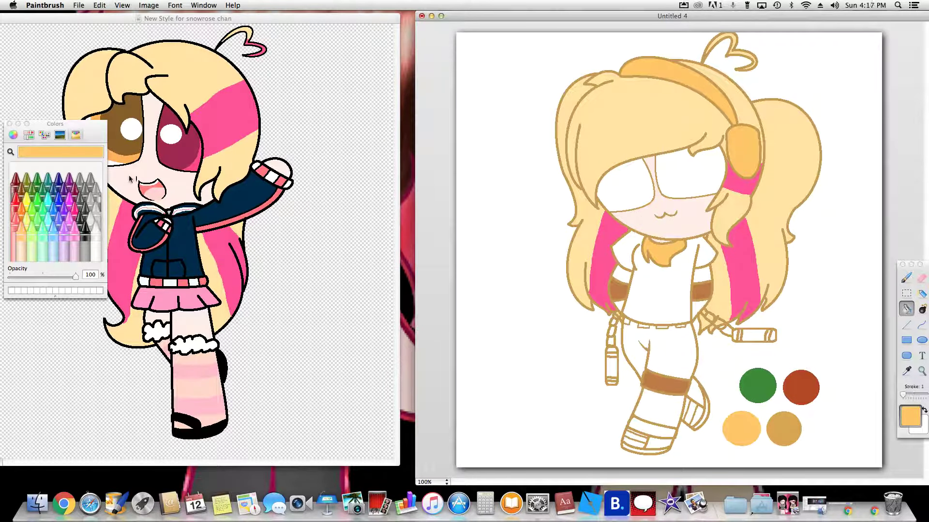
pyautogui.press('super+z')
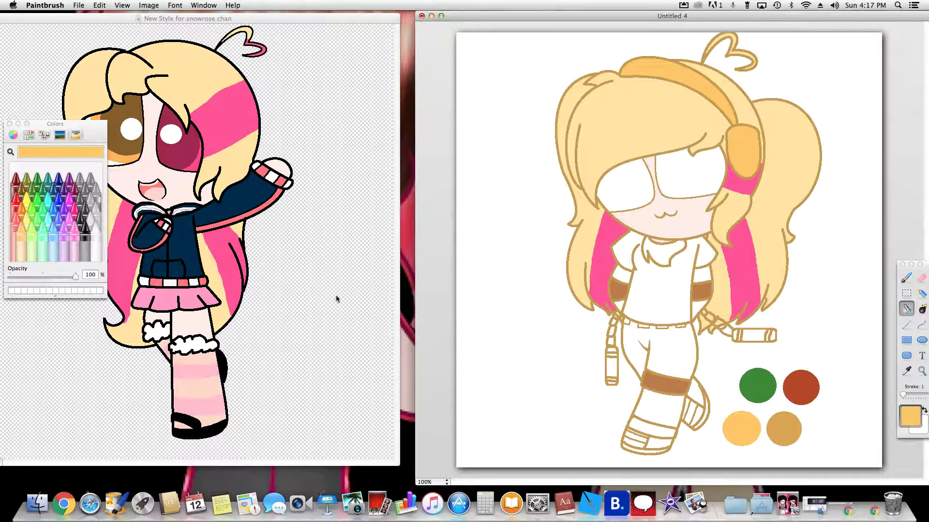
# Step: Pick a slightly deeper orange on the colour wheel and fill the headphones' band, ear cup and the neckerchief
pyautogui.click(13, 135)
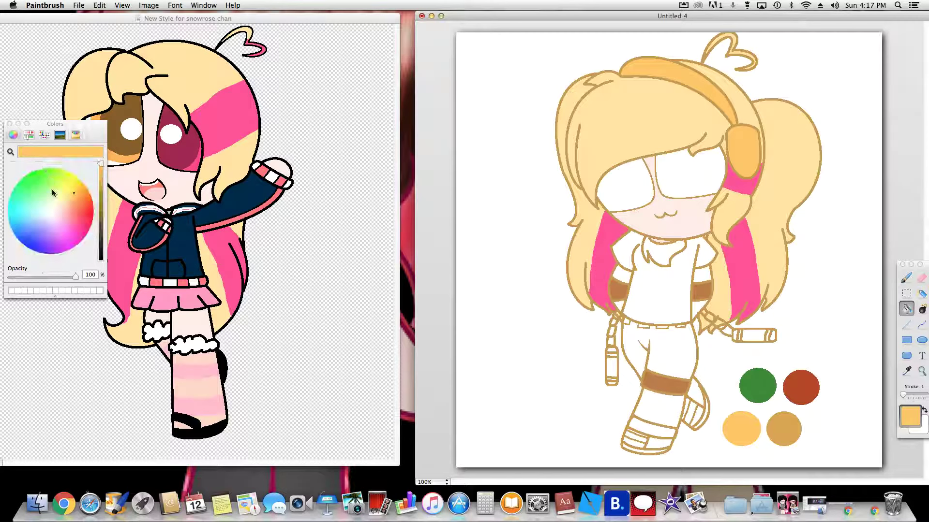
pyautogui.click(79, 195)
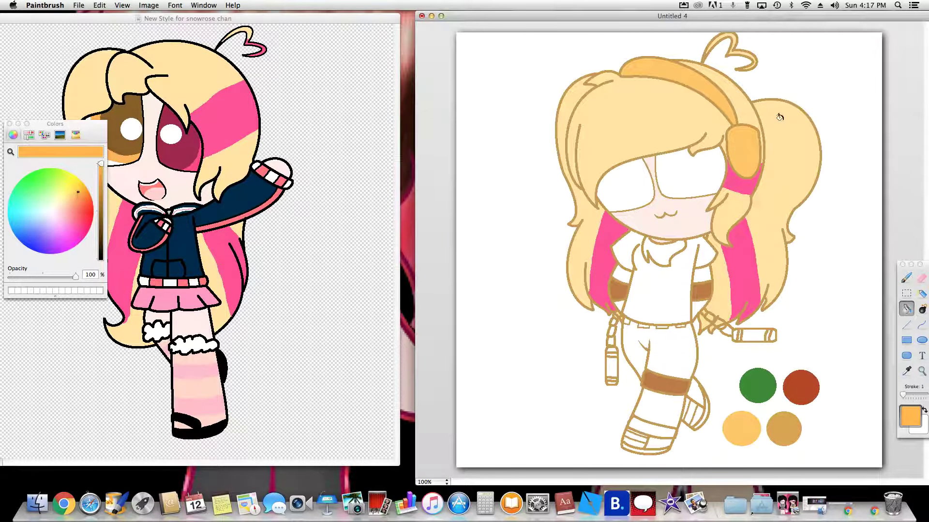
pyautogui.click(693, 83)
pyautogui.click(735, 159)
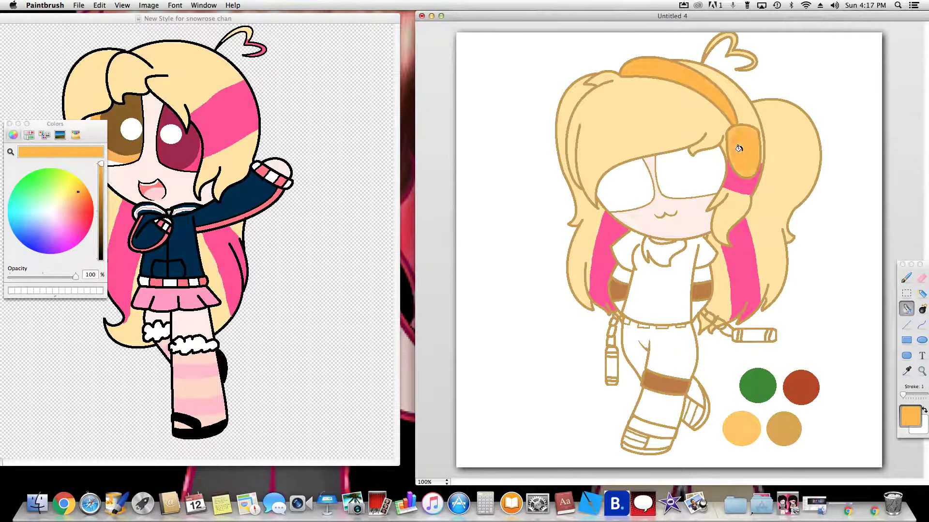
pyautogui.click(657, 251)
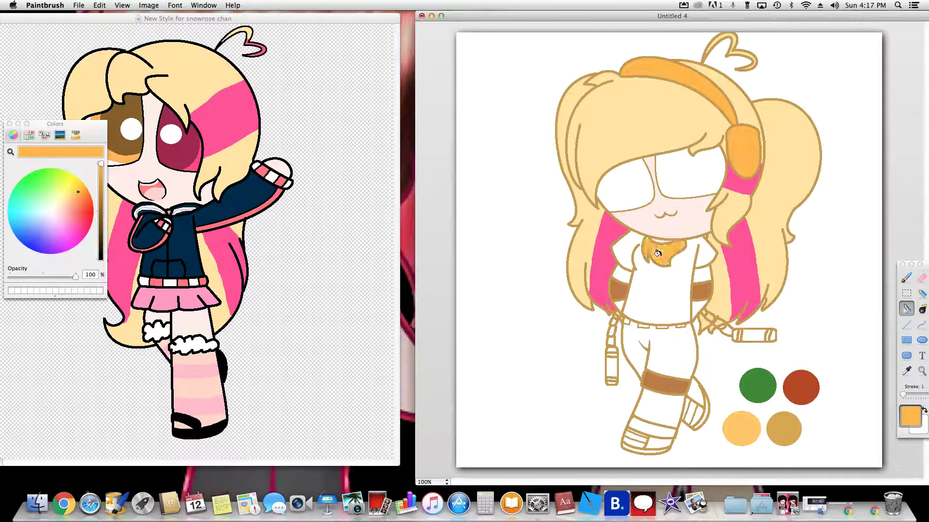
# Step: Recolour the light orange palette swatch with the deeper orange
pyautogui.click(905, 372)
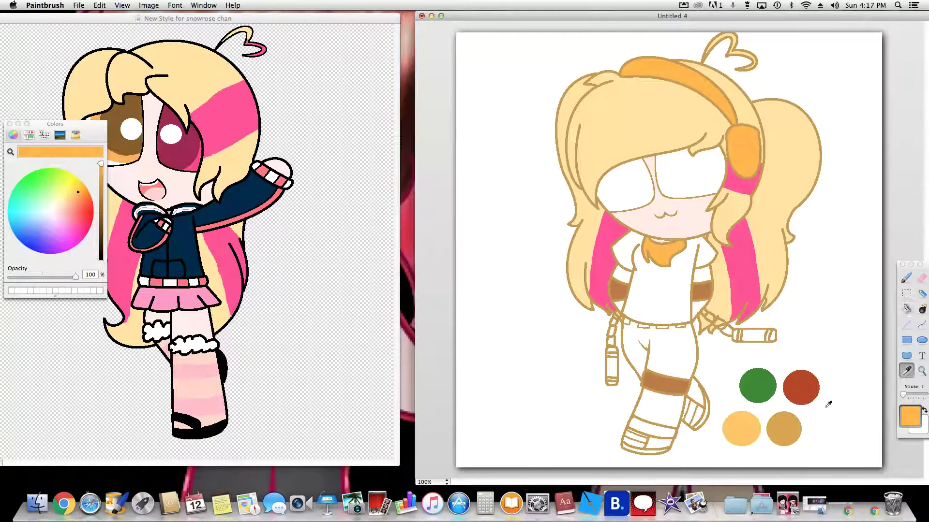
pyautogui.click(906, 308)
pyautogui.click(729, 426)
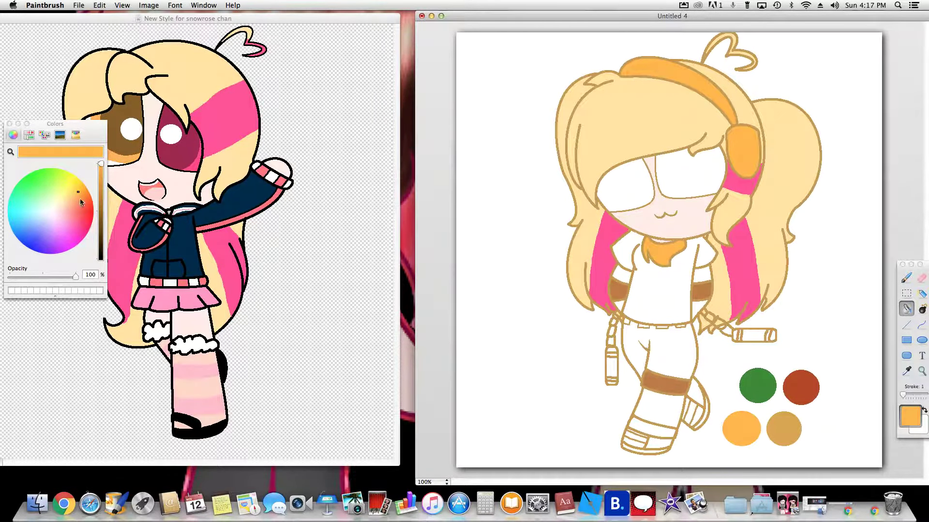
# Step: Pick a softer, paler orange on the colour wheel and fill the shirt with it
pyautogui.click(67, 194)
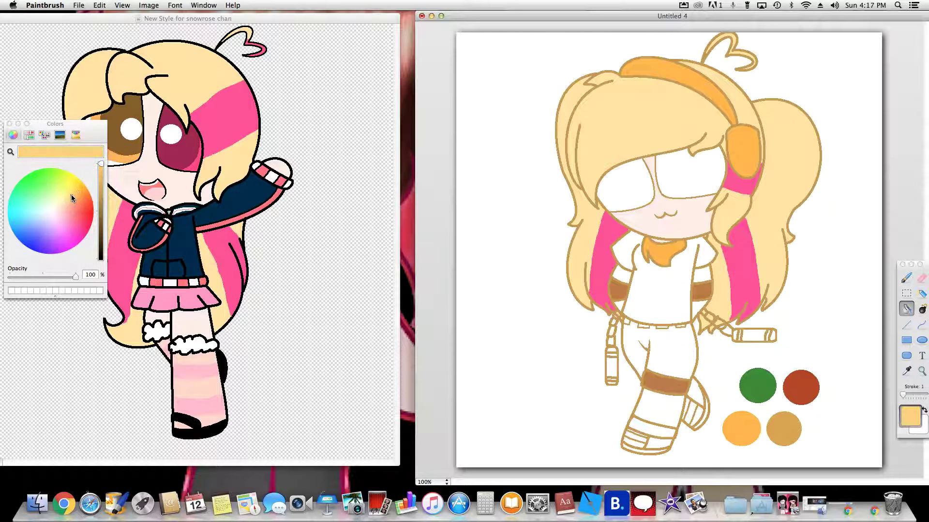
pyautogui.click(73, 196)
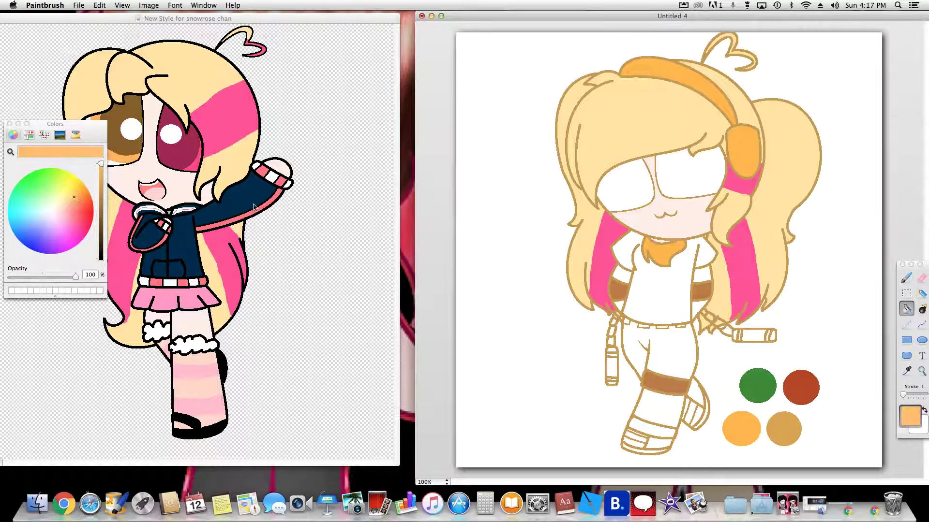
pyautogui.click(661, 291)
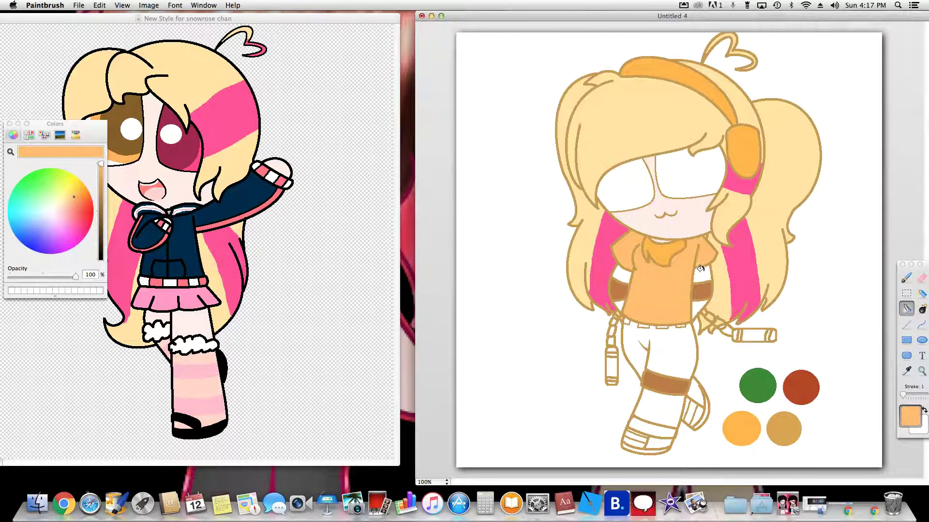
# Step: Try a lighter orange at the shirt's lower edge and undo that fill
pyautogui.click(70, 196)
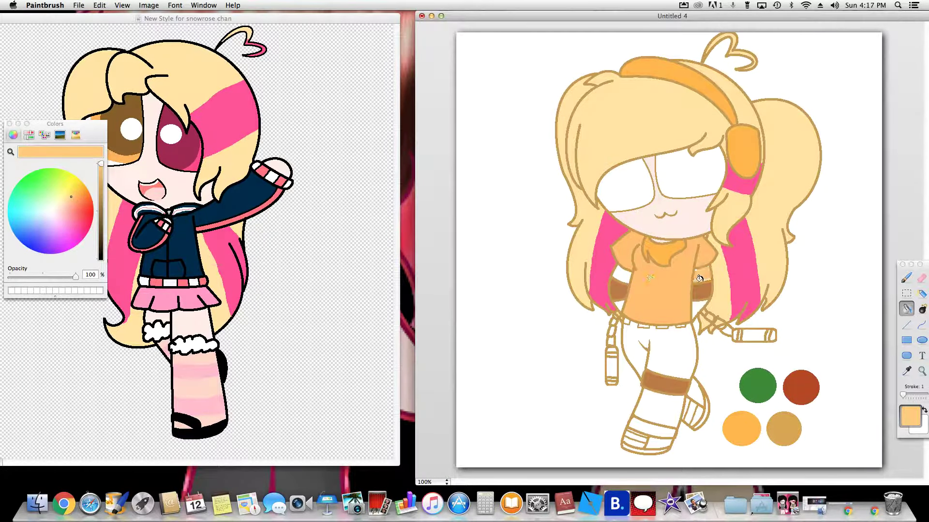
pyautogui.click(689, 306)
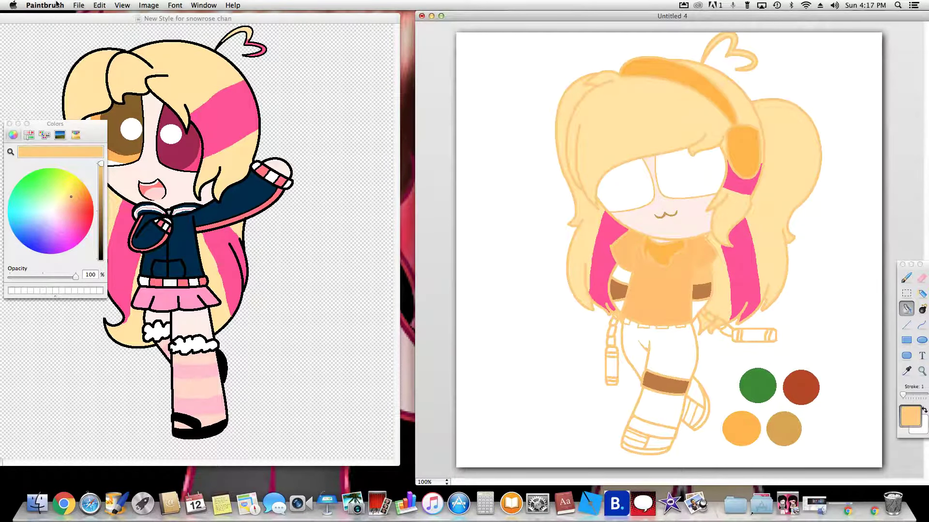
pyautogui.click(100, 9)
pyautogui.click(103, 17)
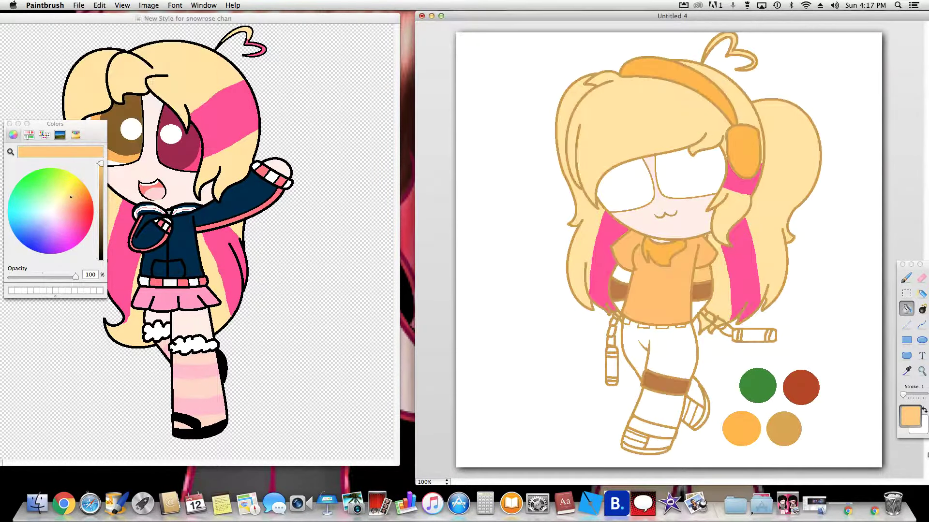
# Step: Sample the green swatch and fill the arm sections above and below both brown armbands
pyautogui.click(906, 371)
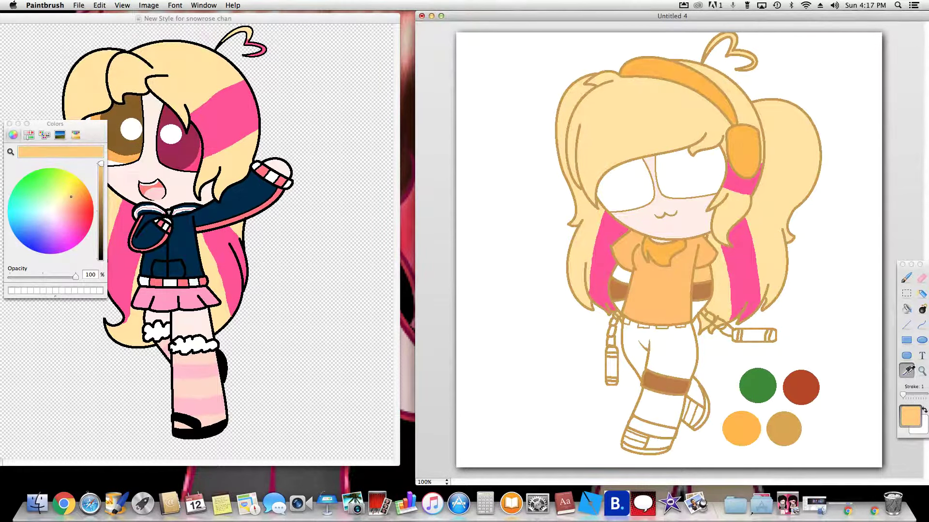
pyautogui.click(763, 384)
pyautogui.click(906, 309)
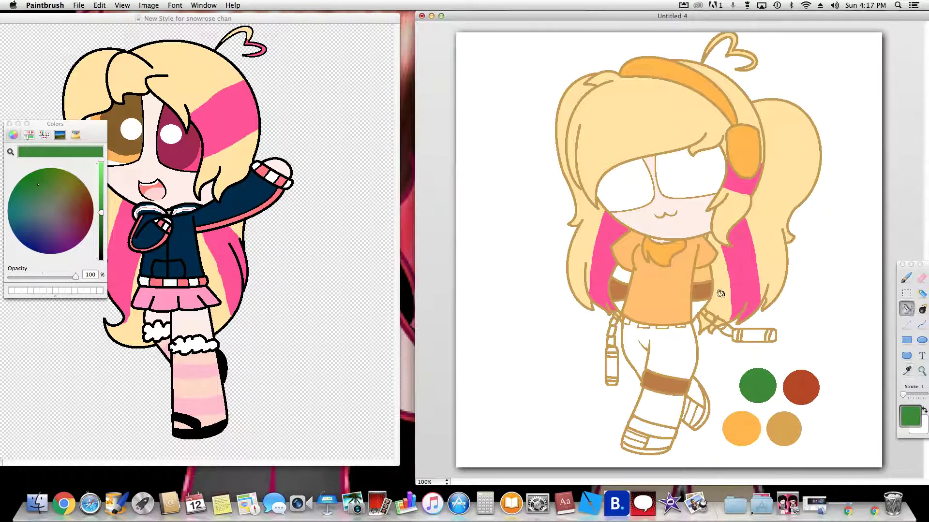
pyautogui.click(701, 276)
pyautogui.click(690, 309)
pyautogui.click(617, 303)
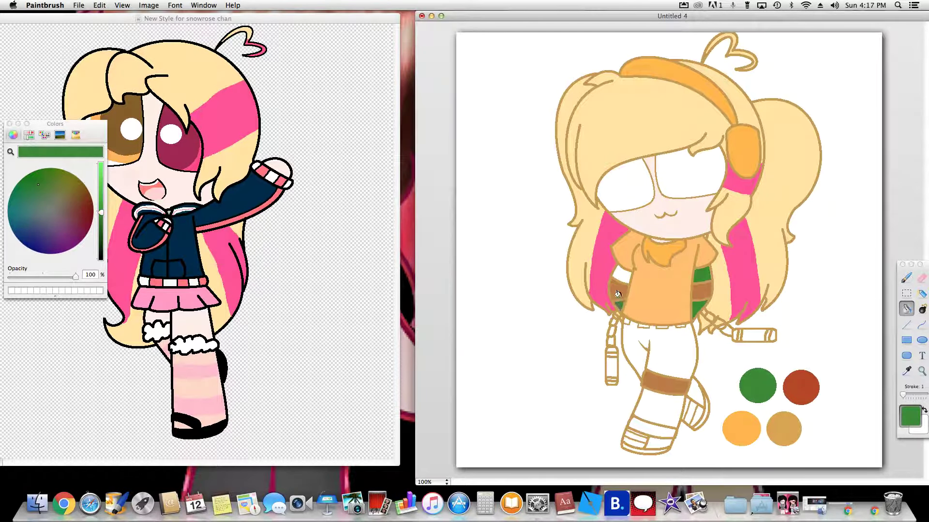
pyautogui.click(620, 274)
# Step: Switch to Chrome, pause the desktop recording from the recorder extension, and return to the Paintbrush drawing
pyautogui.click(60, 514)
pyautogui.click(297, 37)
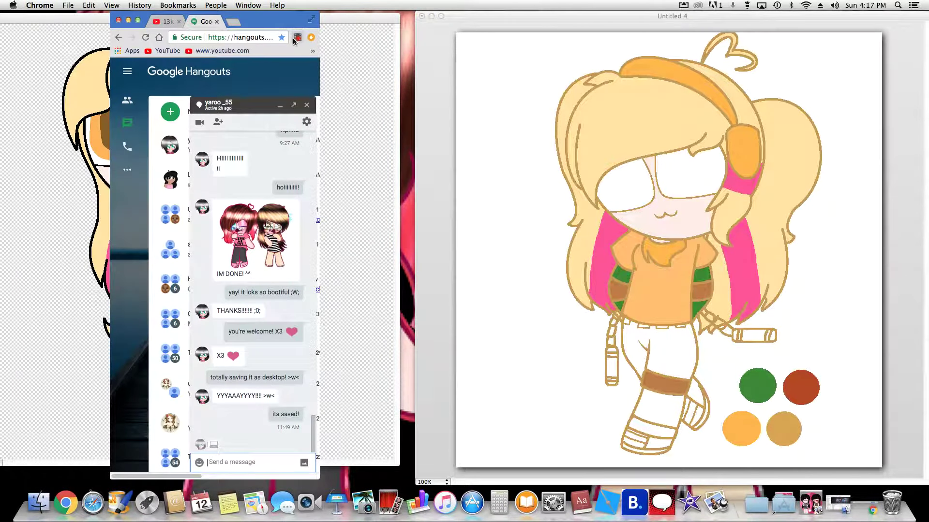
pyautogui.click(186, 157)
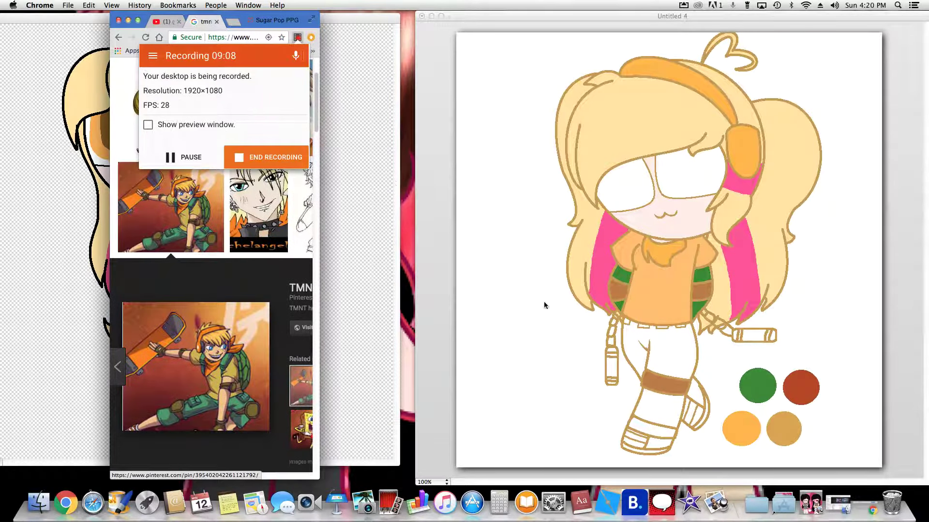
pyautogui.click(520, 320)
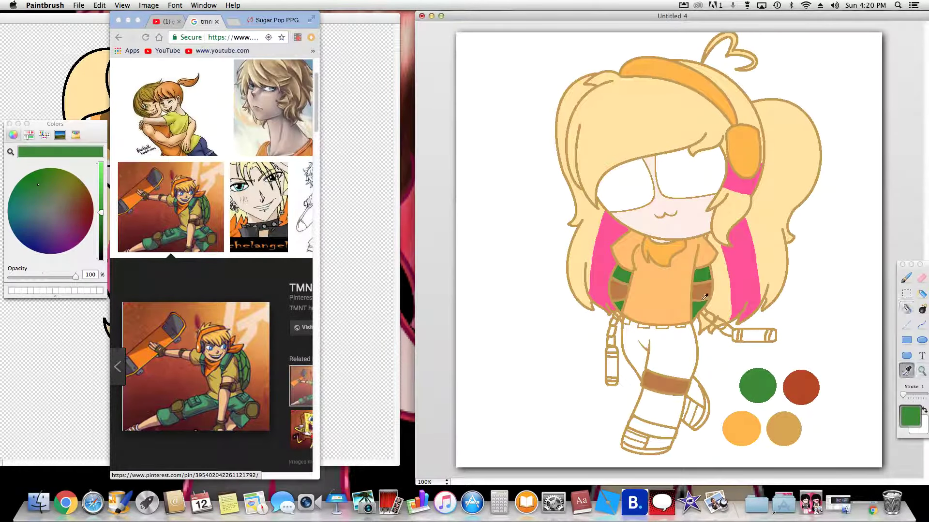
# Step: Sample the pale skin tone from the face and fill the arm sections above and below both brown armbands
pyautogui.click(724, 359)
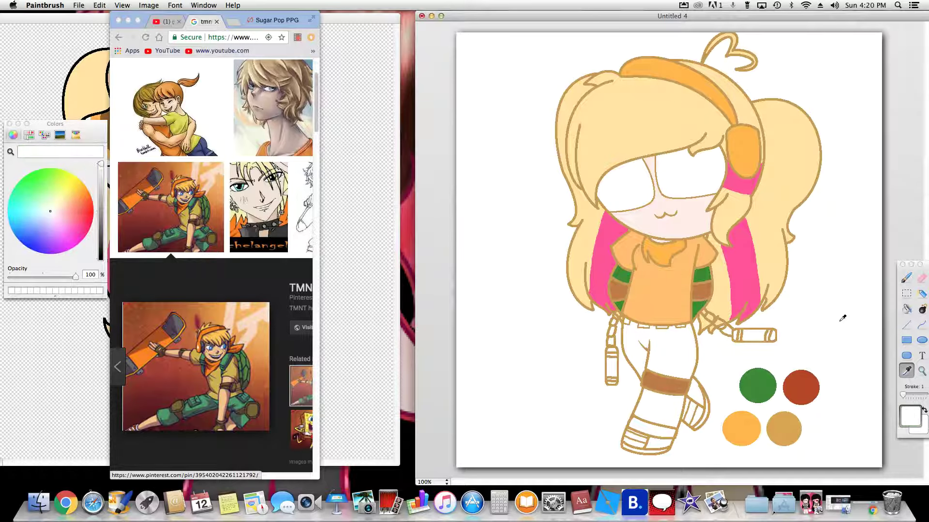
pyautogui.click(680, 226)
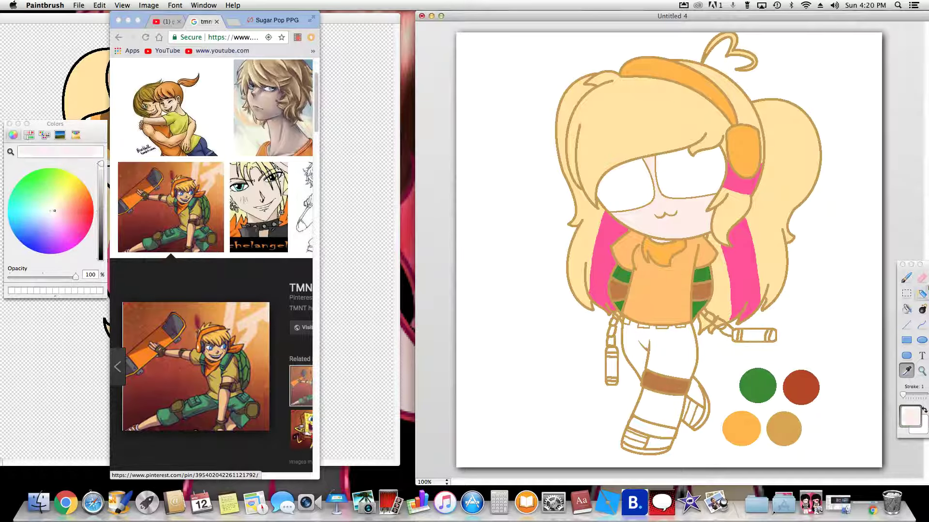
pyautogui.click(906, 308)
pyautogui.click(691, 305)
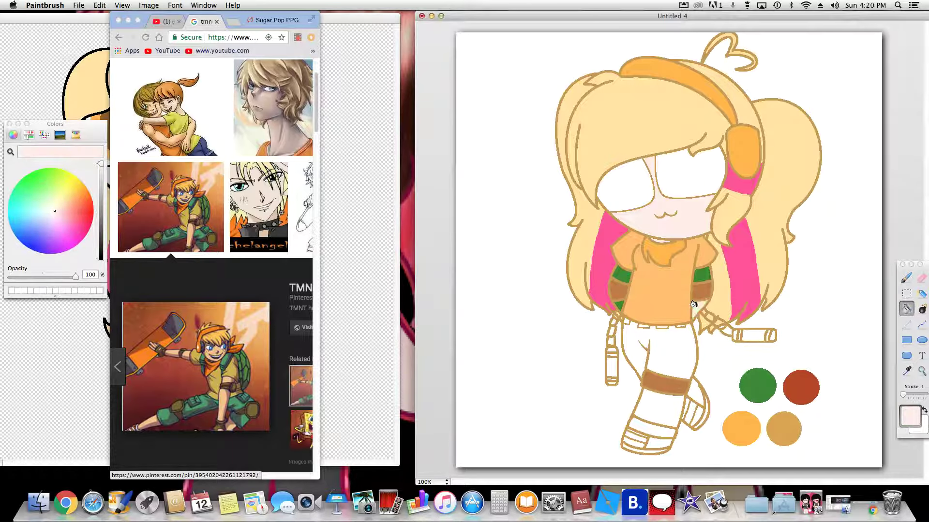
pyautogui.click(699, 275)
pyautogui.click(615, 303)
pyautogui.click(619, 274)
# Step: Sample the green swatch and fill the trousers above and below the brown knee band
pyautogui.click(907, 371)
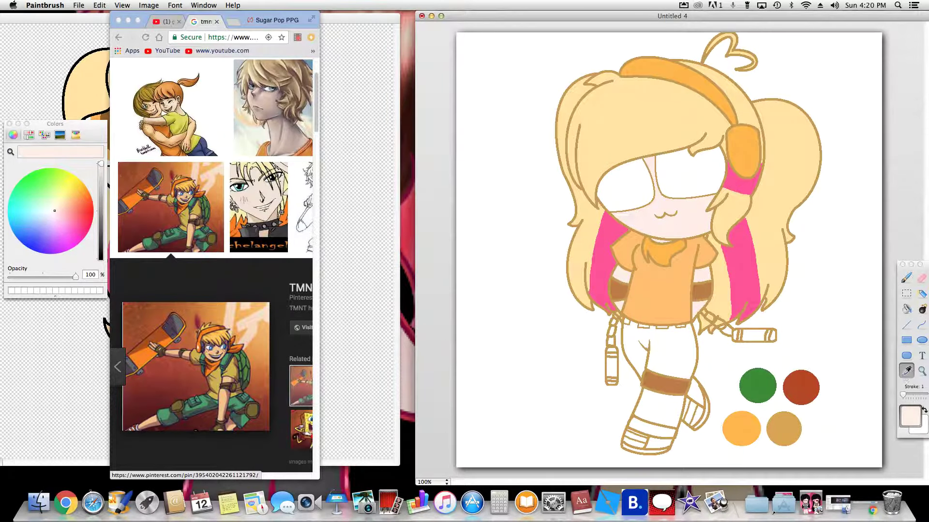
pyautogui.click(757, 427)
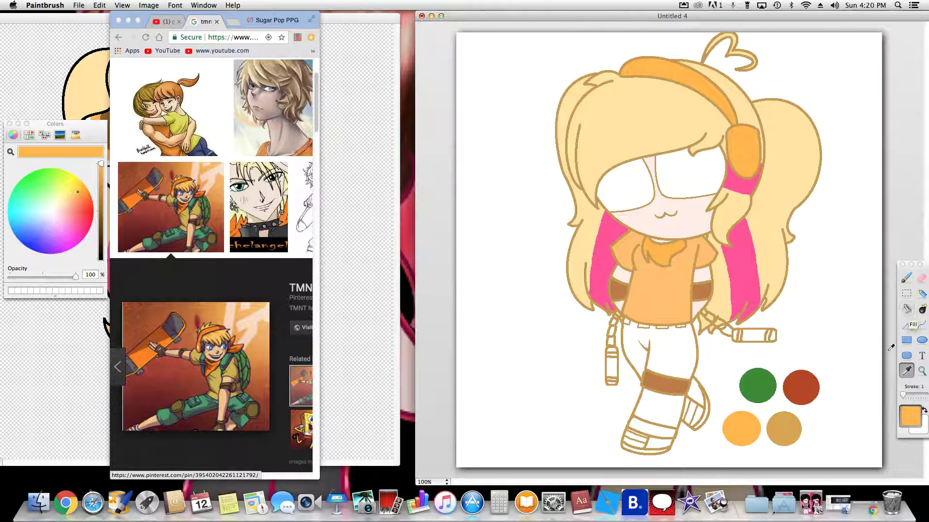
pyautogui.click(770, 377)
pyautogui.click(907, 308)
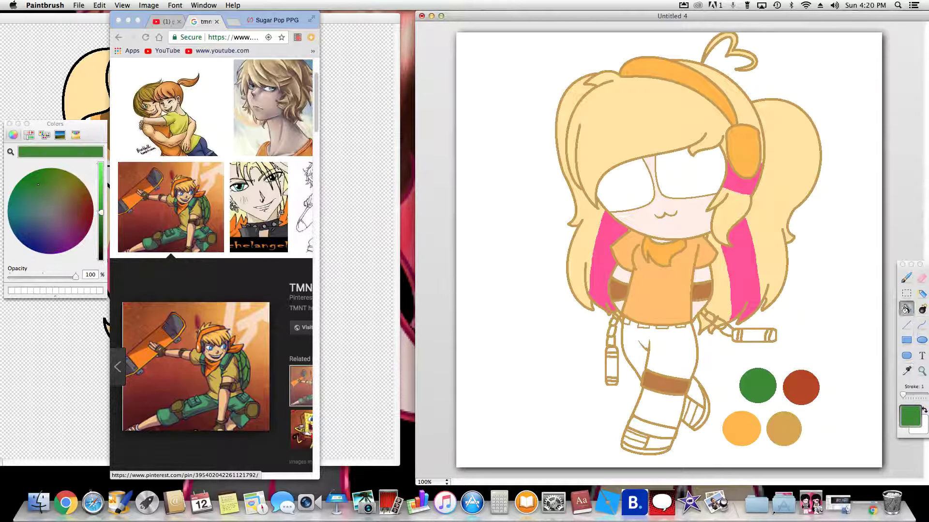
pyautogui.click(671, 355)
pyautogui.click(650, 404)
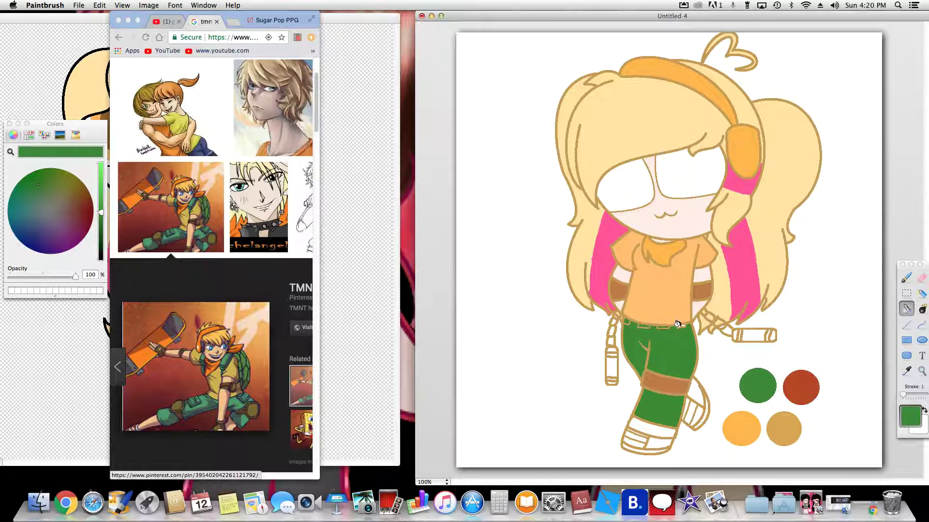
# Step: Zoom the drawing to 200% around the nunchucks and sample the rust-red swatch for filling
pyautogui.click(435, 483)
pyautogui.click(425, 450)
pyautogui.scroll(-10, 543, 425)
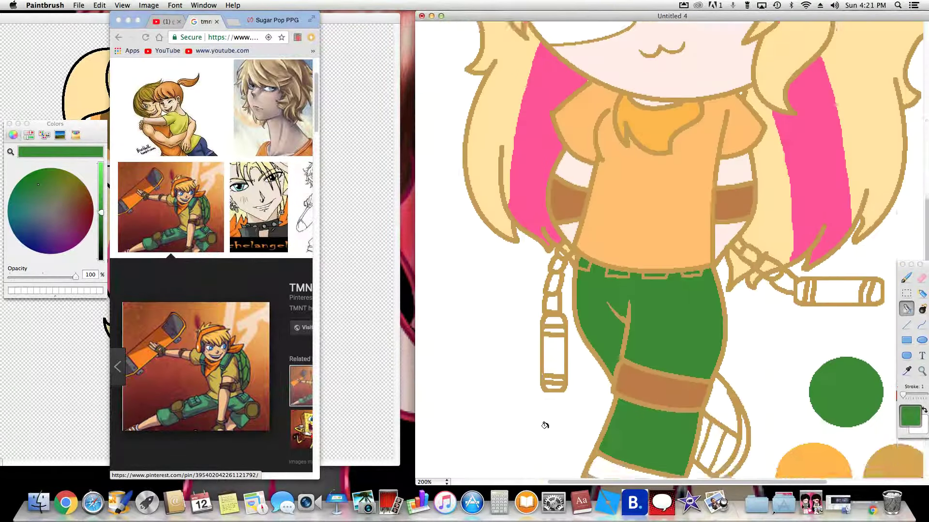
pyautogui.moveTo(647, 484); pyautogui.dragTo(743, 483)
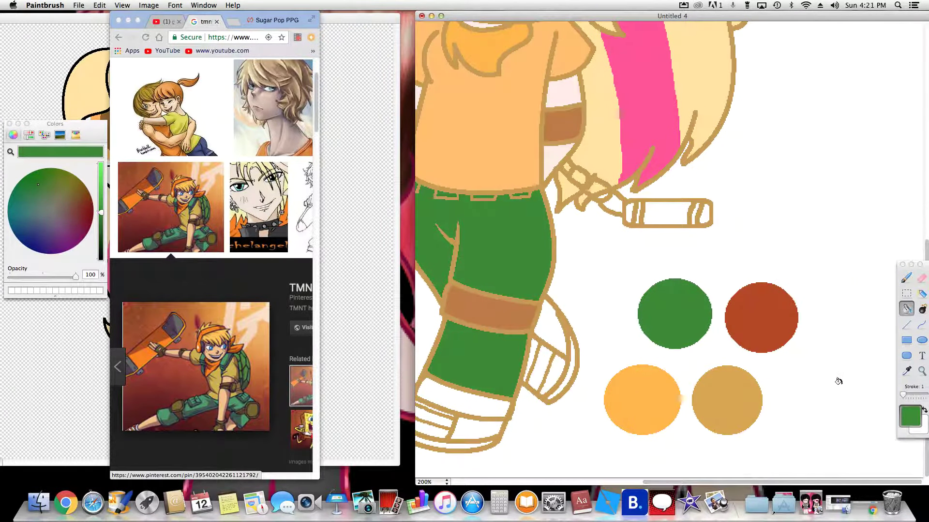
pyautogui.click(907, 371)
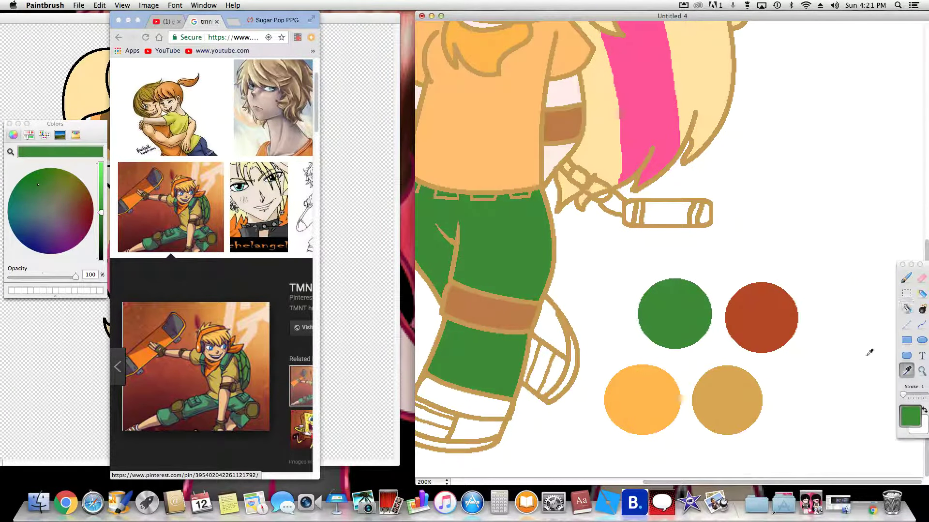
pyautogui.click(760, 320)
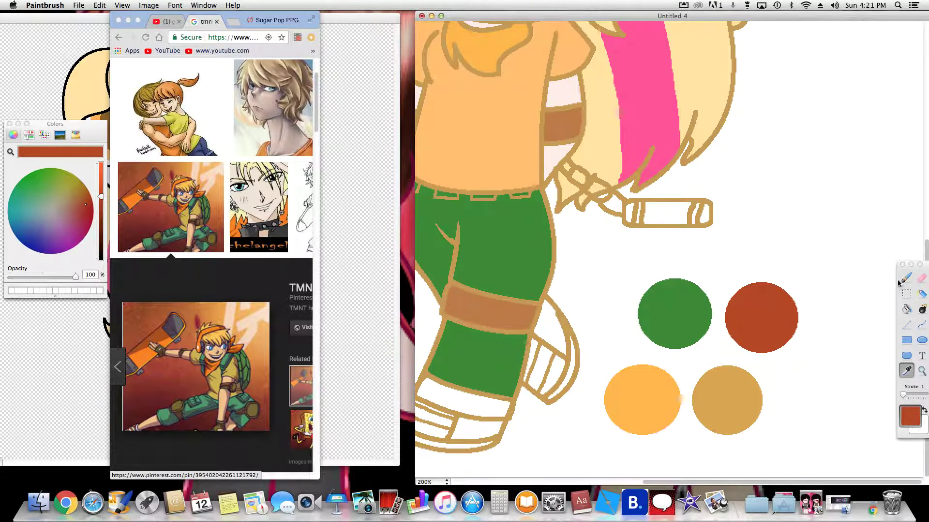
pyautogui.click(906, 309)
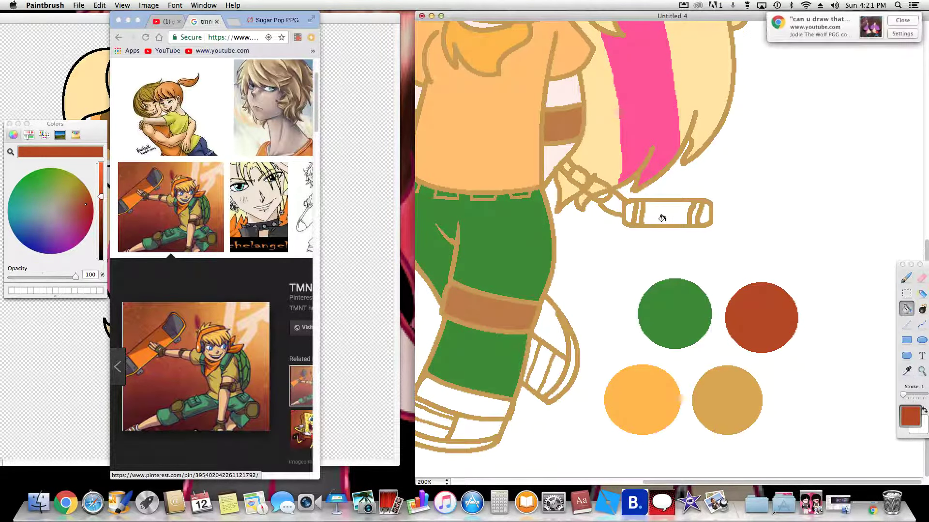
pyautogui.scroll(3, 662, 221)
pyautogui.scroll(-2, 662, 227)
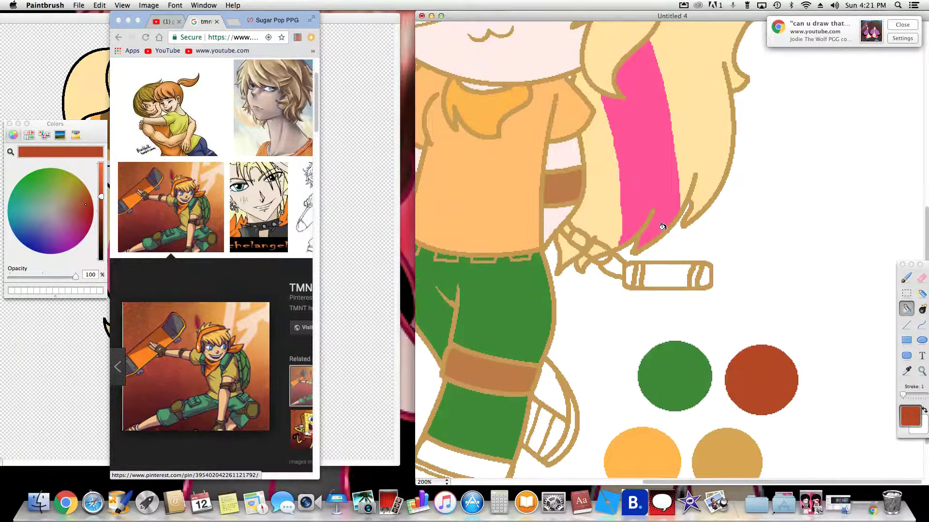
pyautogui.scroll(-2, 662, 227)
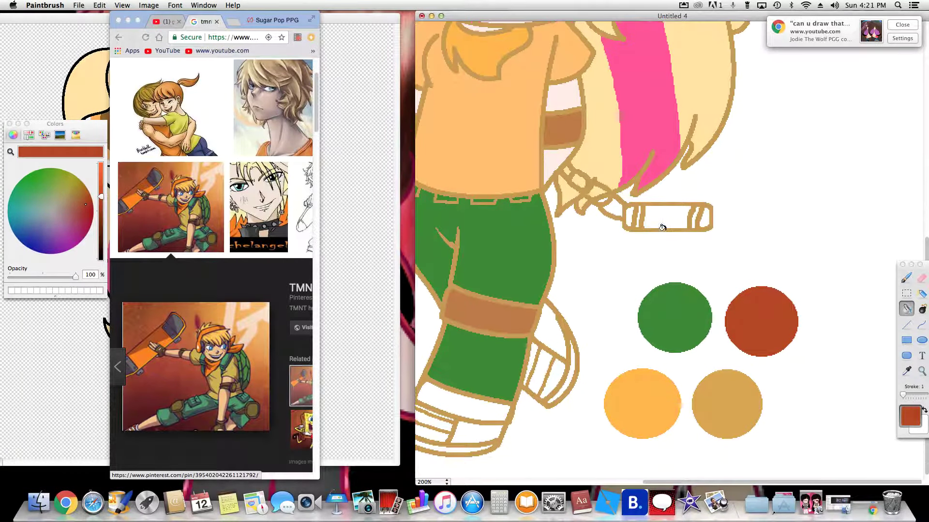
# Step: Try filling the horizontal nunchuck handle with the rust red and undo the fill that recolours the outlines
pyautogui.click(662, 221)
pyautogui.press('super+z')
pyautogui.click(689, 218)
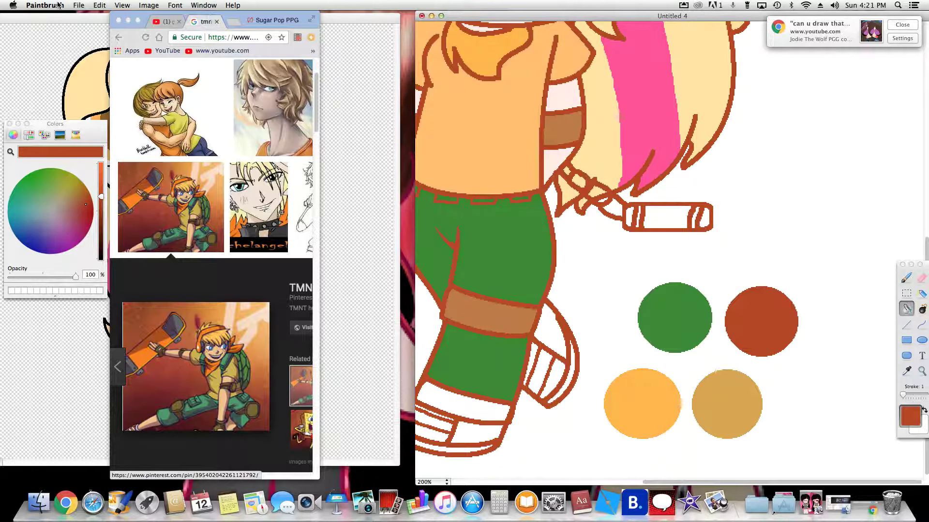
pyautogui.click(100, 5)
pyautogui.click(118, 16)
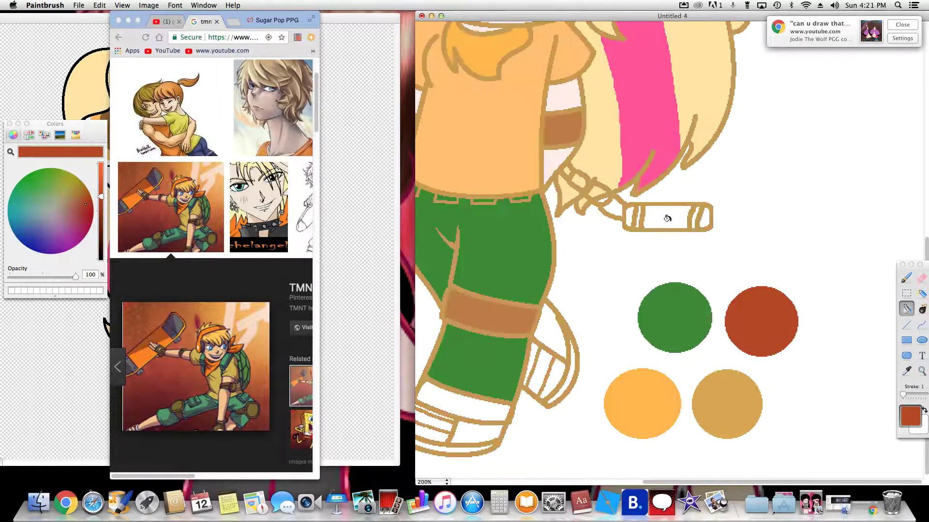
# Step: Fill the narrow stripes on the horizontal nunchuck handle and the end band of the hanging handle with rust red
pyautogui.click(691, 218)
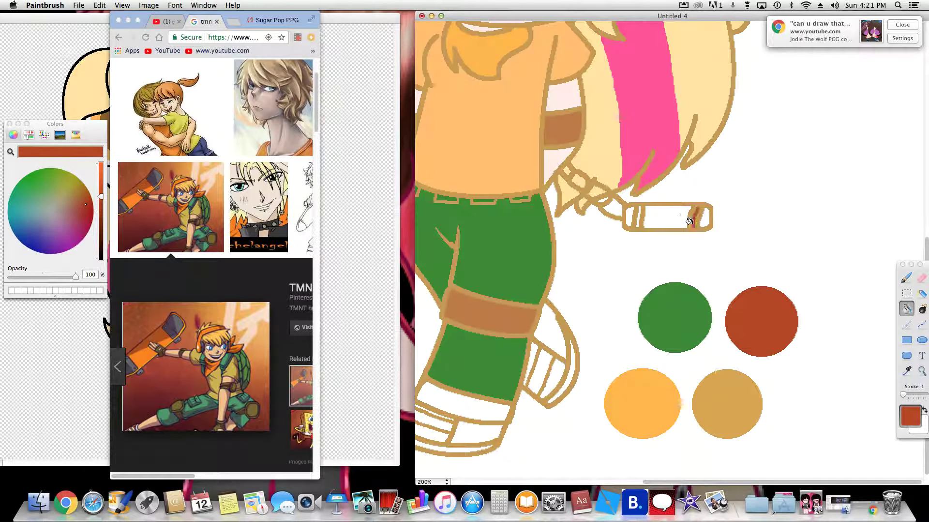
pyautogui.click(636, 217)
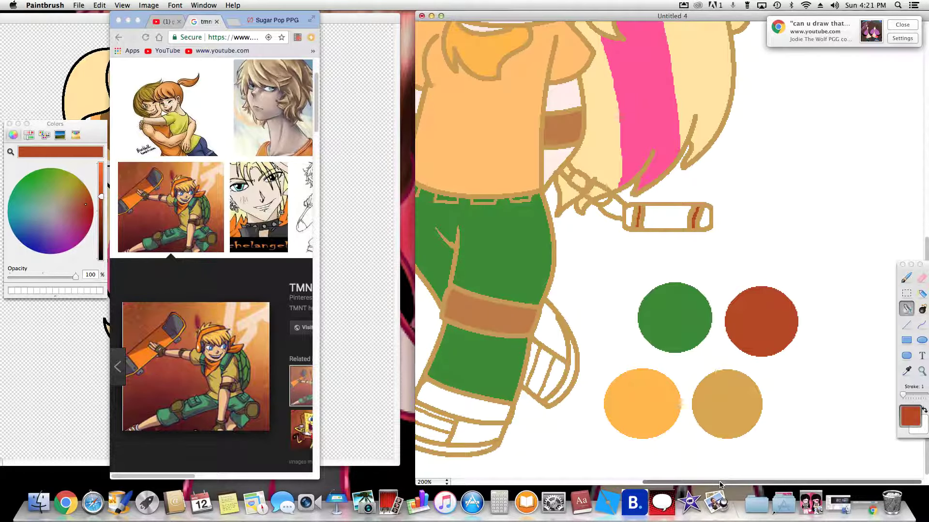
pyautogui.hscroll(-10, 721, 471)
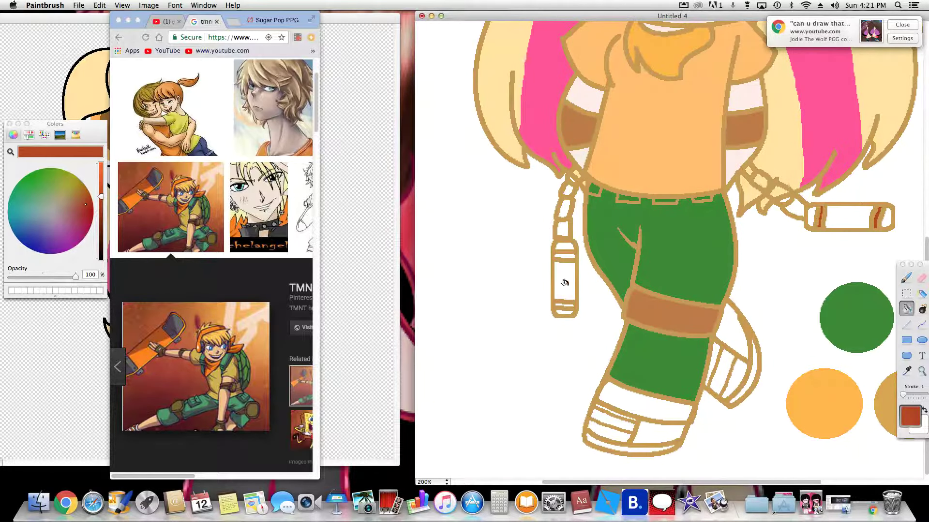
pyautogui.click(555, 303)
pyautogui.scroll(5, 622, 176)
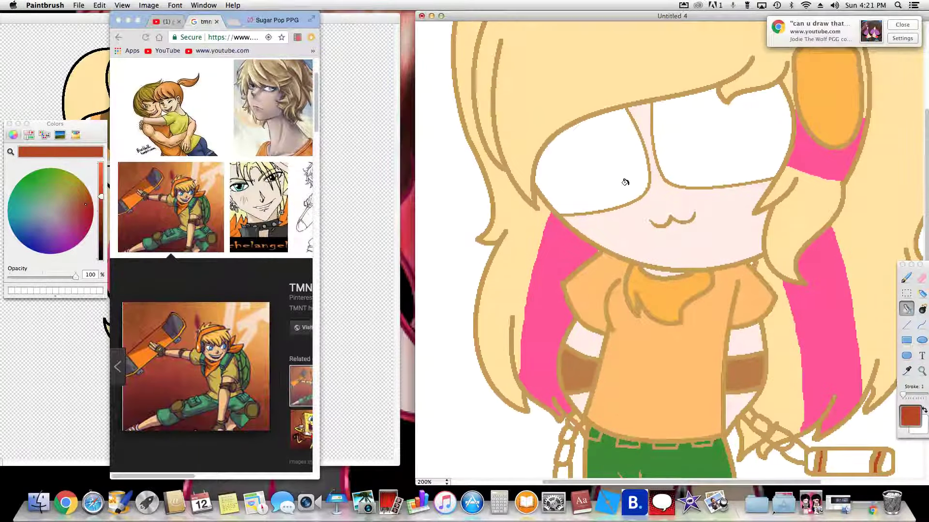
pyautogui.scroll(-5, 624, 182)
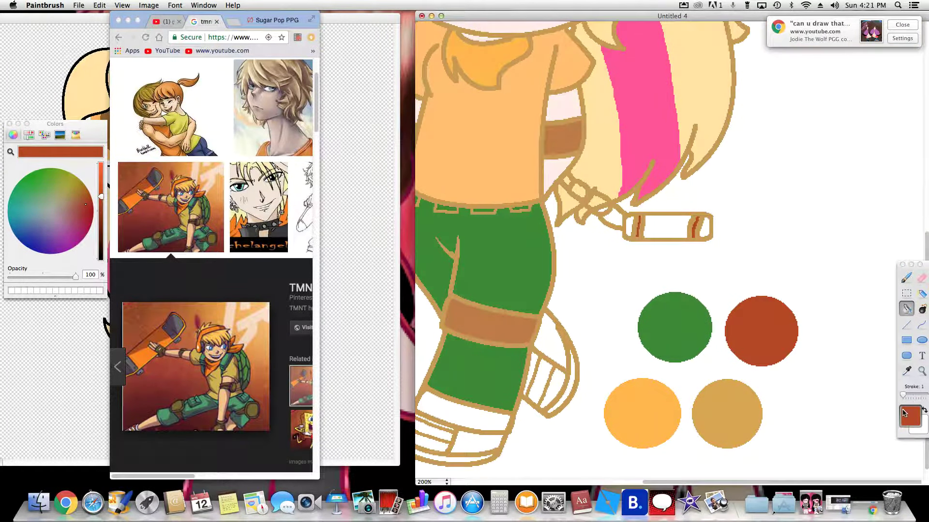
# Step: Sample the green swatch, darken it and fill the trouser cuff above the front shoe with the dark green
pyautogui.click(906, 371)
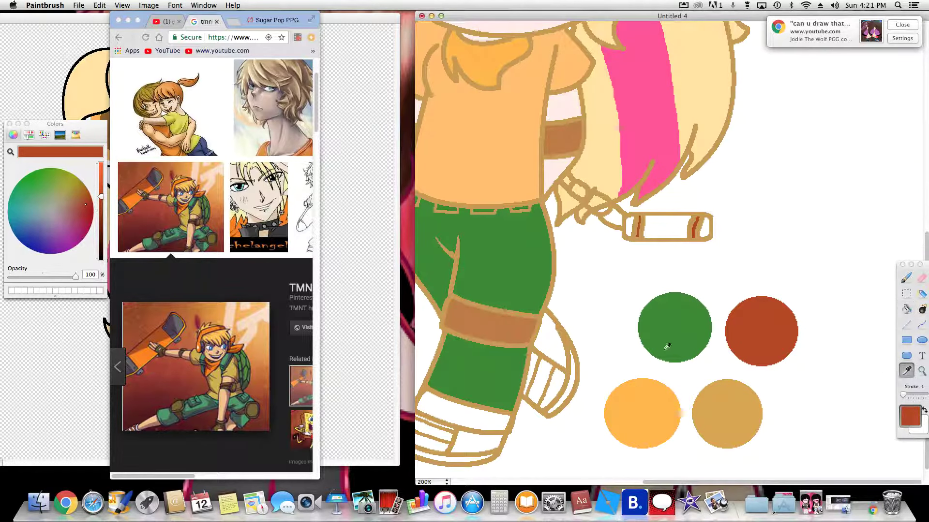
pyautogui.click(677, 333)
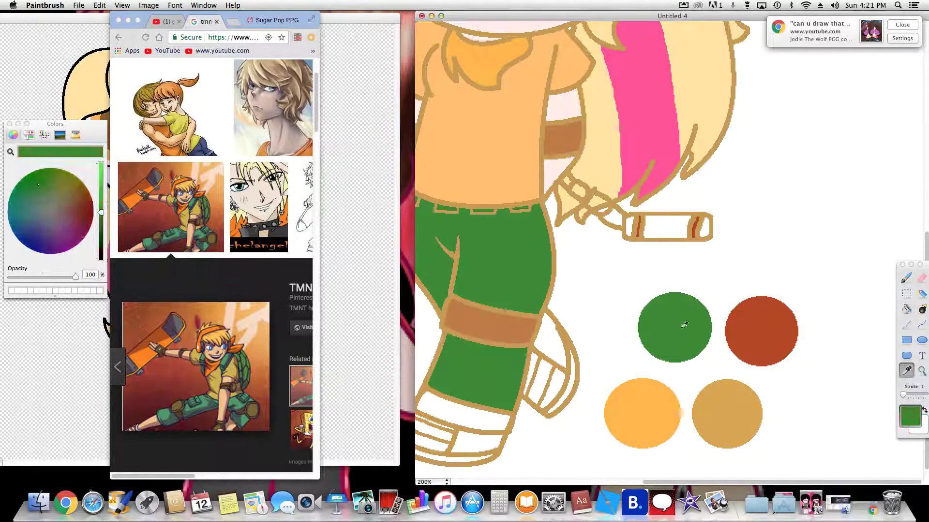
pyautogui.click(101, 228)
pyautogui.click(903, 312)
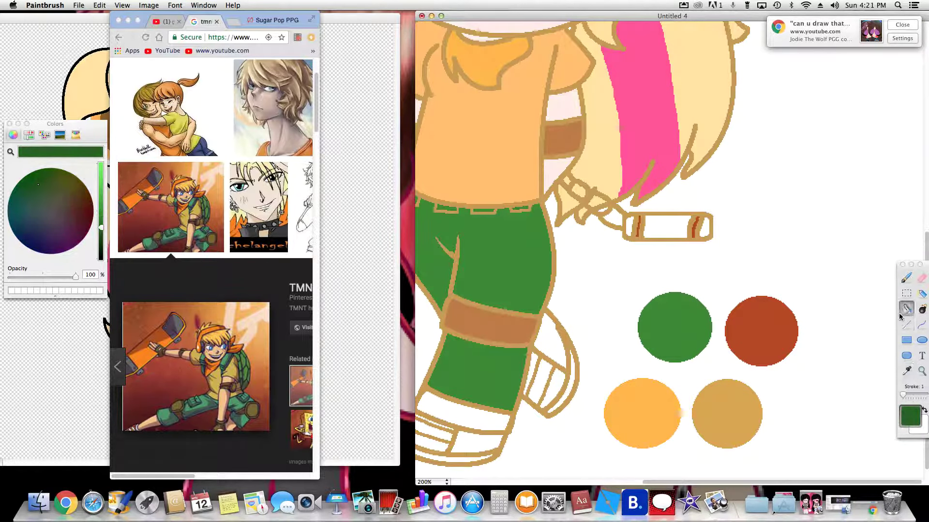
pyautogui.click(454, 415)
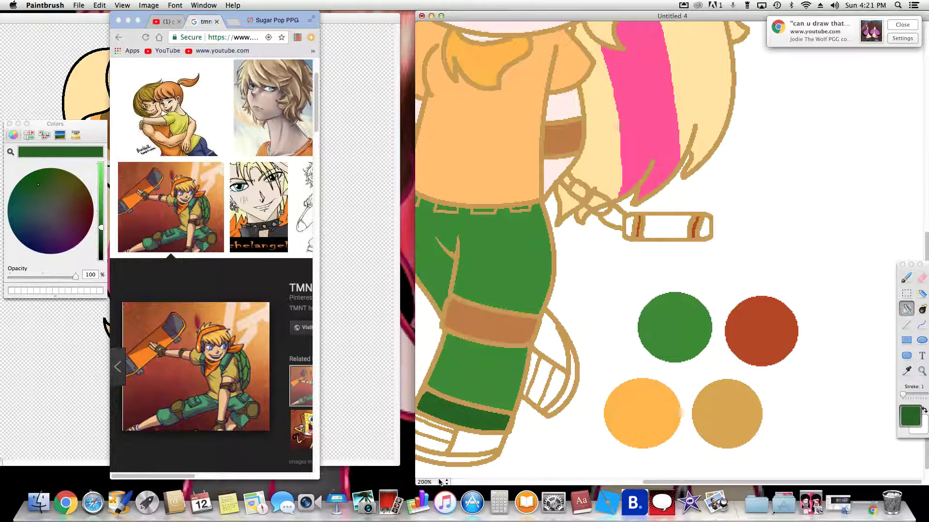
# Step: Sample the light orange swatch and fill the toe section of the front shoe
pyautogui.click(907, 371)
pyautogui.click(638, 411)
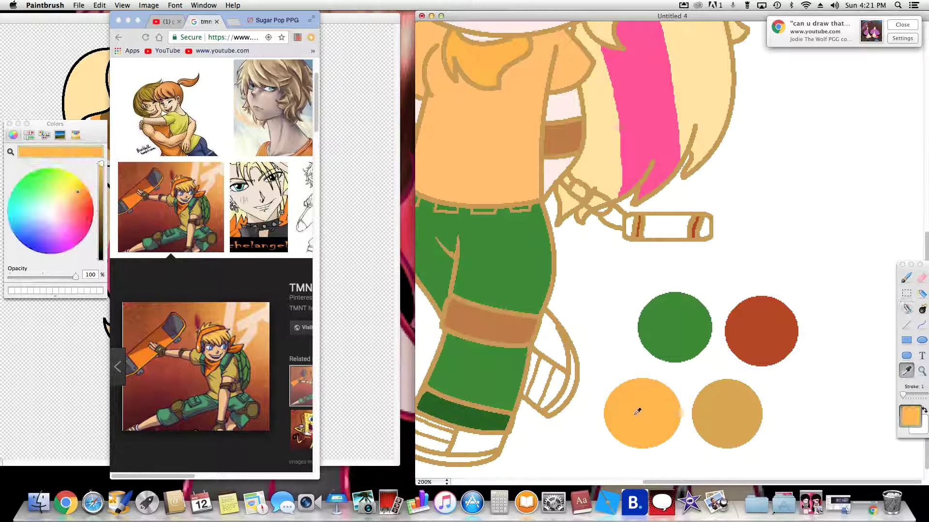
pyautogui.click(907, 309)
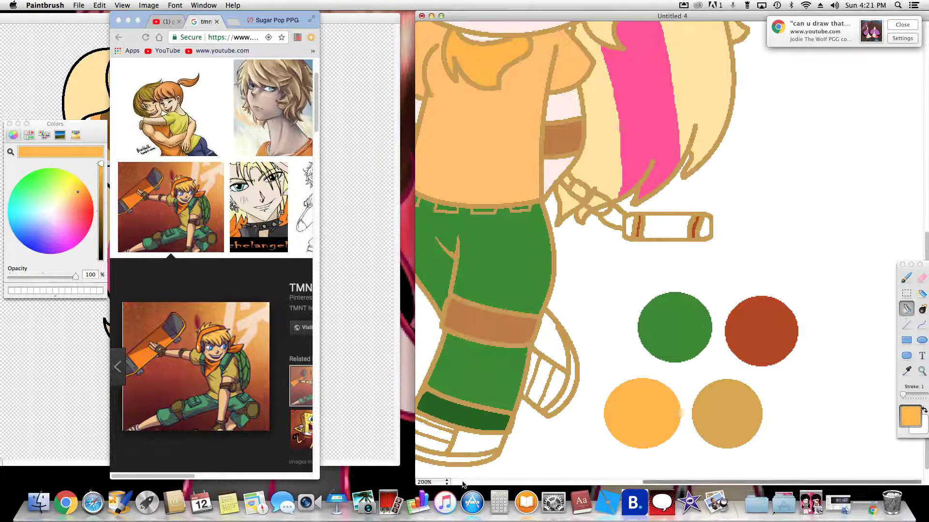
pyautogui.click(470, 445)
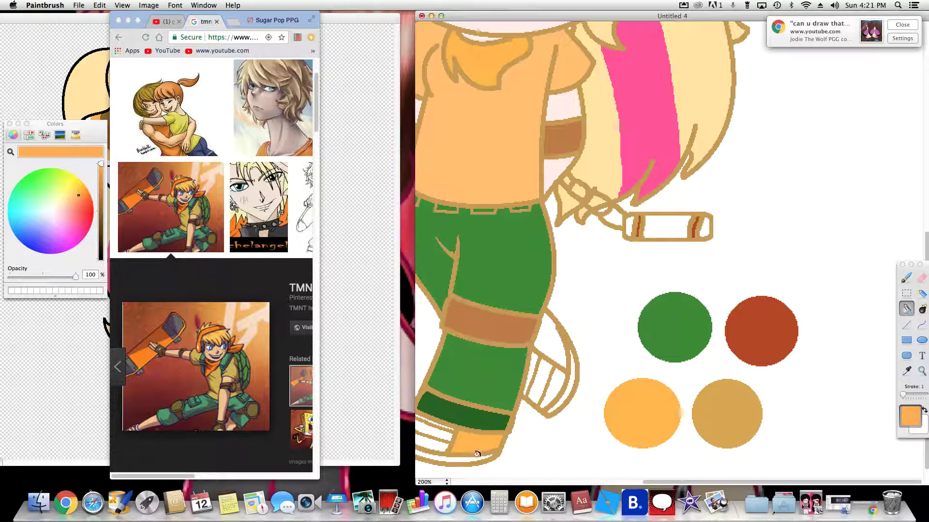
# Step: Darken the orange and fill the soles of the front and rear shoes
pyautogui.click(101, 188)
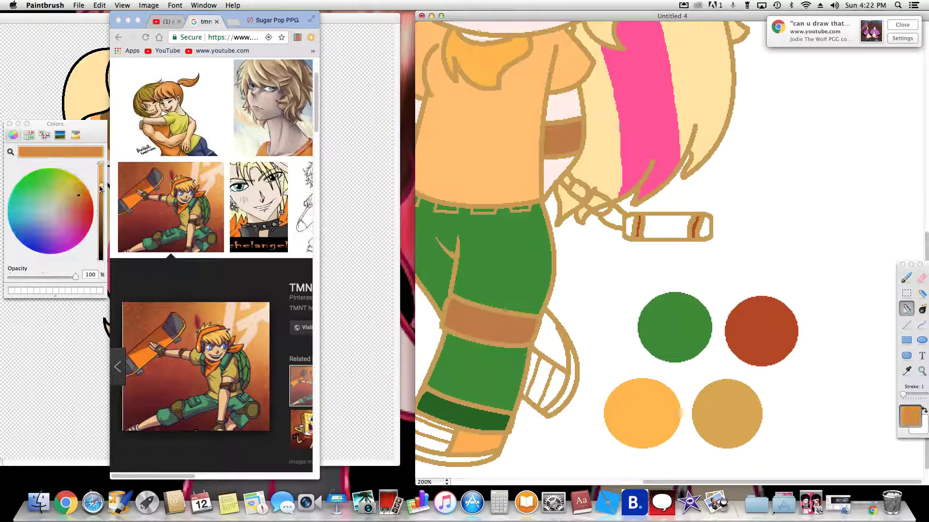
pyautogui.click(457, 457)
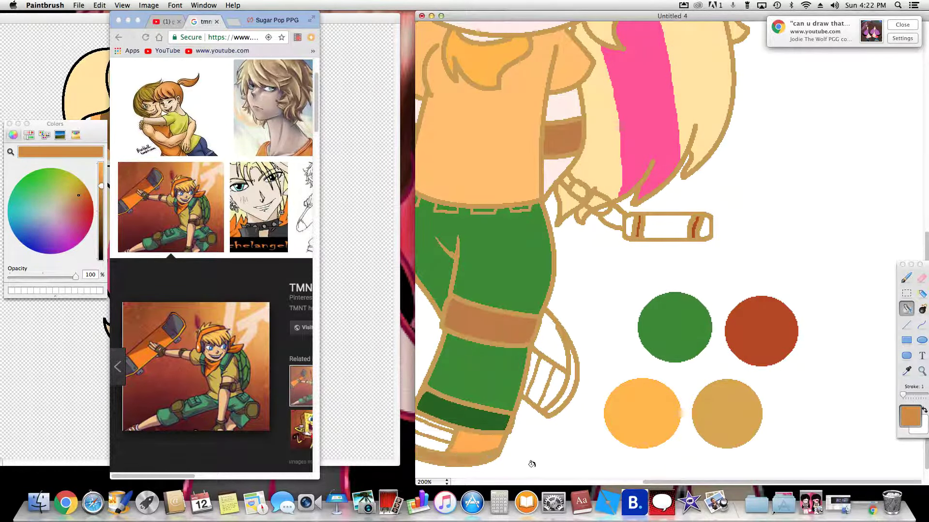
pyautogui.click(567, 381)
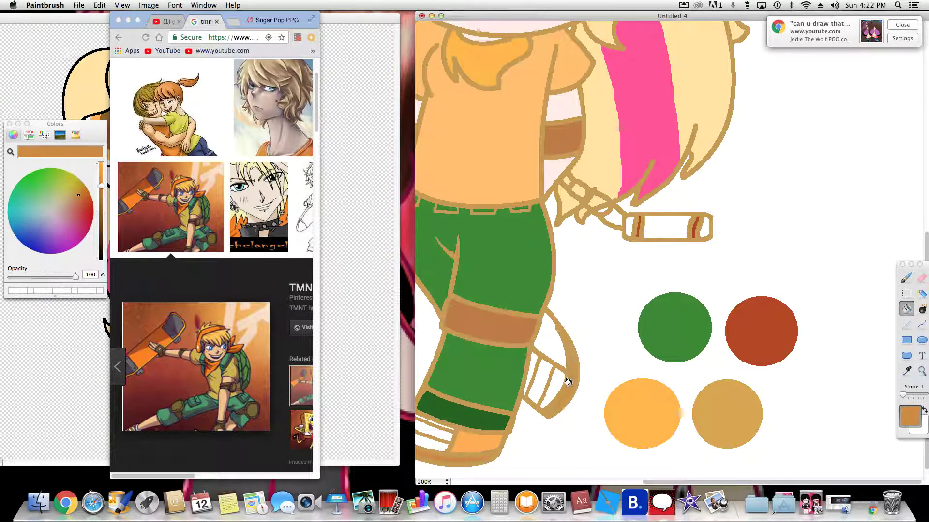
# Step: Undo a darker trial fill on the rear shoe's upper and fill it with the orange sampled from the front shoe
pyautogui.click(540, 338)
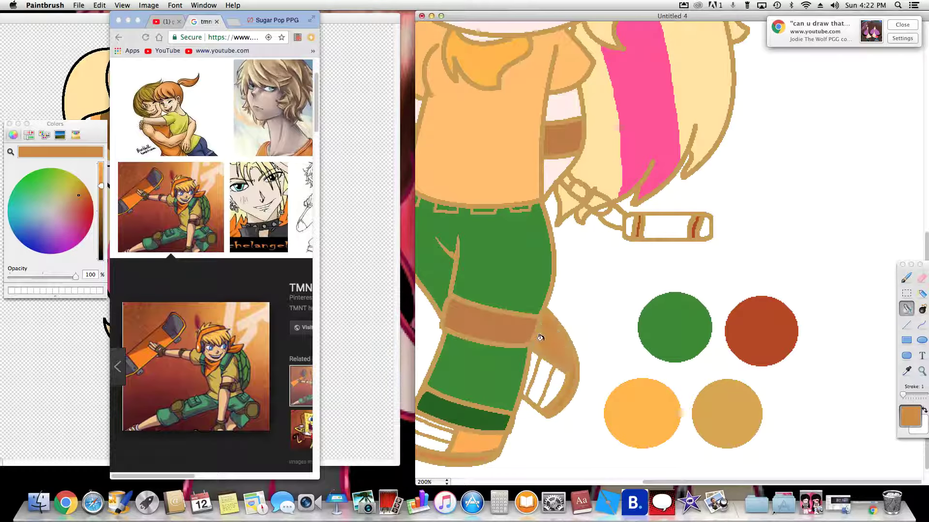
pyautogui.press('super+z')
pyautogui.click(906, 371)
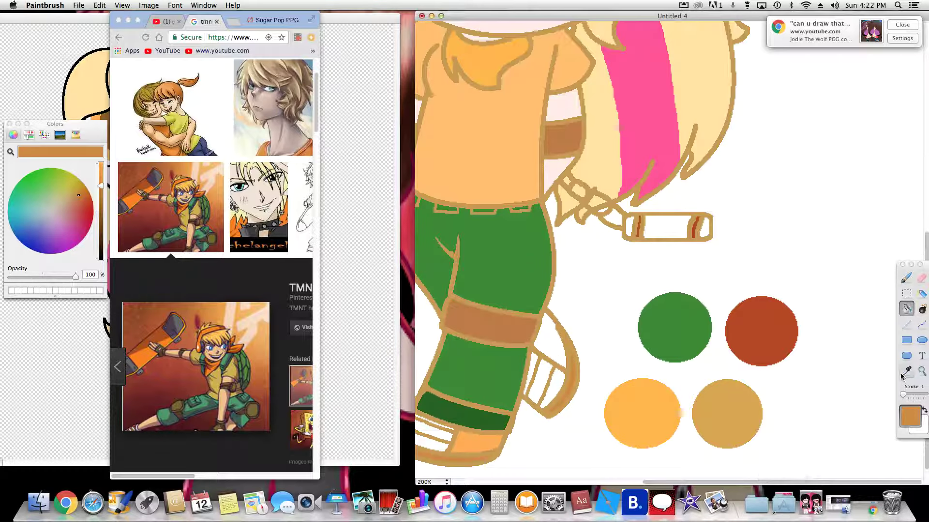
pyautogui.click(473, 446)
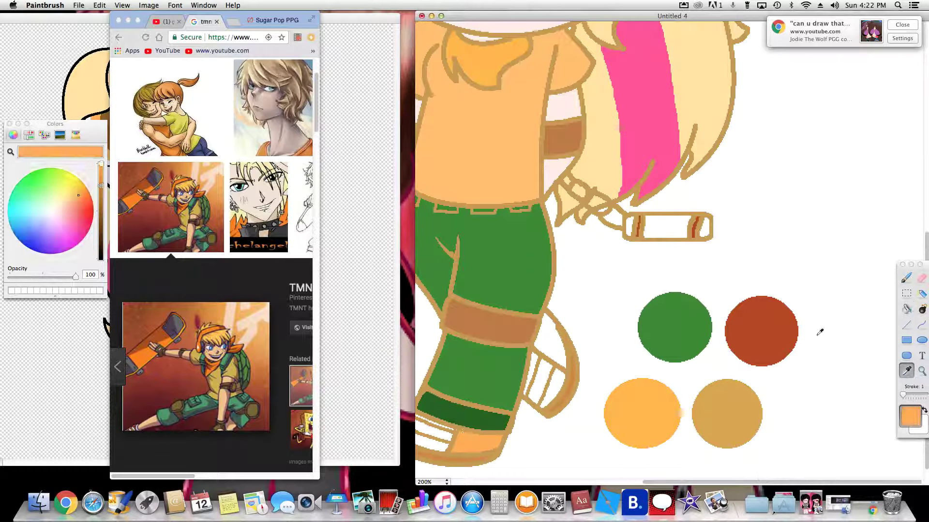
pyautogui.click(907, 309)
pyautogui.click(547, 348)
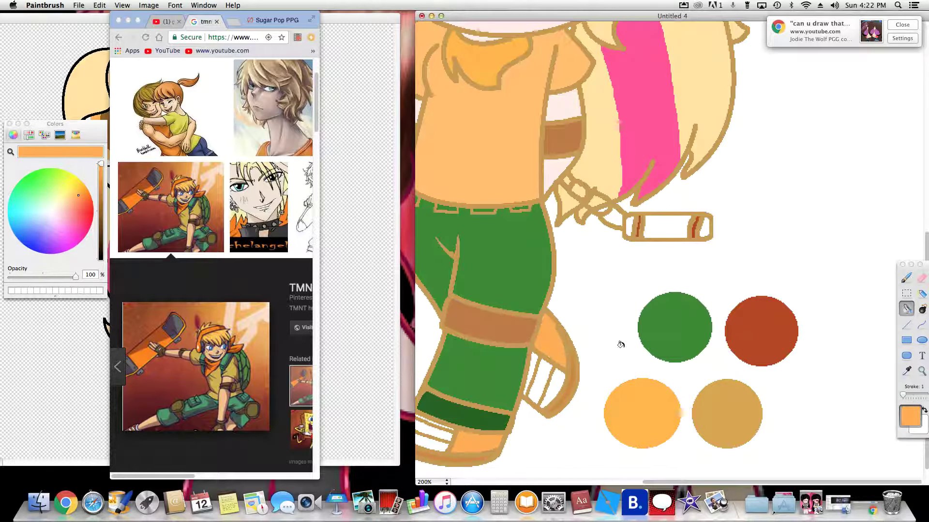
# Step: Sample the light orange swatch and fill the middle and both ends of the horizontal nunchuck handle
pyautogui.scroll(2, 589, 344)
pyautogui.scroll(-3, 589, 344)
pyautogui.click(906, 371)
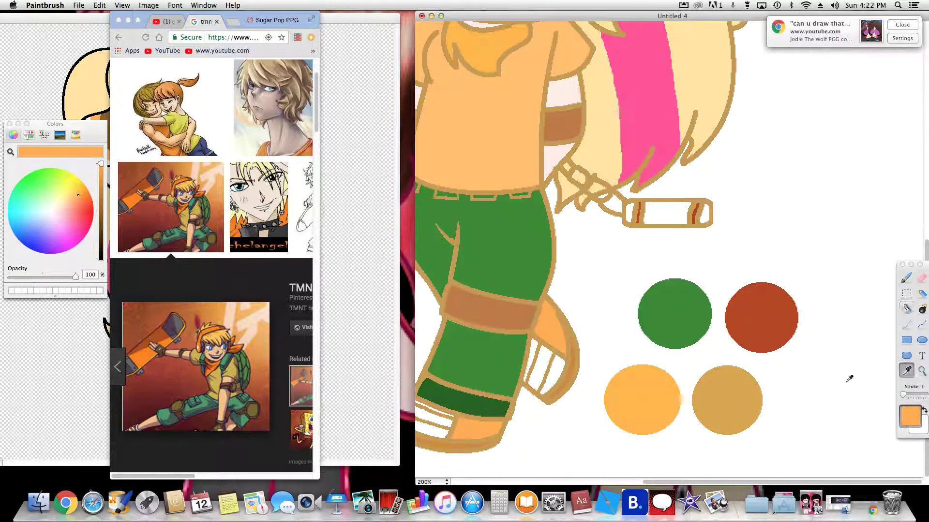
pyautogui.click(647, 402)
pyautogui.click(906, 310)
pyautogui.click(658, 214)
pyautogui.click(626, 211)
pyautogui.click(698, 212)
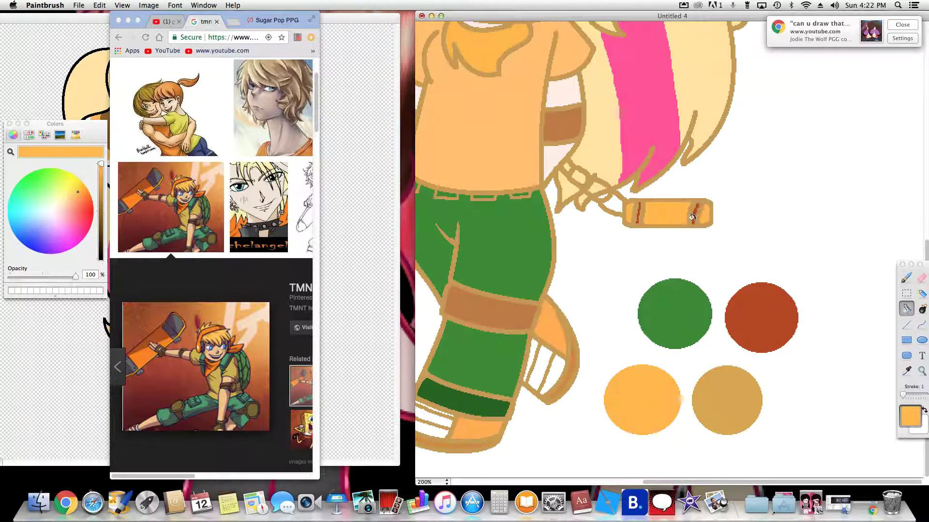
# Step: Fill the middle and both ends of the hanging nunchuck handle with the same light orange
pyautogui.moveTo(677, 483); pyautogui.dragTo(586, 484)
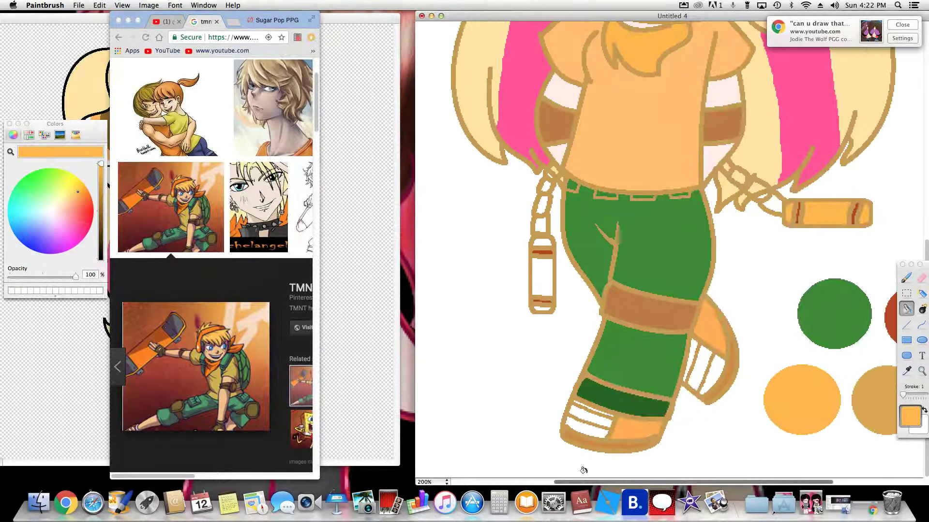
pyautogui.click(539, 272)
pyautogui.click(538, 308)
pyautogui.click(540, 240)
pyautogui.click(426, 483)
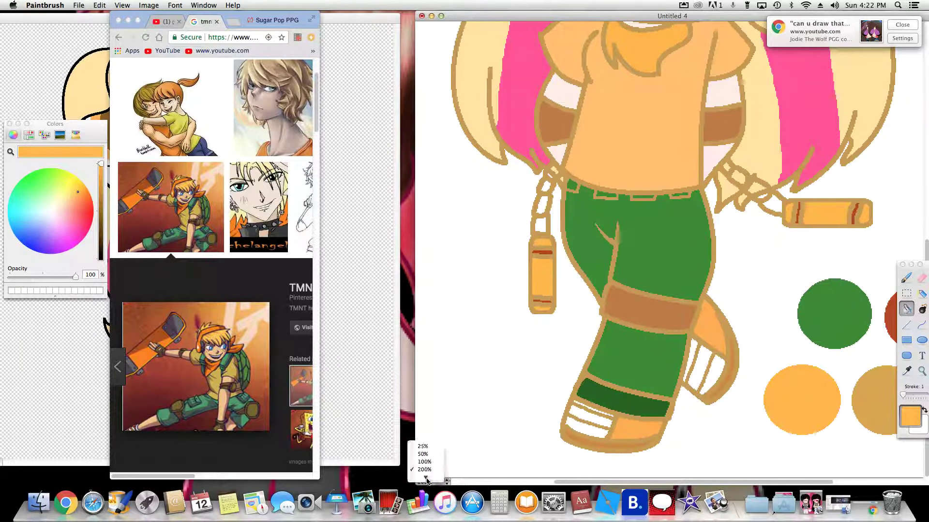
pyautogui.click(423, 462)
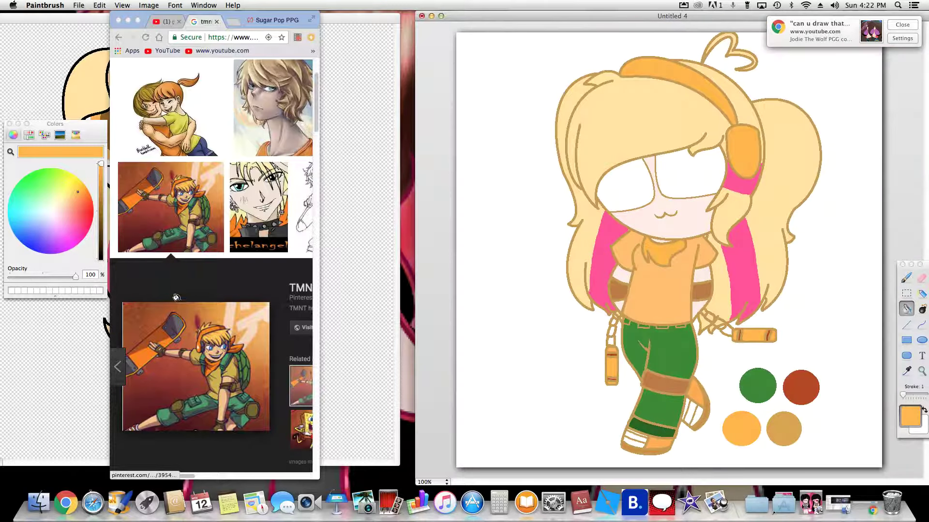
# Step: Switch to Preview, view the finished TMNT 1 drawing in full screen and return to the normal window
pyautogui.click(296, 38)
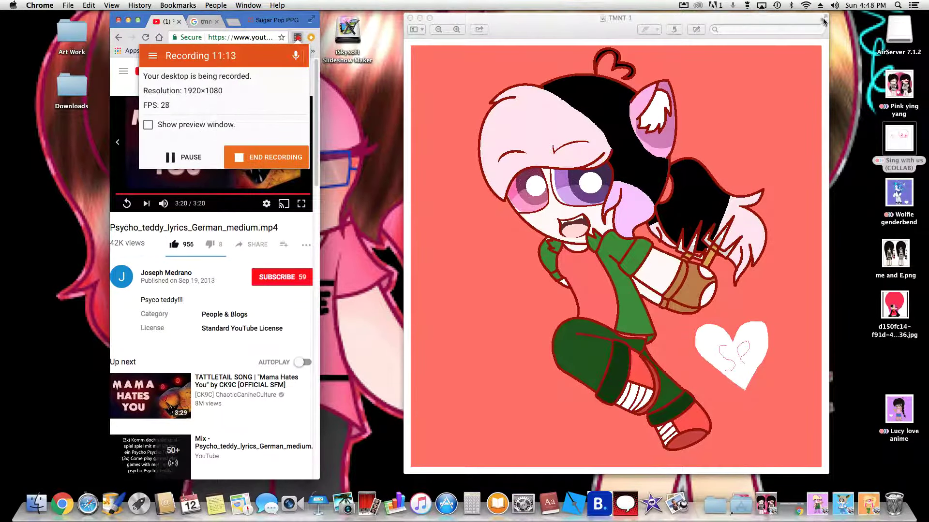
pyautogui.click(823, 21)
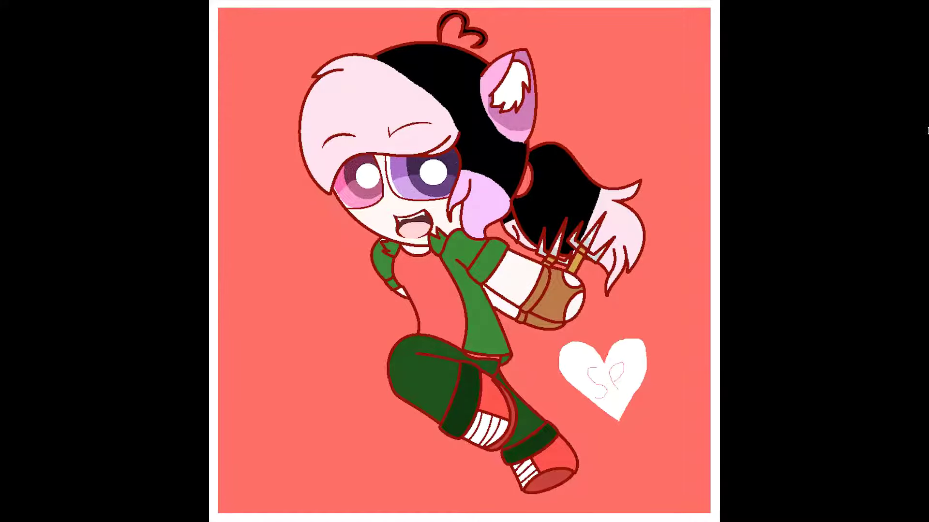
pyautogui.moveTo(922, 8)
pyautogui.click(917, 6)
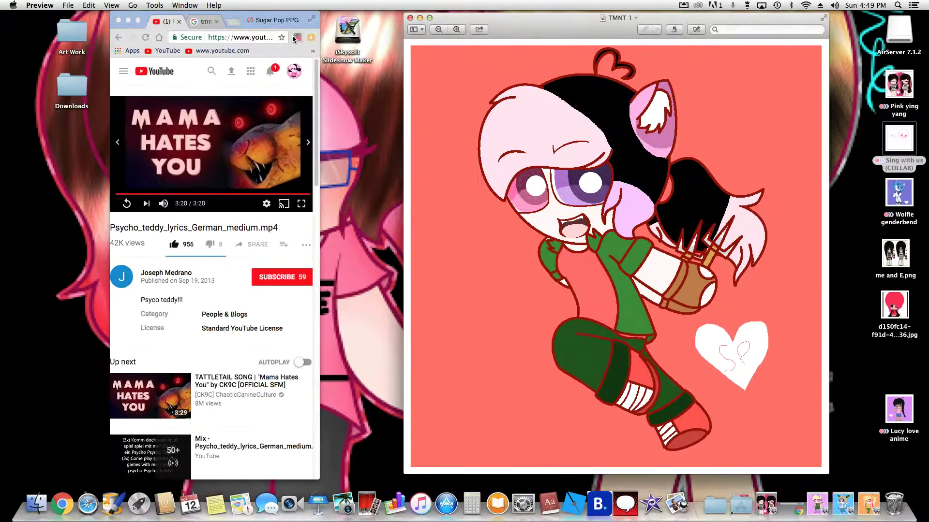
# Step: View the finished TMNT 2 drawing in full screen and return to the normal window
pyautogui.click(297, 37)
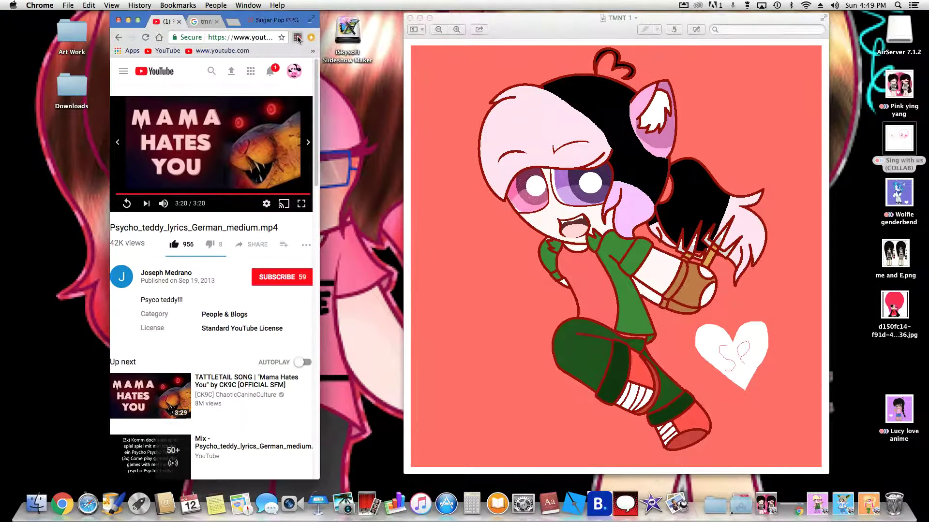
pyautogui.click(297, 38)
pyautogui.click(191, 157)
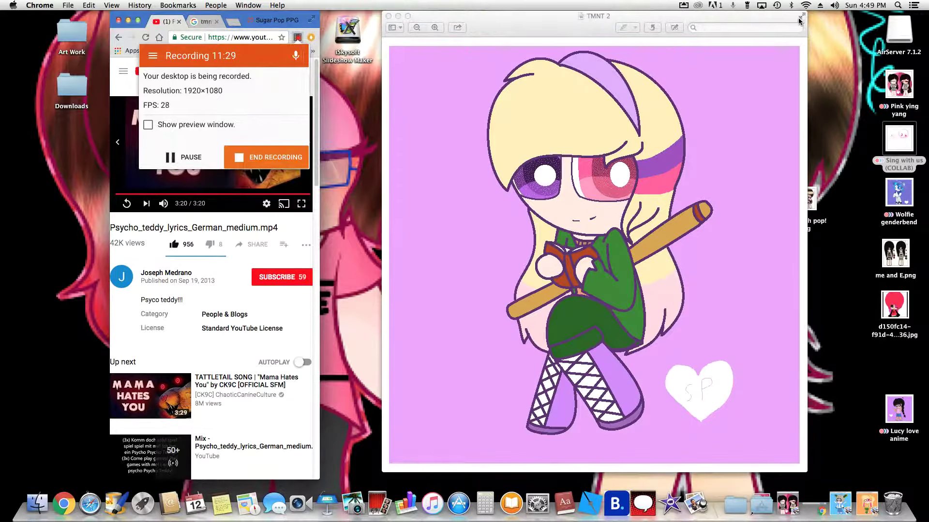
pyautogui.click(800, 20)
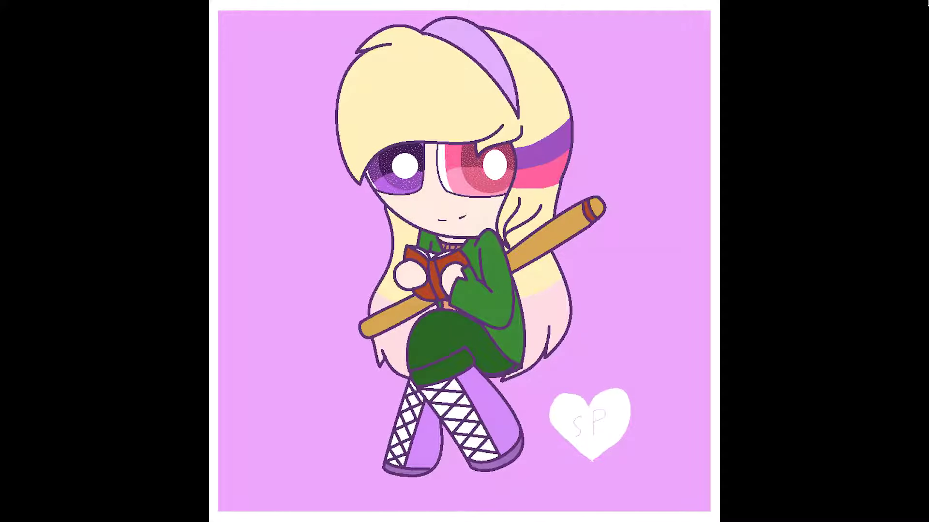
pyautogui.click(916, 5)
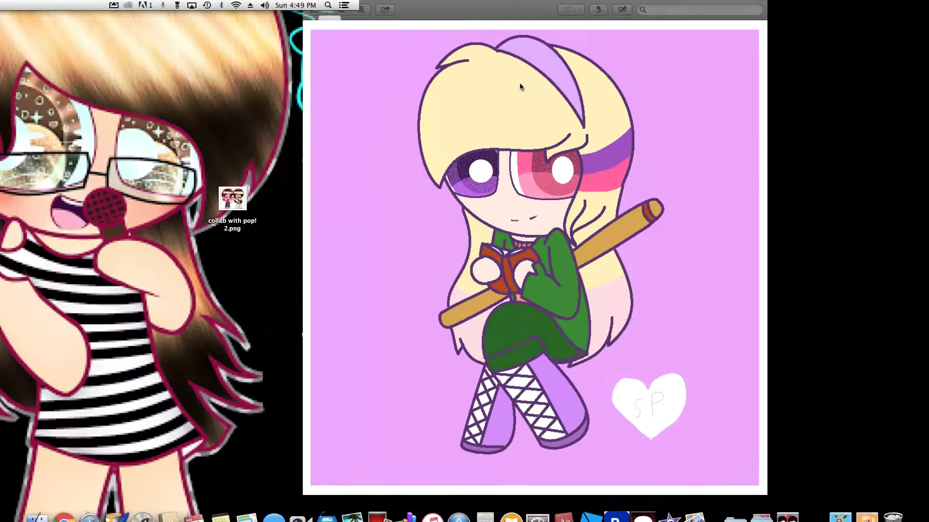
# Step: View the finished TMNT 3 drawing in full screen and return to the normal window
pyautogui.click(298, 41)
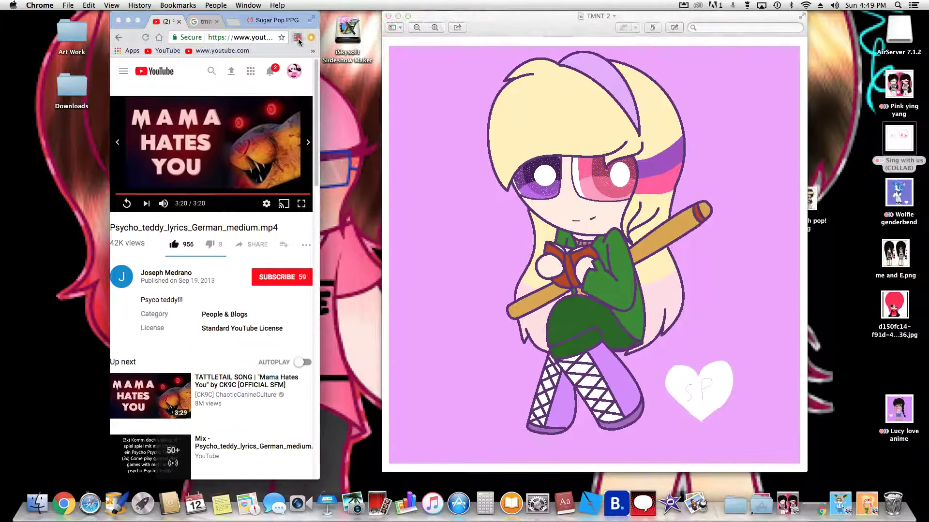
pyautogui.click(297, 37)
pyautogui.click(183, 157)
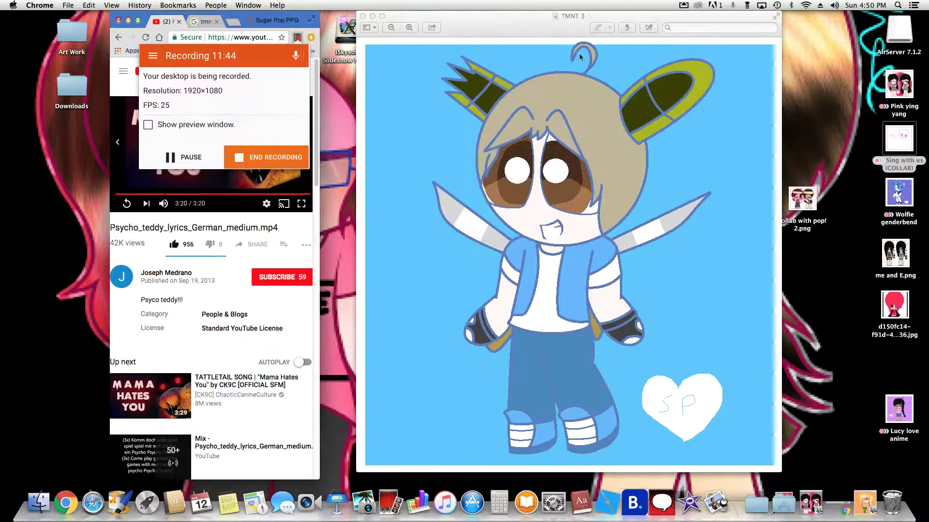
pyautogui.click(776, 16)
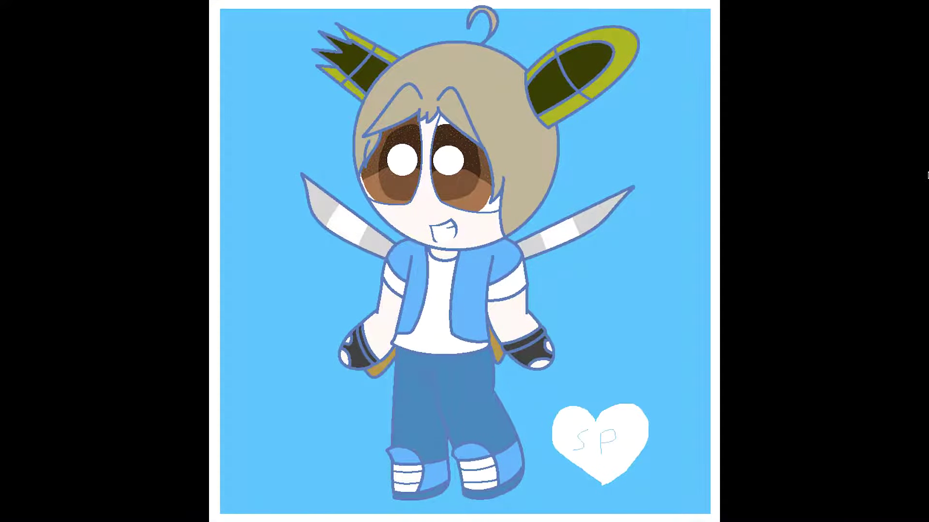
pyautogui.click(916, 5)
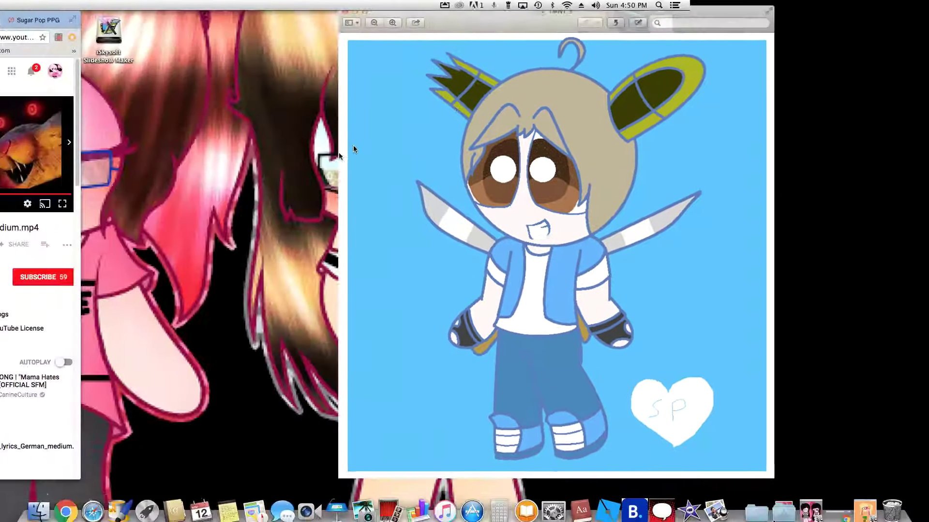
# Step: View the finished TMNT 4 drawing in full screen and return to the normal window
pyautogui.click(298, 38)
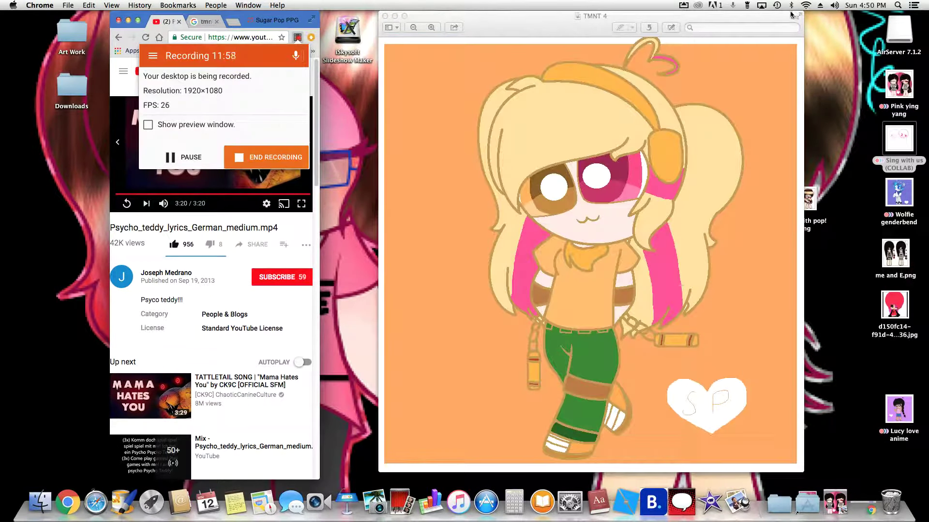
pyautogui.click(798, 15)
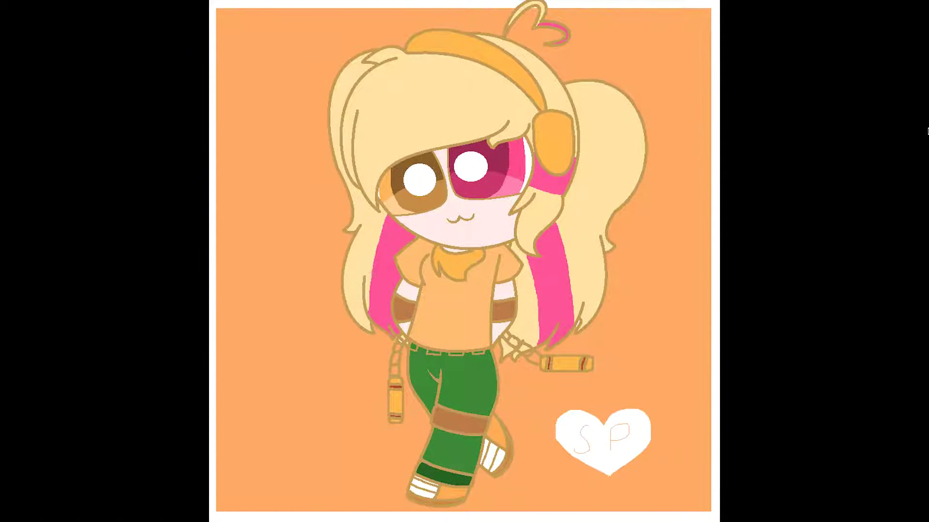
pyautogui.press('Escape')
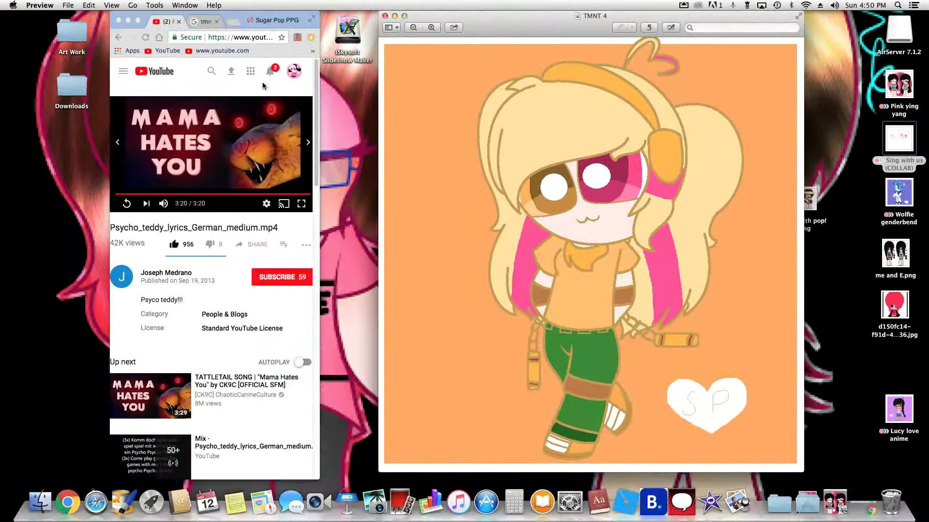
pyautogui.click(263, 85)
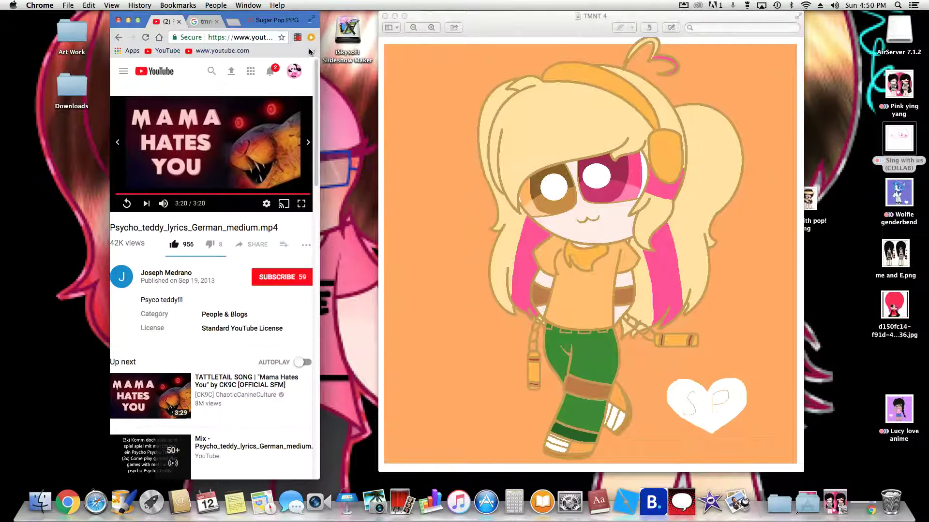
pyautogui.click(299, 39)
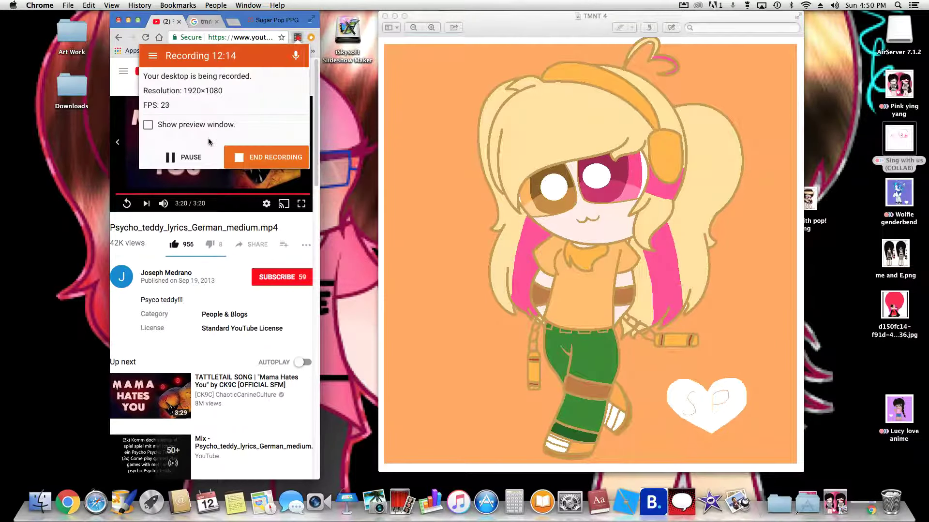